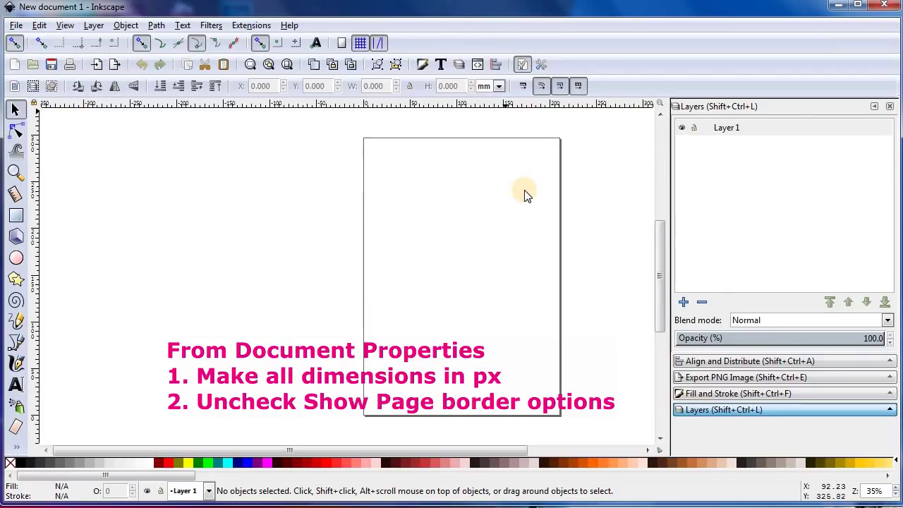
Step: Set the display and page-size units to px and hide the page border
{"action": "key", "text": "ctrl+shift+d"}
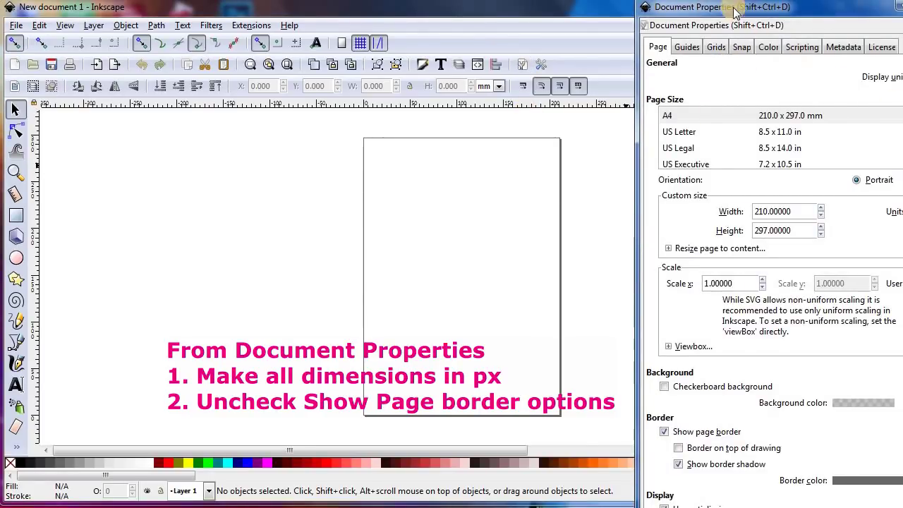
{"action": "left_click_drag", "start_coordinate": [698, 14], "coordinate": [541, 19]}
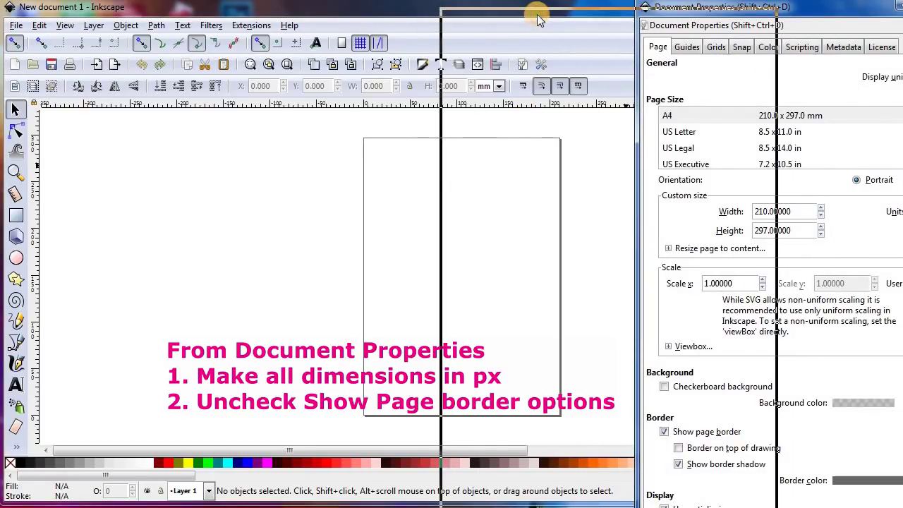
{"action": "left_click", "coordinate": [753, 89]}
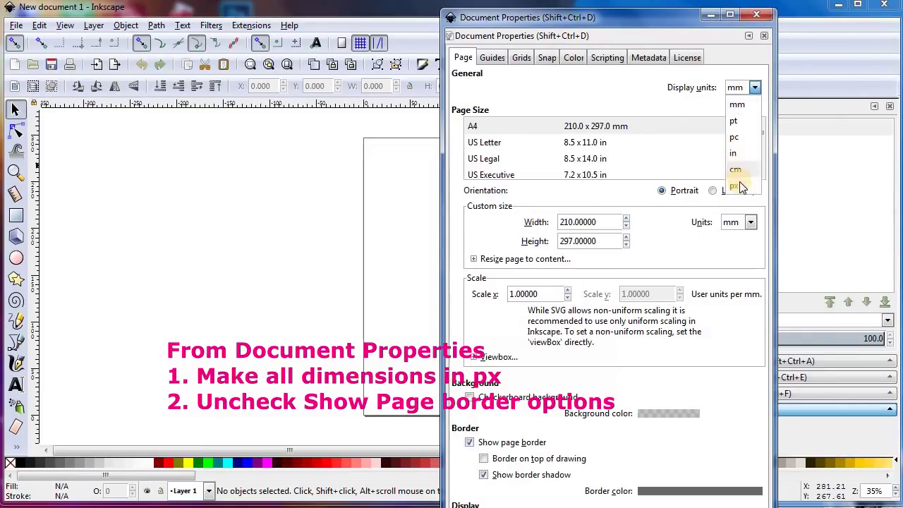
{"action": "left_click", "coordinate": [750, 223]}
{"action": "left_click", "coordinate": [732, 321]}
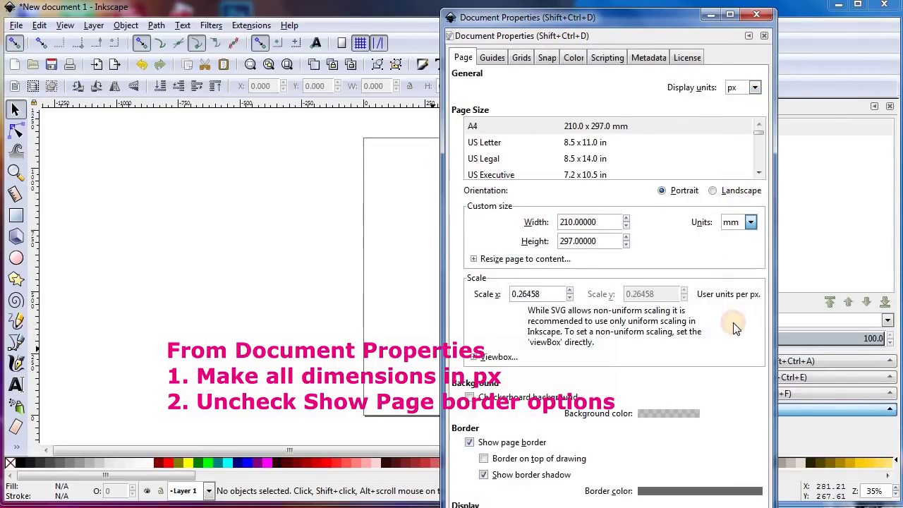
{"action": "left_click", "coordinate": [470, 442]}
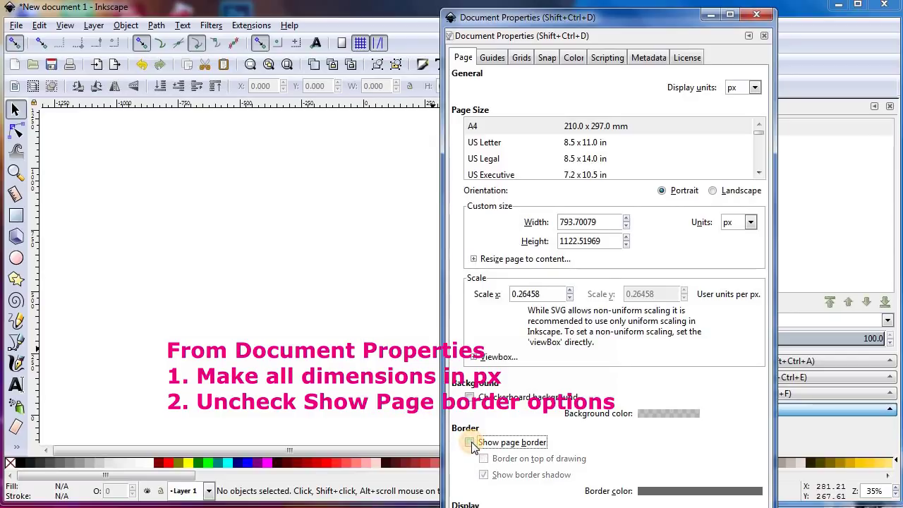
{"action": "left_click", "coordinate": [756, 16]}
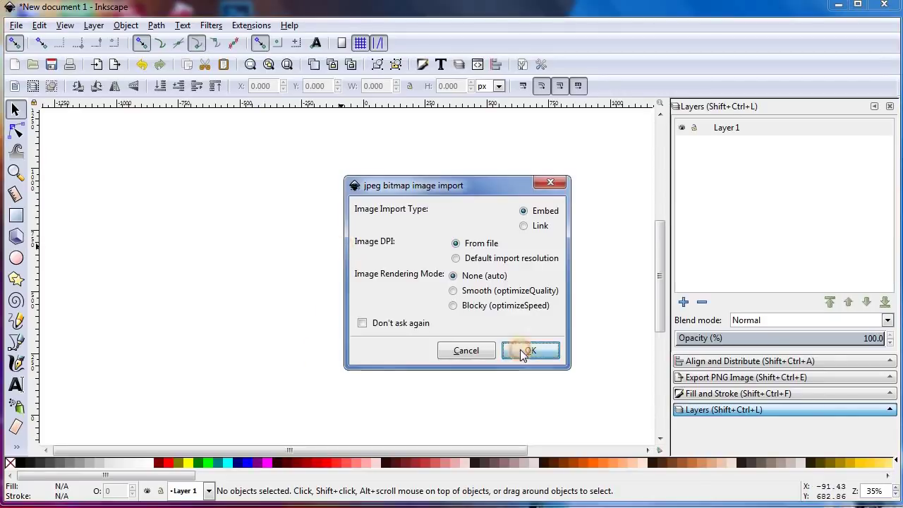
Step: Embed the portrait JPEG, then move and scale it down over the page
{"action": "left_click", "coordinate": [522, 349]}
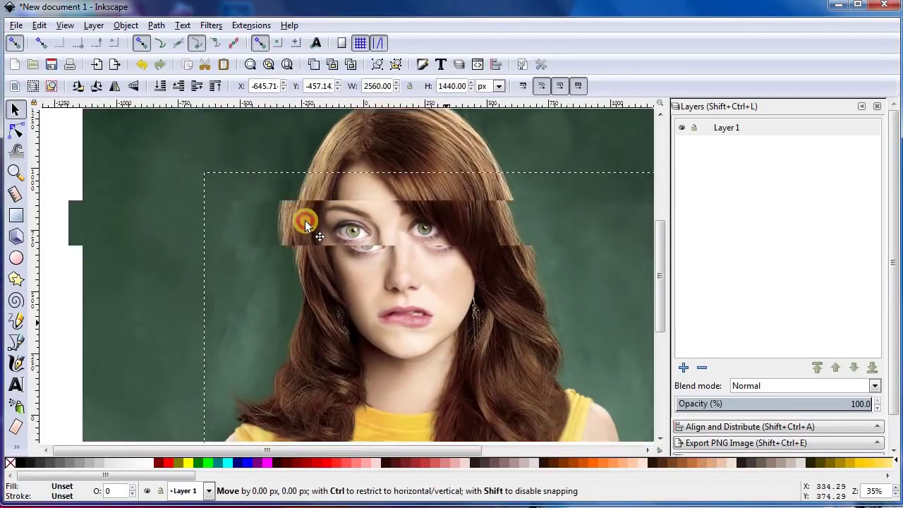
{"action": "left_click_drag", "start_coordinate": [363, 274], "coordinate": [223, 173]}
{"action": "mouse_move", "coordinate": [58, 431]}
{"action": "left_mouse_down"}
{"action": "mouse_move", "coordinate": [137, 374]}
{"action": "mouse_move", "coordinate": [152, 375]}
{"action": "left_mouse_up"}
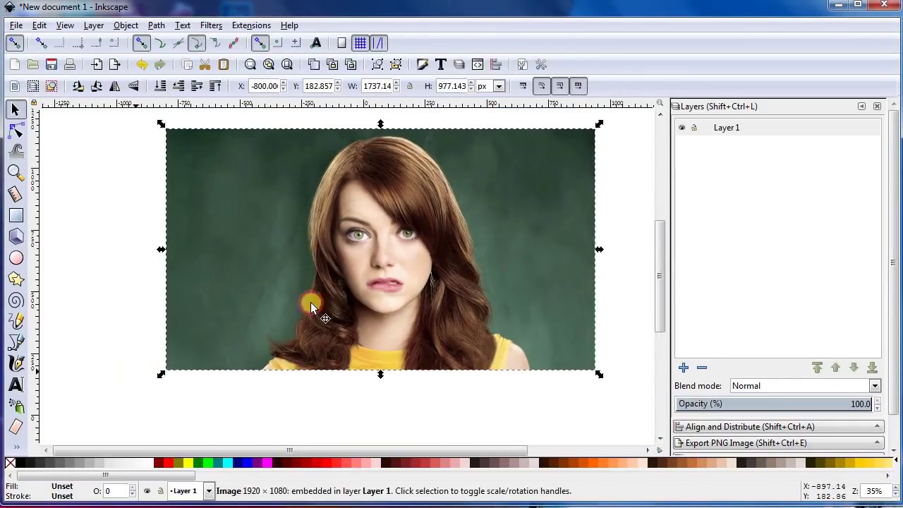
{"action": "left_click_drag", "start_coordinate": [313, 286], "coordinate": [324, 302]}
{"action": "left_click_drag", "start_coordinate": [377, 393], "coordinate": [378, 399]}
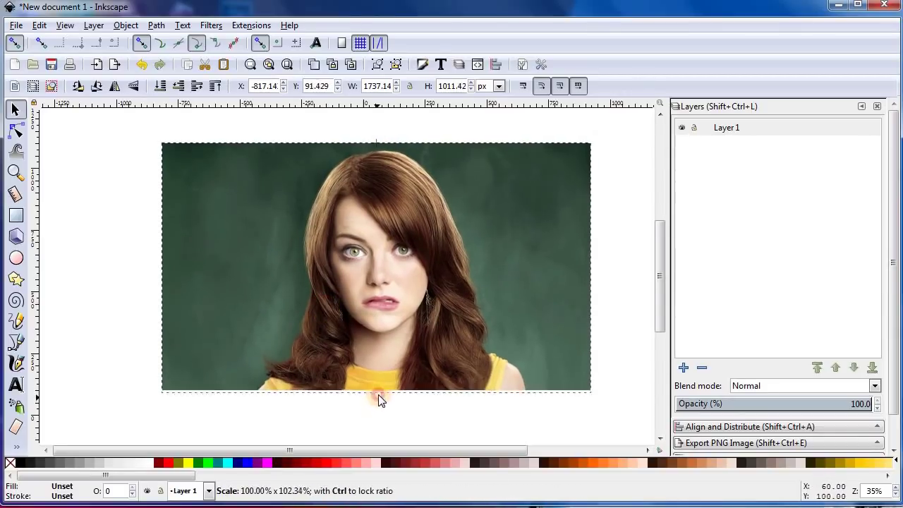
{"action": "left_click", "coordinate": [721, 127]}
Step: Add an 'outline' layer above Layer 1, fade Layer 1 to 55.8% opacity, and work on outline
{"action": "left_click", "coordinate": [683, 368]}
{"action": "type", "text": "outline"}
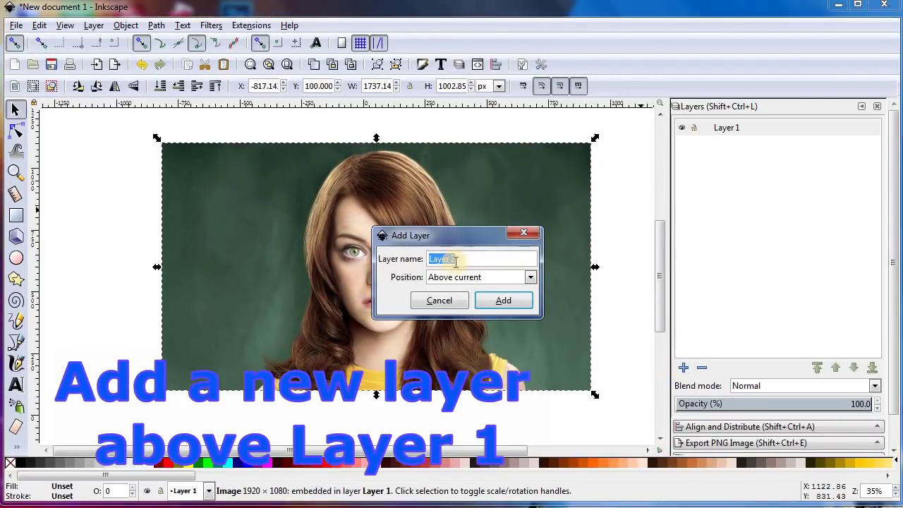
{"action": "left_click", "coordinate": [505, 294]}
{"action": "left_click", "coordinate": [706, 144]}
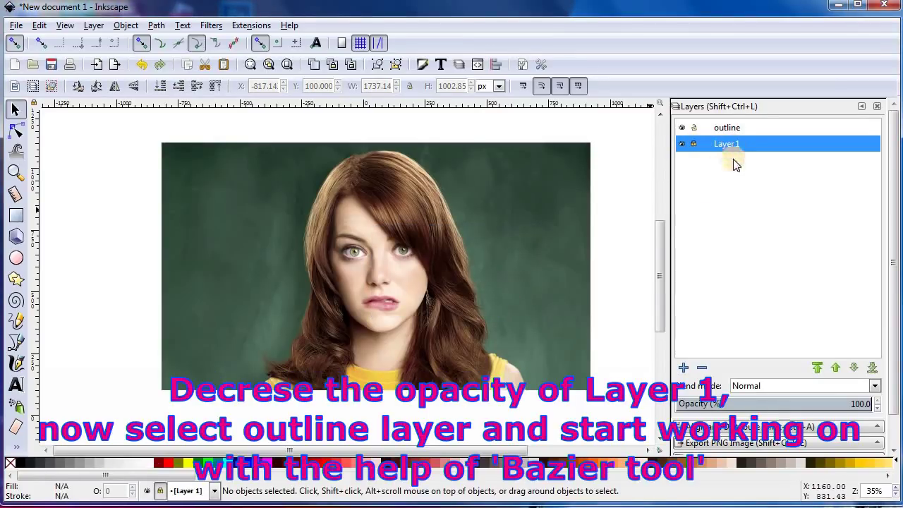
{"action": "left_click", "coordinate": [793, 404]}
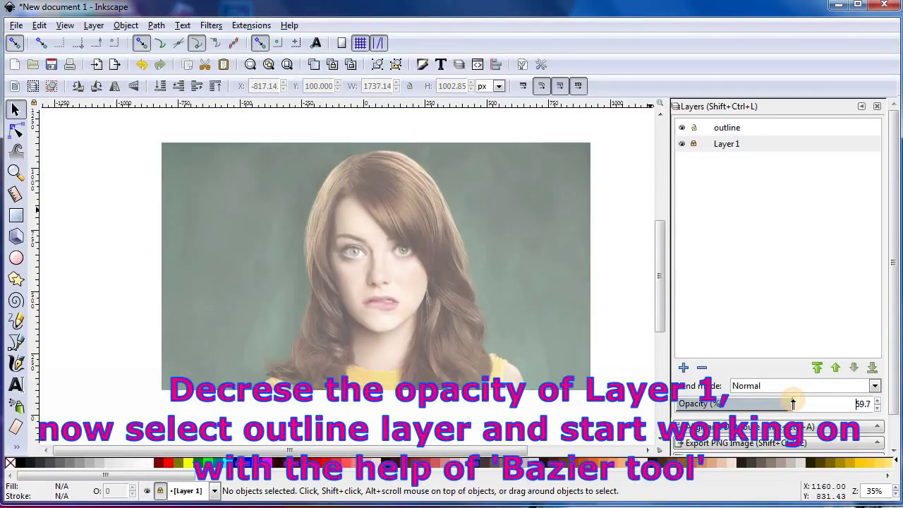
{"action": "left_click", "coordinate": [785, 404]}
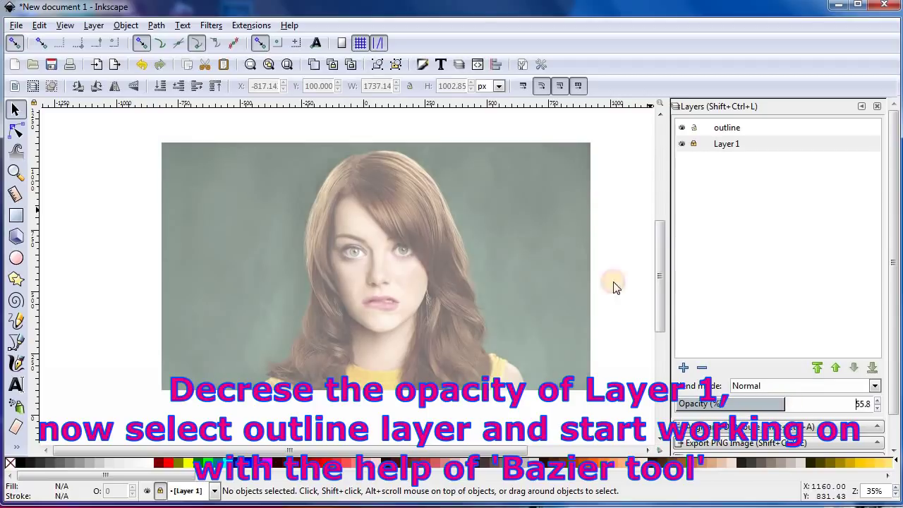
{"action": "left_click", "coordinate": [744, 132]}
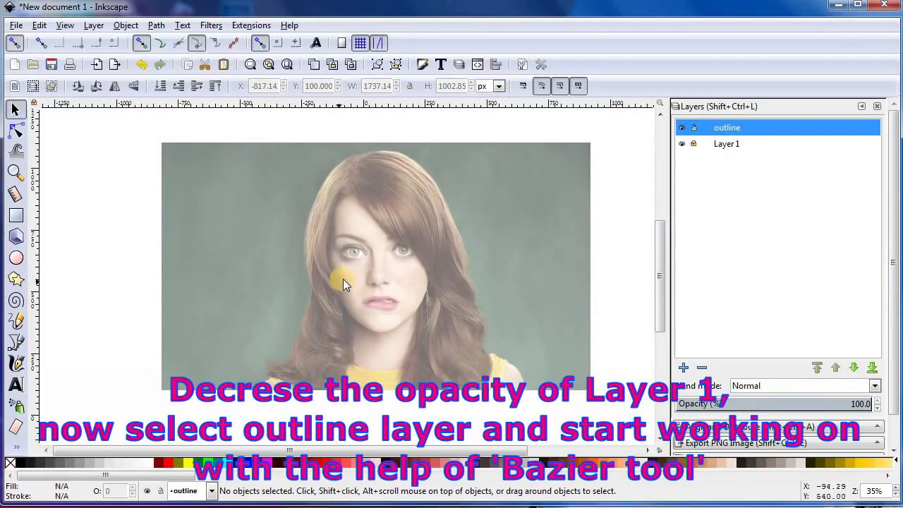
{"action": "scroll", "coordinate": [343, 279], "scroll_direction": "up", "scroll_amount": 1, "text": "ctrl"}
Step: Draw Bezier lines from the hair parting along the left and right fringe strands
{"action": "left_click", "coordinate": [17, 342]}
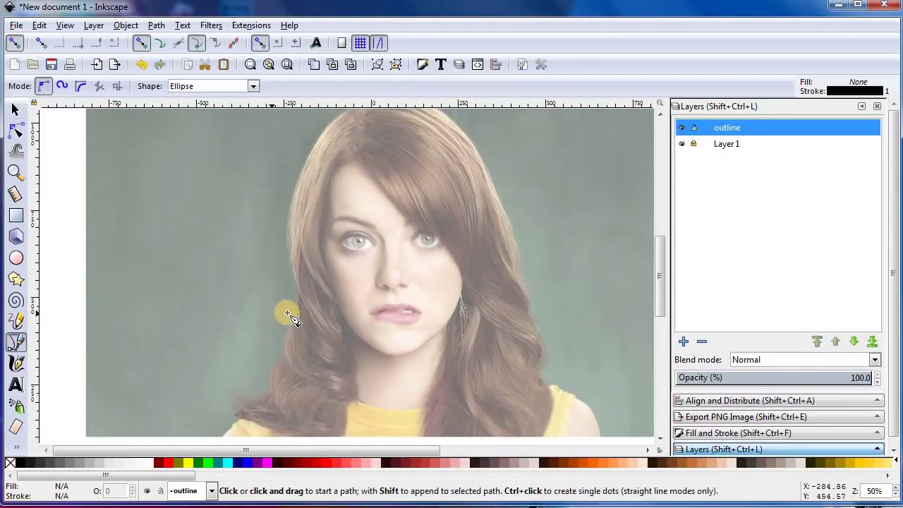
{"action": "scroll", "coordinate": [317, 321], "scroll_direction": "up", "scroll_amount": 1, "text": "ctrl"}
{"action": "left_click", "coordinate": [370, 169]}
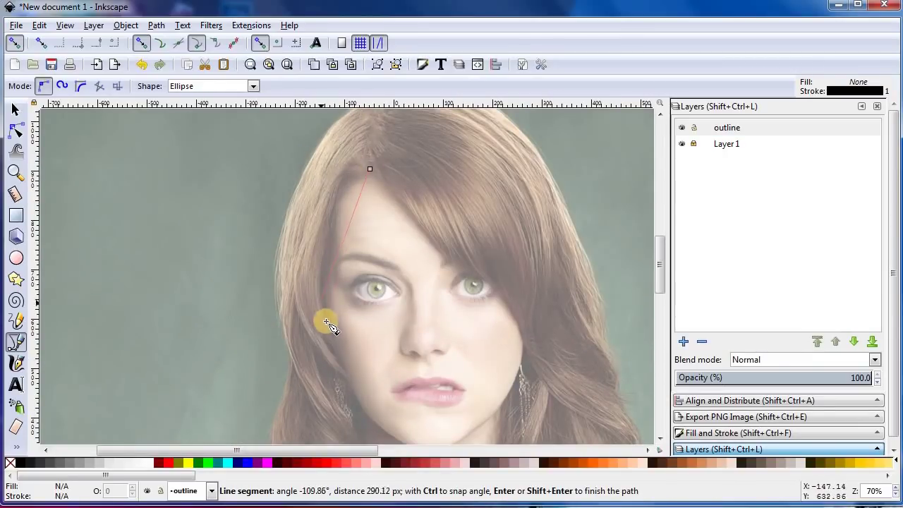
{"action": "left_click", "coordinate": [329, 328]}
{"action": "left_click", "coordinate": [370, 170]}
{"action": "left_click", "coordinate": [369, 170]}
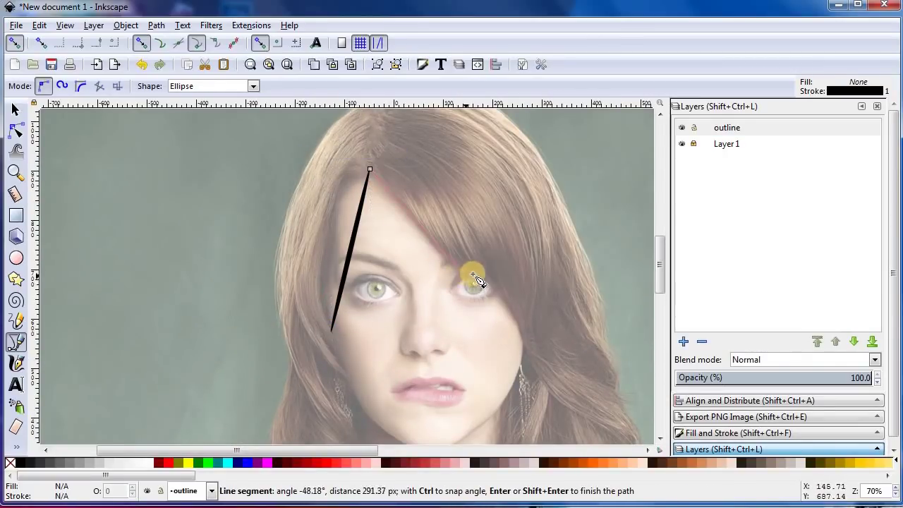
{"action": "double_click", "coordinate": [454, 262]}
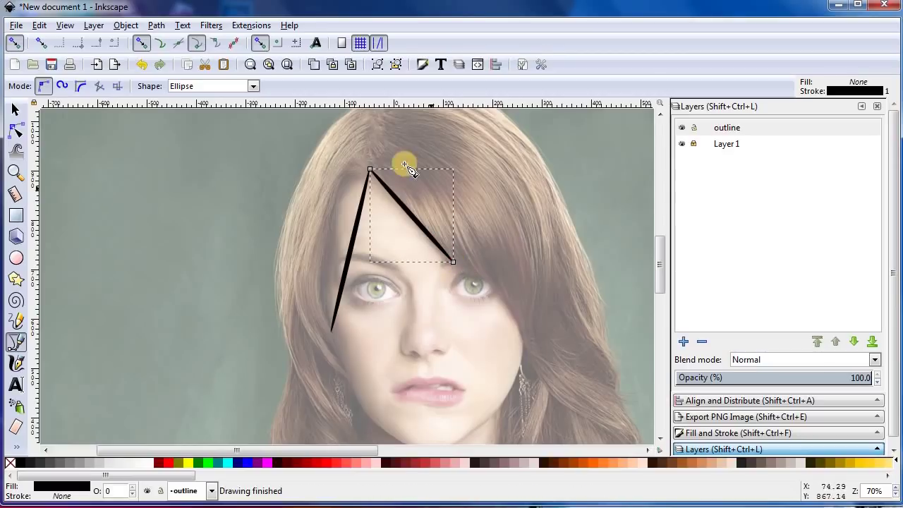
{"action": "left_click", "coordinate": [375, 149]}
{"action": "left_click", "coordinate": [477, 267]}
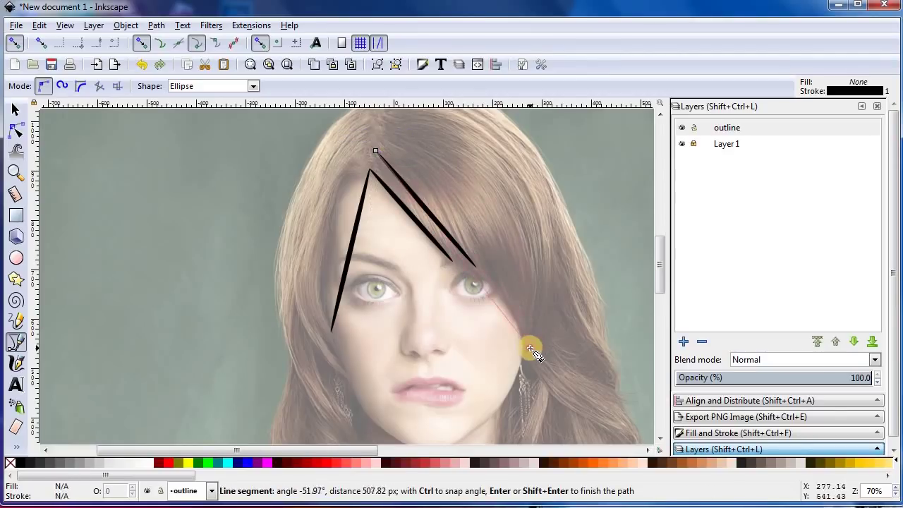
{"action": "double_click", "coordinate": [529, 347]}
Step: Draw the long right strand plus the right and left outer hair edges from the crown
{"action": "left_click", "coordinate": [386, 113]}
{"action": "double_click", "coordinate": [536, 334]}
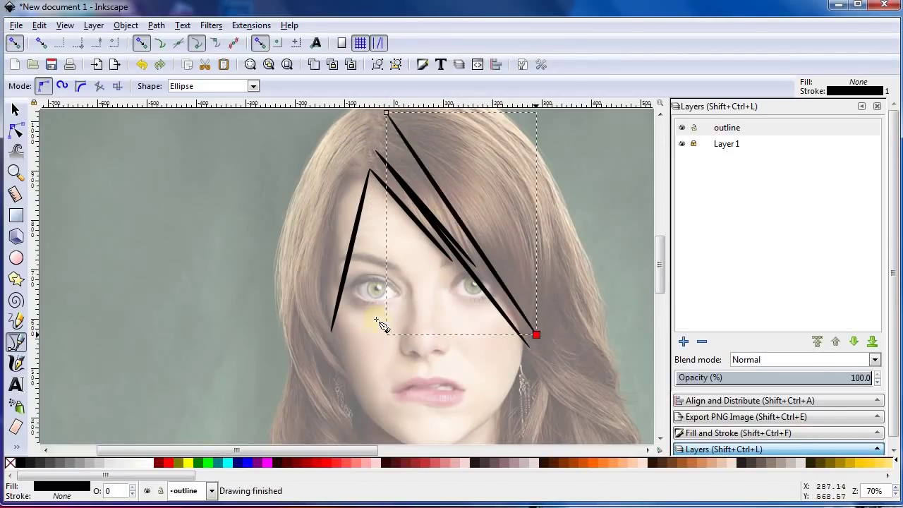
{"action": "scroll", "coordinate": [395, 211], "scroll_direction": "up", "scroll_amount": 2}
{"action": "left_click", "coordinate": [393, 161]}
{"action": "key", "text": "Escape"}
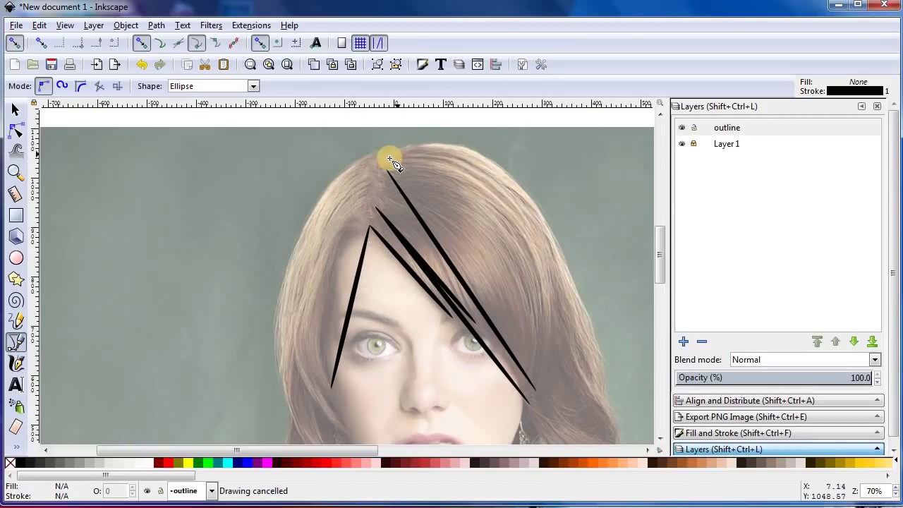
{"action": "left_click", "coordinate": [385, 156]}
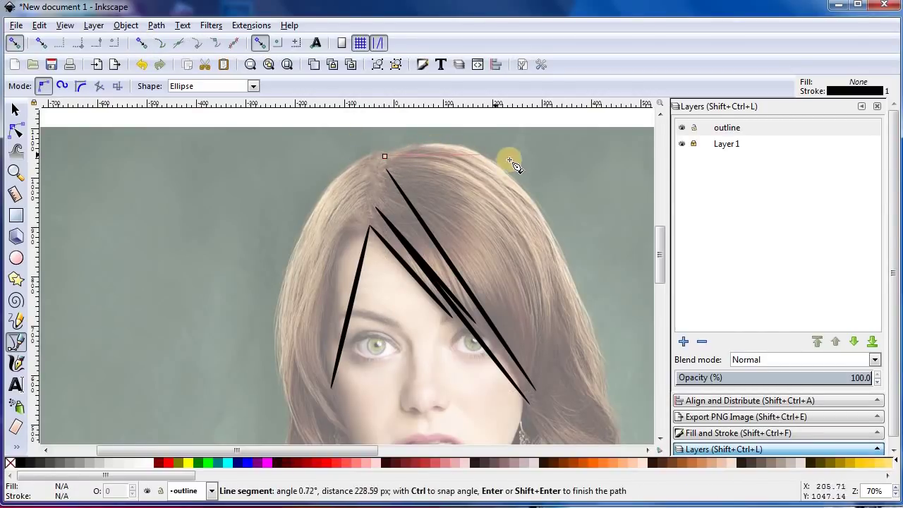
{"action": "double_click", "coordinate": [601, 389]}
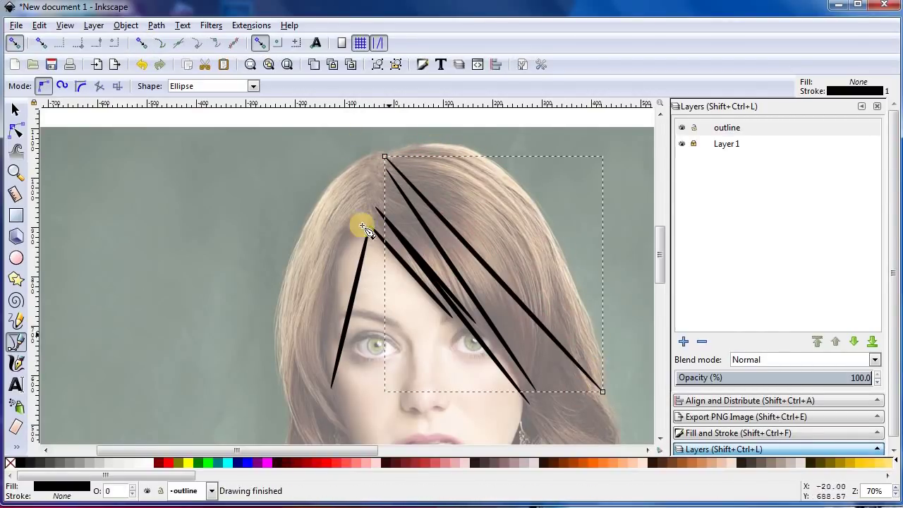
{"action": "left_click", "coordinate": [378, 157]}
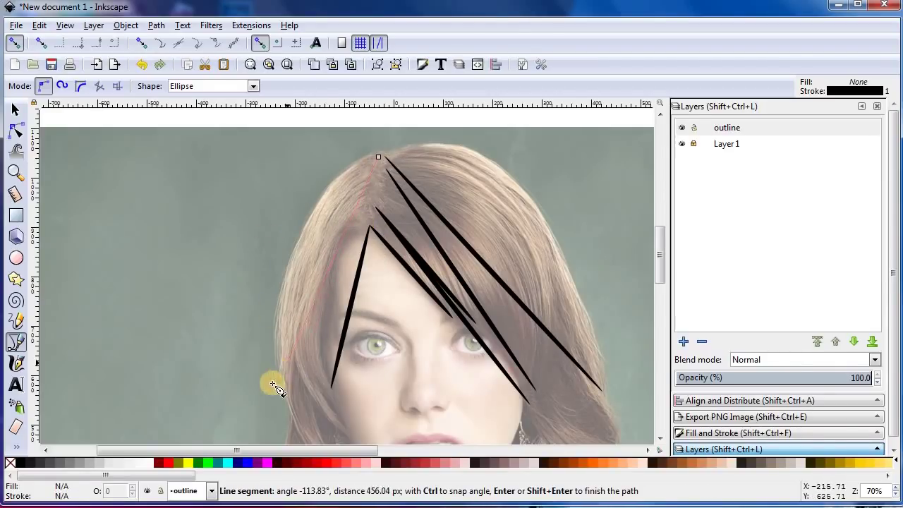
{"action": "double_click", "coordinate": [293, 423]}
Step: Bend the left hair line and the right hair outline into curves with the Node tool
{"action": "key", "text": "n"}
{"action": "mouse_move", "coordinate": [339, 258]}
{"action": "left_mouse_down"}
{"action": "mouse_move", "coordinate": [321, 248]}
{"action": "mouse_move", "coordinate": [282, 313]}
{"action": "left_mouse_up"}
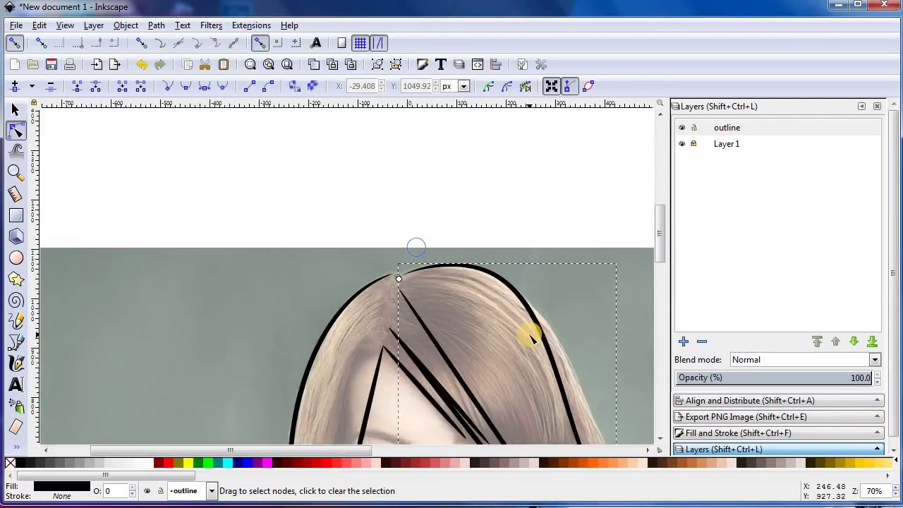
{"action": "scroll", "coordinate": [532, 339], "scroll_direction": "down", "scroll_amount": 4}
{"action": "left_click_drag", "start_coordinate": [561, 282], "coordinate": [580, 292]}
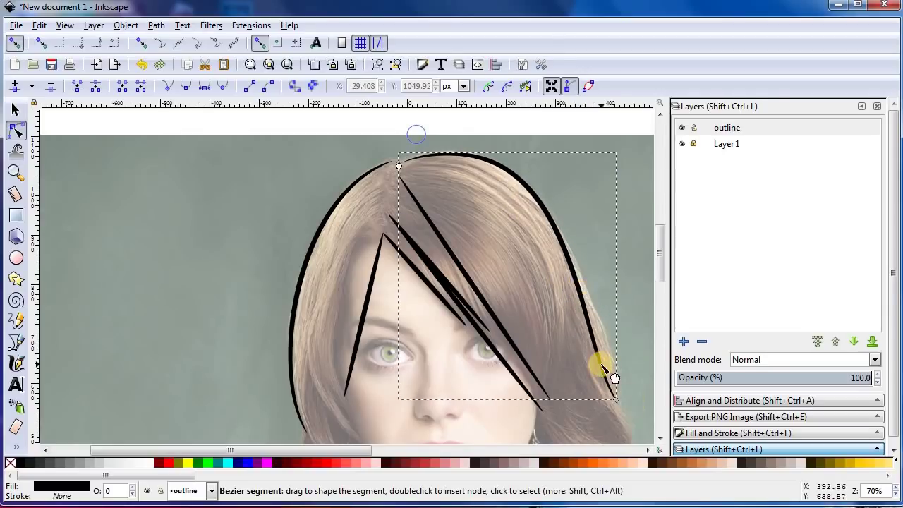
{"action": "scroll", "coordinate": [611, 367], "scroll_direction": "down", "scroll_amount": 3}
{"action": "left_click", "coordinate": [617, 316]}
{"action": "scroll", "coordinate": [617, 316], "scroll_direction": "up", "scroll_amount": 1}
{"action": "mouse_move", "coordinate": [494, 239]}
{"action": "left_mouse_down"}
{"action": "mouse_move", "coordinate": [565, 177]}
{"action": "mouse_move", "coordinate": [549, 318]}
{"action": "left_mouse_up"}
{"action": "scroll", "coordinate": [448, 218], "scroll_direction": "up", "scroll_amount": 1}
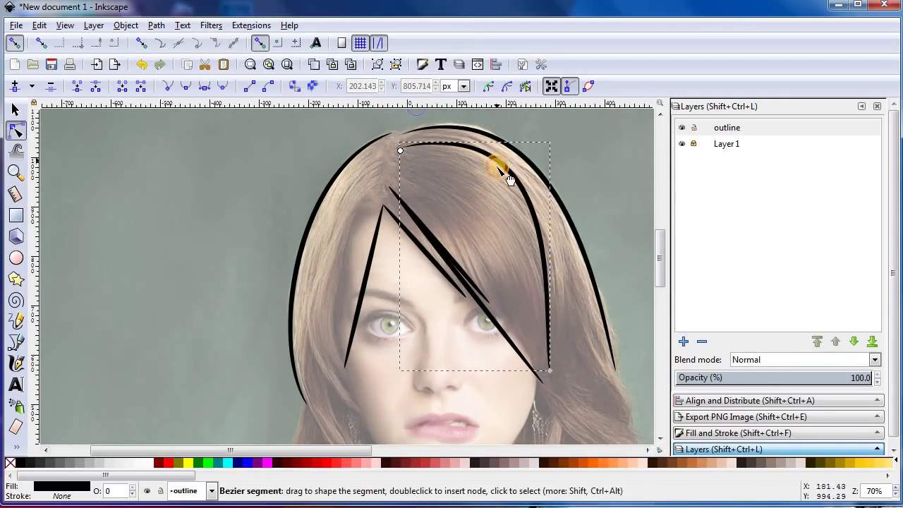
Step: Shorten the diagonal fringe strands and pull the upper strand's end toward the right eye
{"action": "left_click", "coordinate": [436, 249]}
{"action": "mouse_move", "coordinate": [543, 383]}
{"action": "left_mouse_down"}
{"action": "mouse_move", "coordinate": [507, 314]}
{"action": "mouse_move", "coordinate": [519, 323]}
{"action": "left_mouse_up"}
{"action": "left_click", "coordinate": [462, 283]}
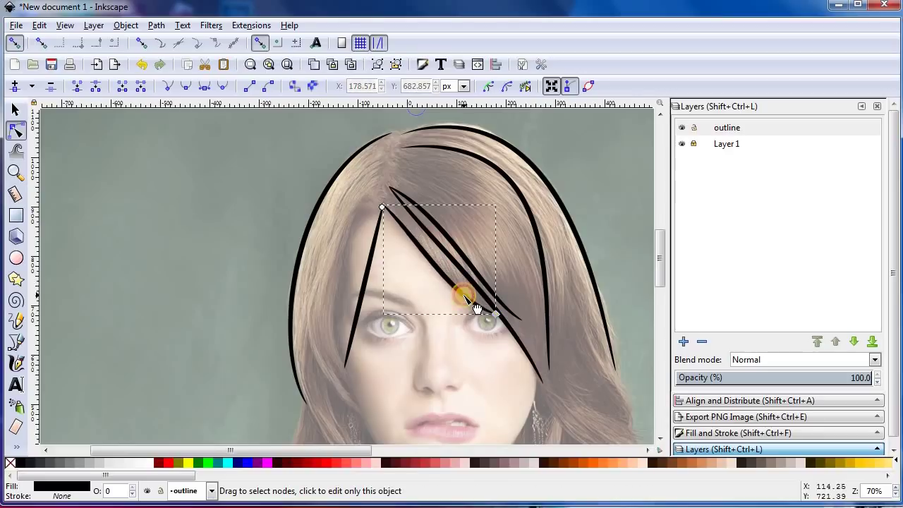
{"action": "scroll", "coordinate": [480, 282], "scroll_direction": "up", "scroll_amount": 3, "text": "ctrl"}
{"action": "key", "text": "Escape"}
{"action": "scroll", "coordinate": [434, 227], "scroll_direction": "down", "scroll_amount": 1}
{"action": "left_click", "coordinate": [540, 358]}
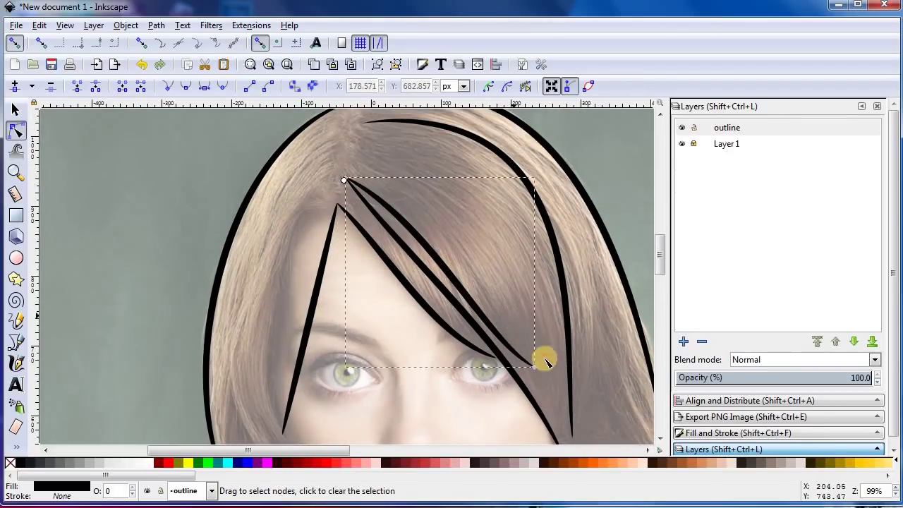
{"action": "left_click_drag", "start_coordinate": [541, 358], "coordinate": [557, 408]}
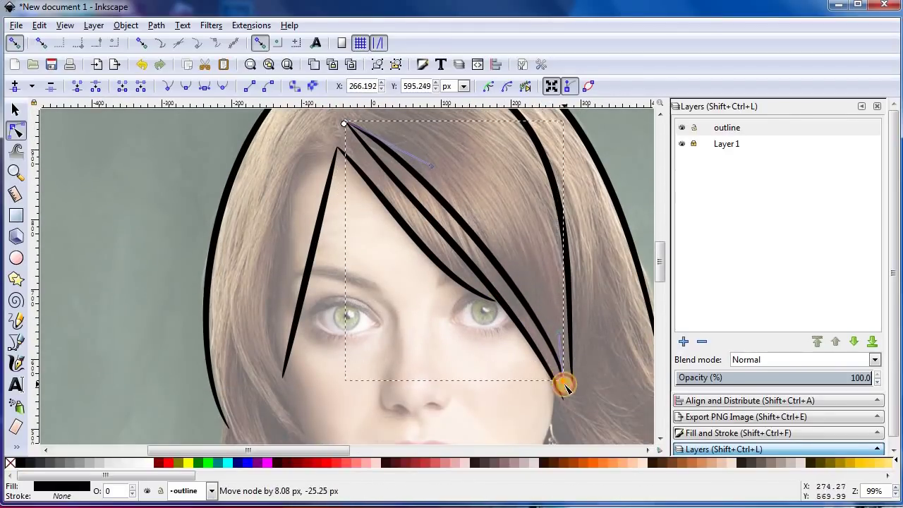
Step: Reshape a hair strand's curve and bend the left fringe strand into a hook
{"action": "left_click", "coordinate": [446, 218]}
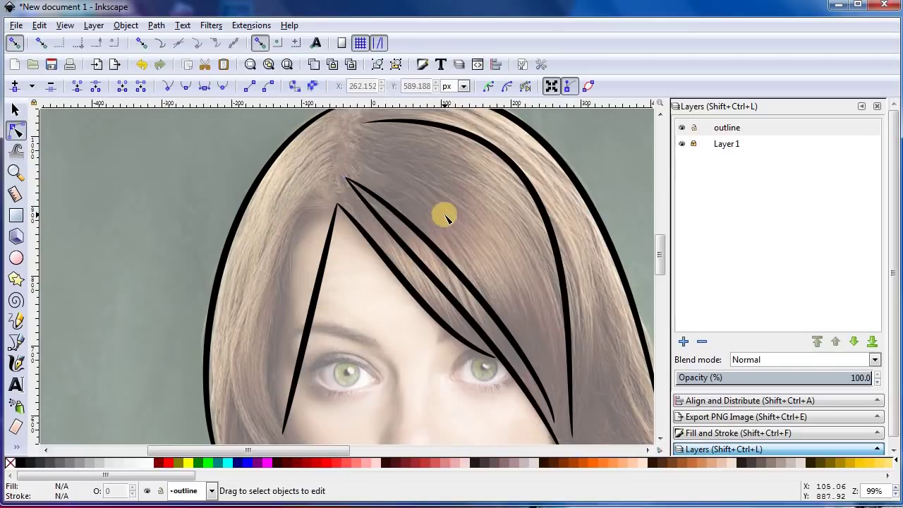
{"action": "left_click", "coordinate": [336, 210]}
{"action": "left_click_drag", "start_coordinate": [336, 194], "coordinate": [337, 203]}
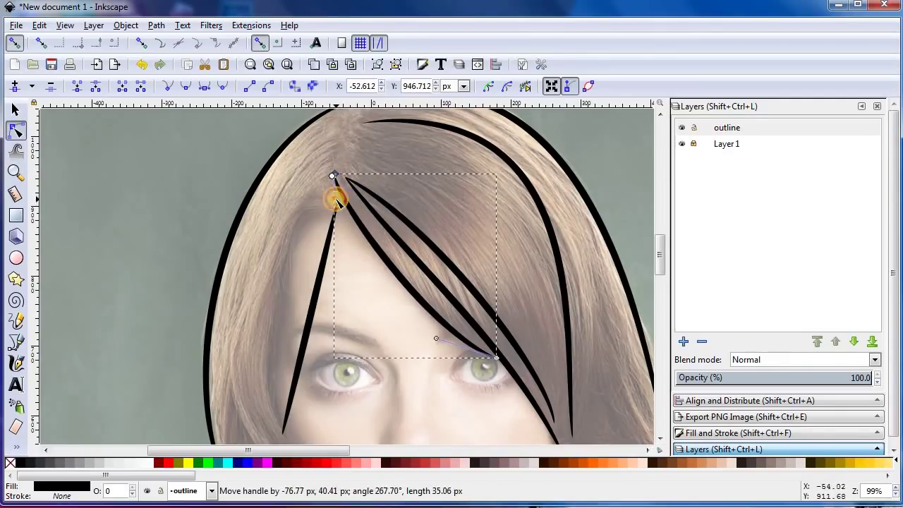
{"action": "scroll", "coordinate": [518, 252], "scroll_direction": "down", "scroll_amount": 2}
{"action": "left_click", "coordinate": [518, 251]}
{"action": "left_click", "coordinate": [312, 227]}
{"action": "left_click_drag", "start_coordinate": [312, 228], "coordinate": [269, 299]}
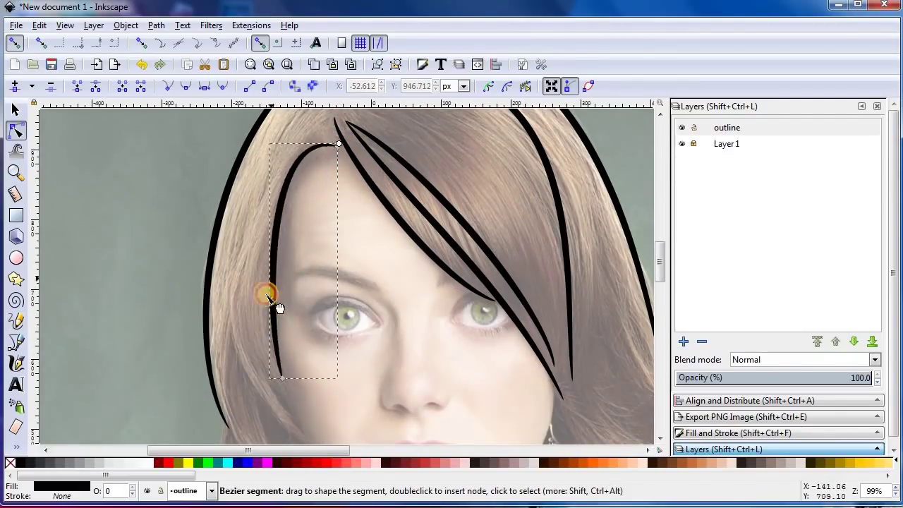
{"action": "left_click", "coordinate": [358, 247]}
{"action": "scroll", "coordinate": [353, 252], "scroll_direction": "down", "scroll_amount": 1}
Step: Draw a new hair stroke from the crown down the left side and curve it
{"action": "left_click", "coordinate": [16, 343]}
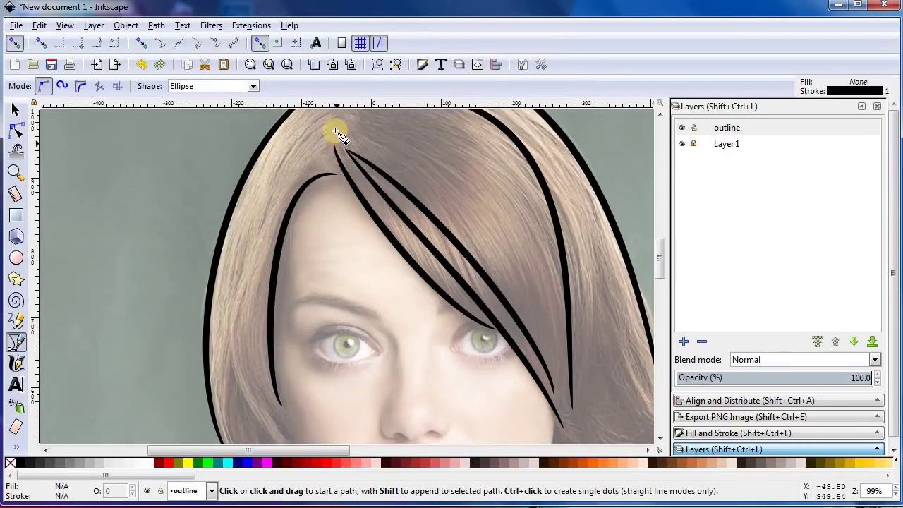
{"action": "left_click", "coordinate": [332, 131]}
{"action": "scroll", "coordinate": [296, 212], "scroll_direction": "down", "scroll_amount": 3}
{"action": "double_click", "coordinate": [261, 303]}
{"action": "scroll", "coordinate": [313, 303], "scroll_direction": "up", "scroll_amount": 4}
{"action": "key", "text": "n"}
{"action": "left_click_drag", "start_coordinate": [315, 341], "coordinate": [262, 297]}
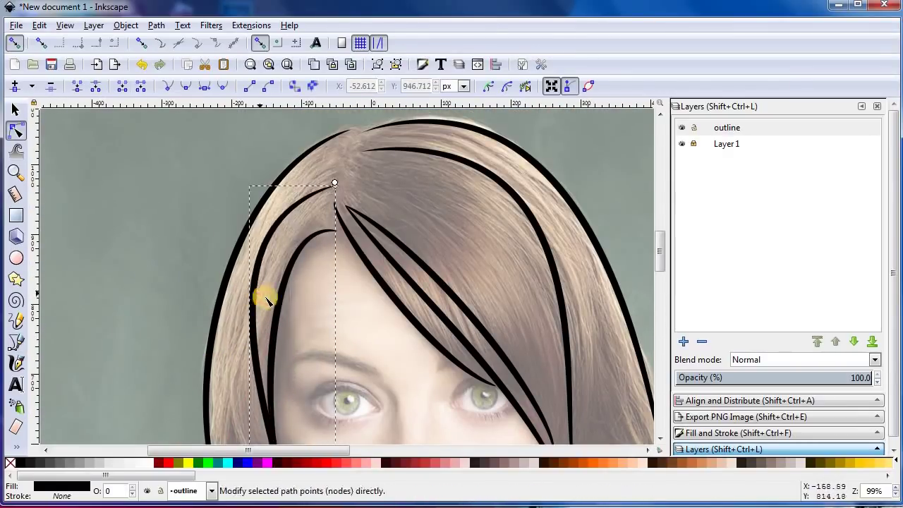
{"action": "scroll", "coordinate": [261, 297], "scroll_direction": "down", "scroll_amount": 2}
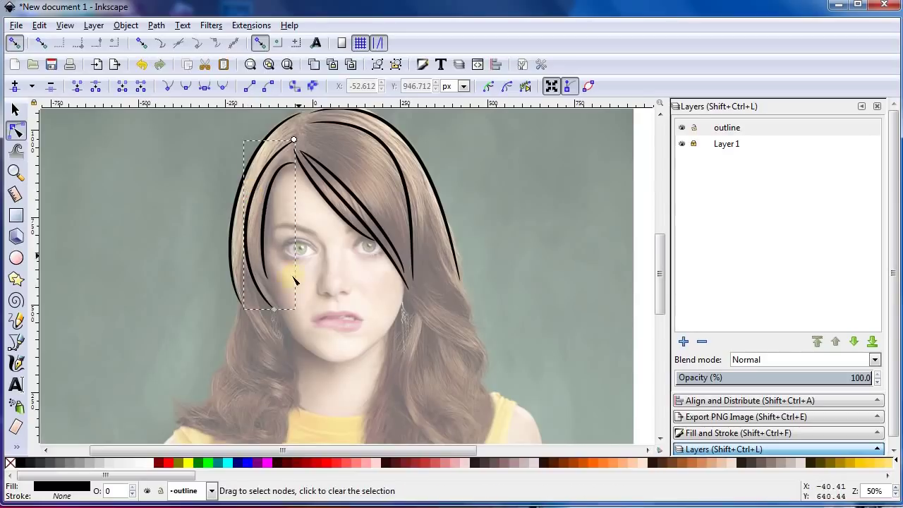
Step: Add a short hair stroke and a tapered stroke down the left side with the pen
{"action": "left_click", "coordinate": [300, 272]}
{"action": "scroll", "coordinate": [302, 258], "scroll_direction": "up", "scroll_amount": 1, "text": "ctrl"}
{"action": "left_click", "coordinate": [302, 174]}
{"action": "scroll", "coordinate": [290, 164], "scroll_direction": "up", "scroll_amount": 2, "text": "ctrl"}
{"action": "scroll", "coordinate": [290, 164], "scroll_direction": "down", "scroll_amount": 1, "text": "ctrl"}
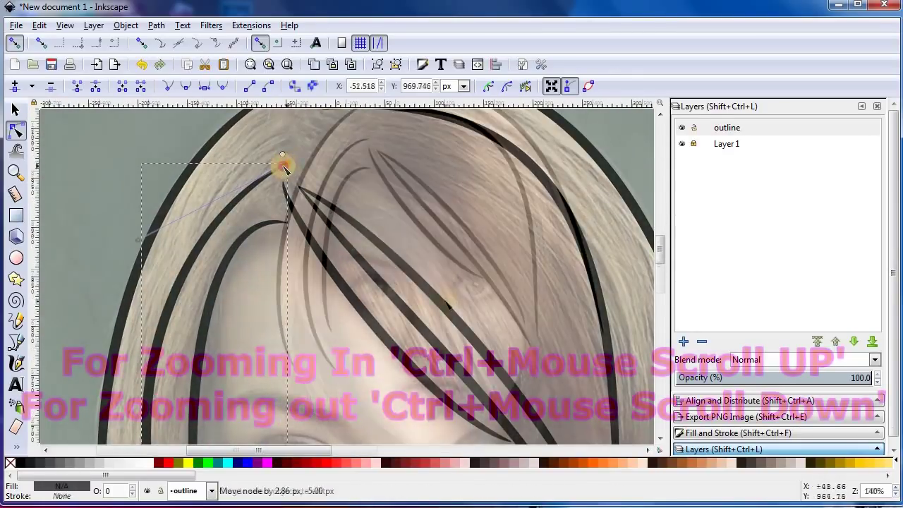
{"action": "scroll", "coordinate": [282, 170], "scroll_direction": "down", "scroll_amount": 1, "text": "ctrl"}
{"action": "key", "text": "b"}
{"action": "left_click", "coordinate": [319, 351]}
{"action": "double_click", "coordinate": [302, 244]}
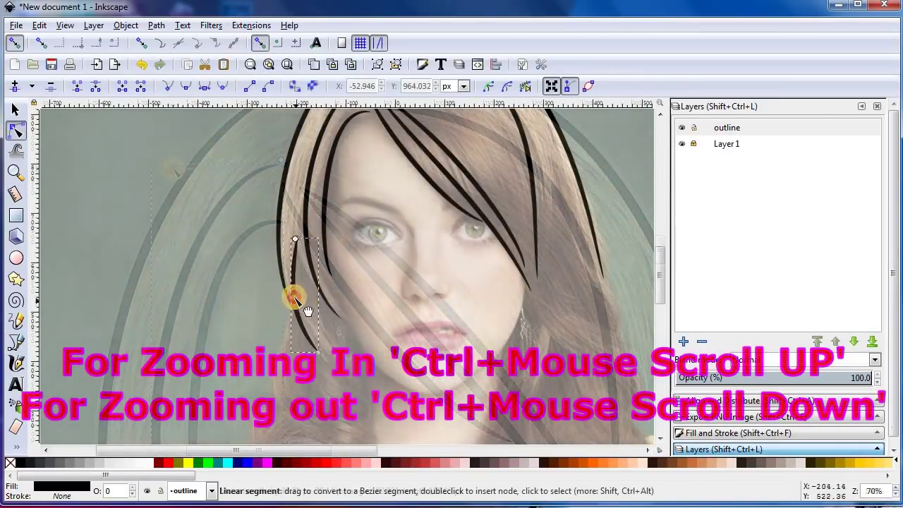
{"action": "left_click", "coordinate": [296, 238]}
{"action": "double_click", "coordinate": [340, 315]}
Step: Curve a strand along the crown and lengthen the left hair stroke upward
{"action": "key", "text": "n"}
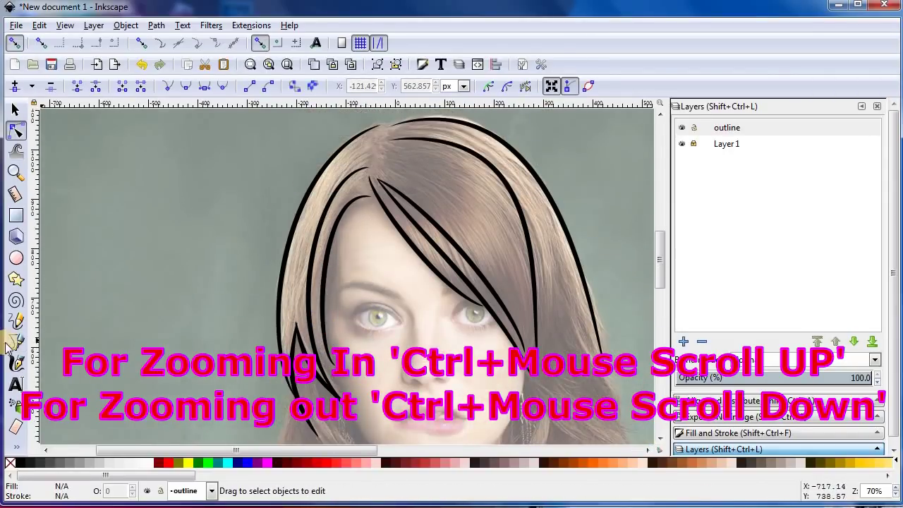
{"action": "key", "text": "n"}
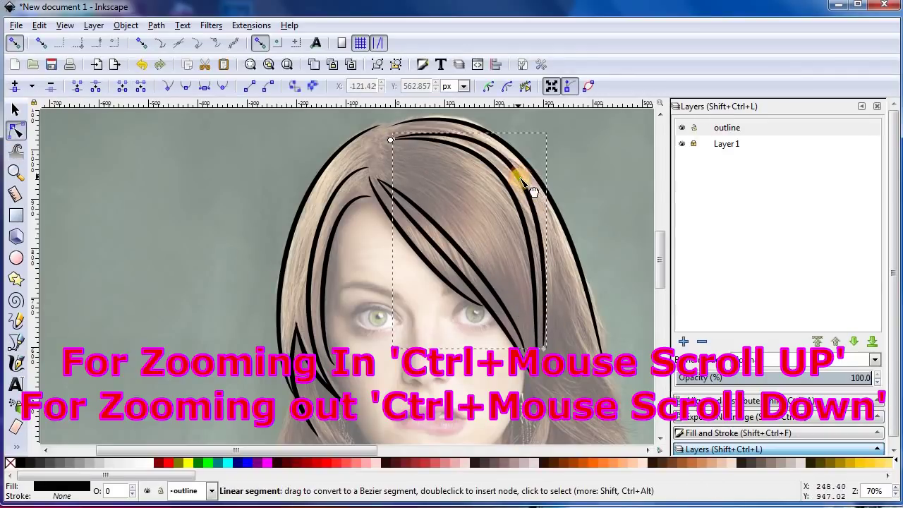
{"action": "left_click_drag", "start_coordinate": [518, 179], "coordinate": [538, 302]}
{"action": "left_click_drag", "start_coordinate": [547, 223], "coordinate": [555, 232]}
{"action": "key", "text": "Escape"}
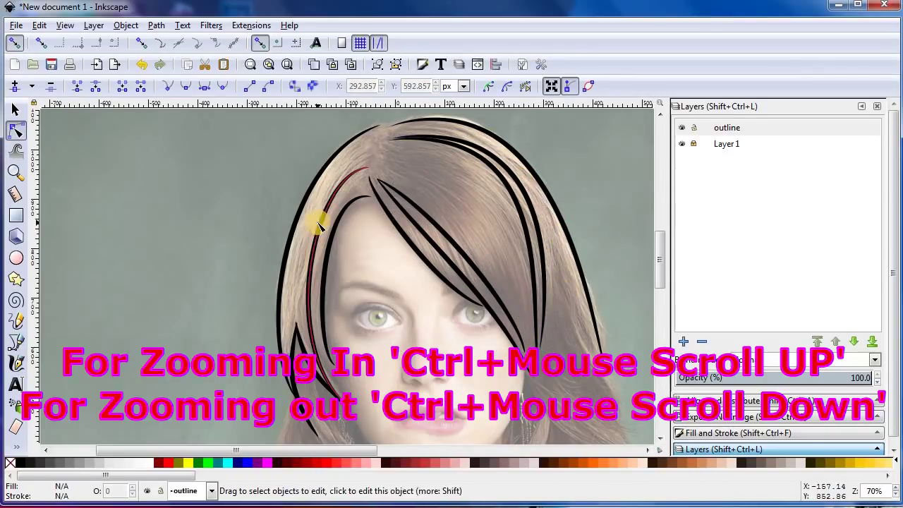
{"action": "scroll", "coordinate": [243, 264], "scroll_direction": "down", "scroll_amount": 1}
{"action": "left_click", "coordinate": [315, 313]}
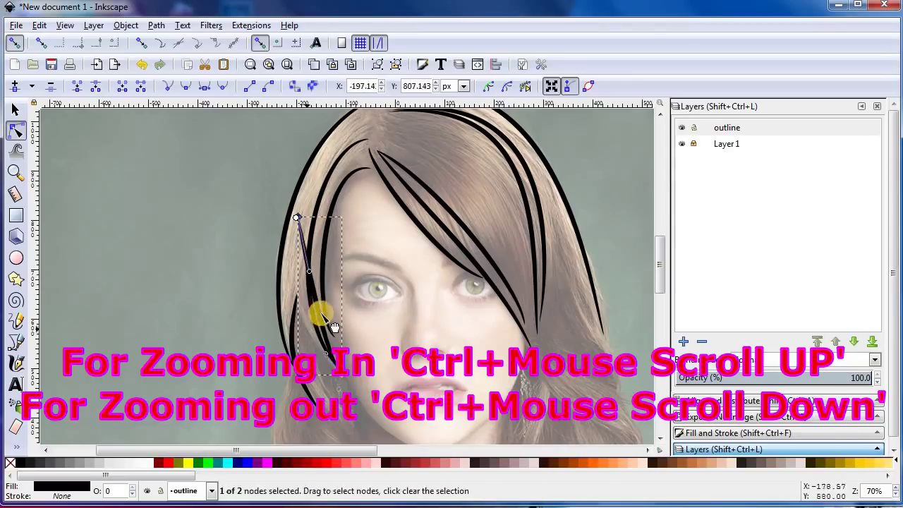
{"action": "key", "text": "ctrl+a"}
{"action": "left_click_drag", "start_coordinate": [303, 308], "coordinate": [312, 215]}
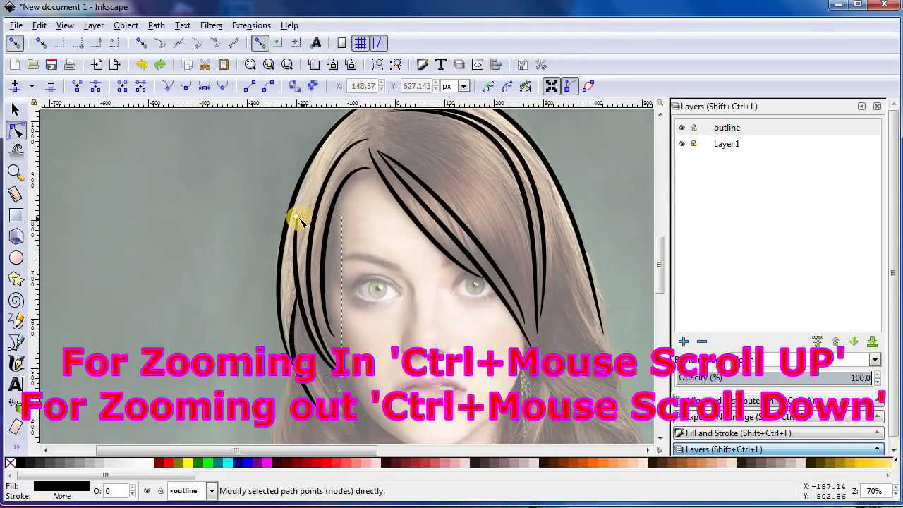
{"action": "scroll", "coordinate": [298, 269], "scroll_direction": "up", "scroll_amount": 2, "text": "ctrl"}
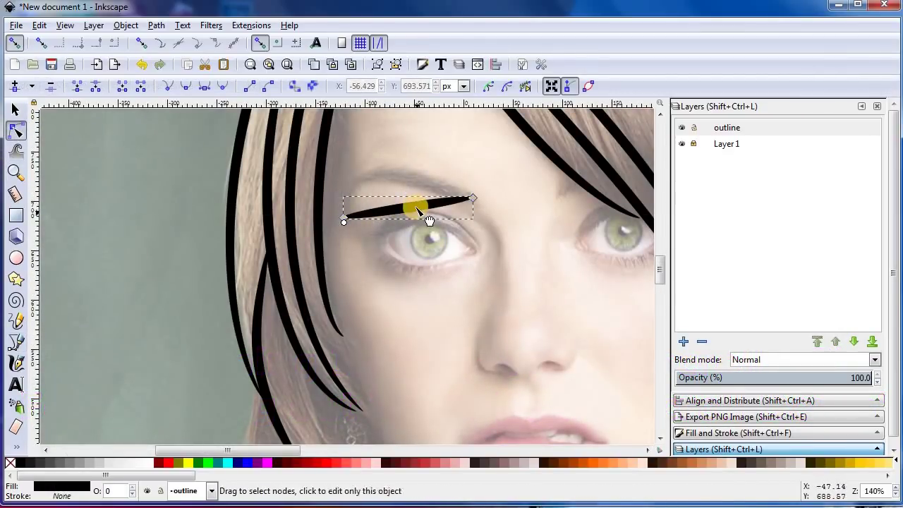
Step: Arch the eyebrow stroke, convert it to a plain path, and make a node smooth
{"action": "mouse_move", "coordinate": [417, 210]}
{"action": "left_mouse_down"}
{"action": "mouse_move", "coordinate": [405, 182]}
{"action": "mouse_move", "coordinate": [350, 187]}
{"action": "left_mouse_up"}
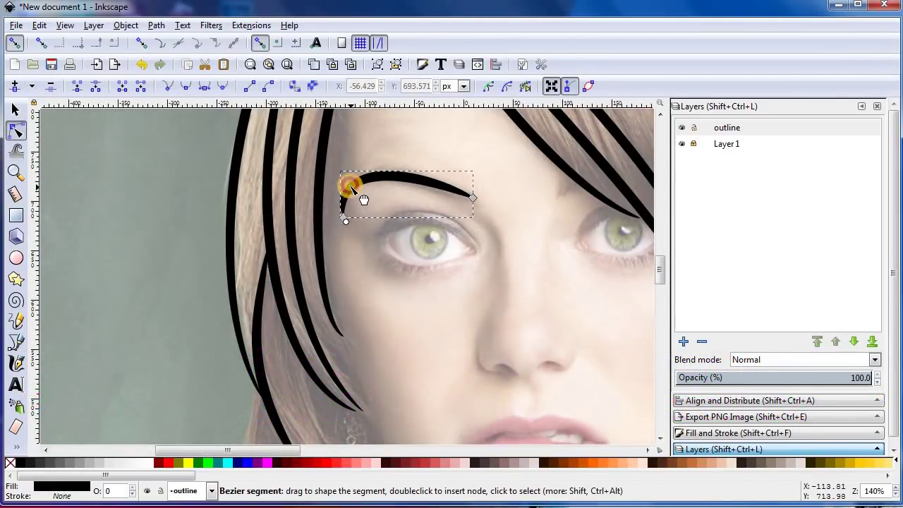
{"action": "left_click", "coordinate": [295, 86]}
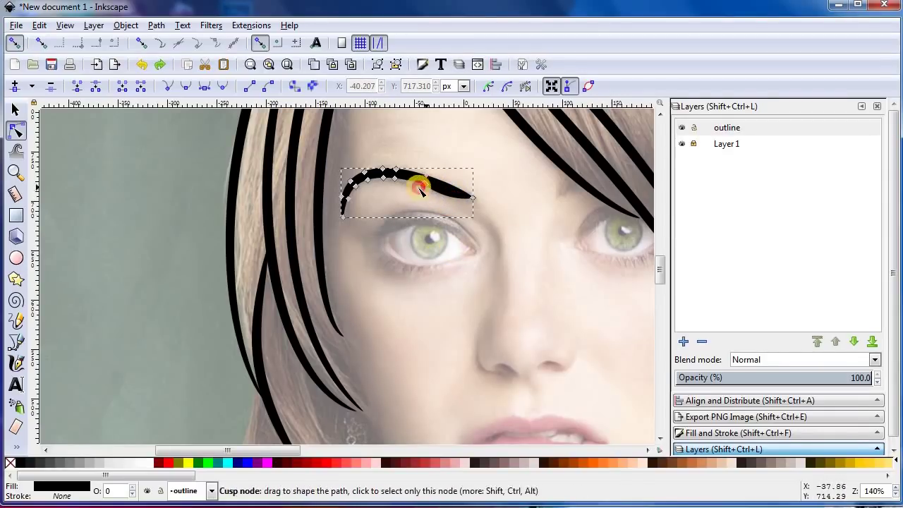
{"action": "left_click", "coordinate": [421, 187]}
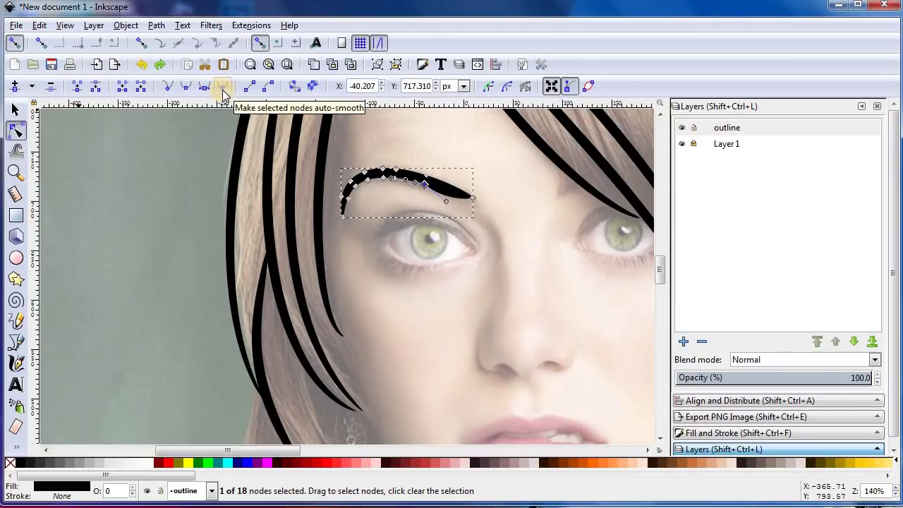
{"action": "left_click", "coordinate": [398, 254]}
{"action": "left_click", "coordinate": [424, 274]}
{"action": "left_click", "coordinate": [424, 188]}
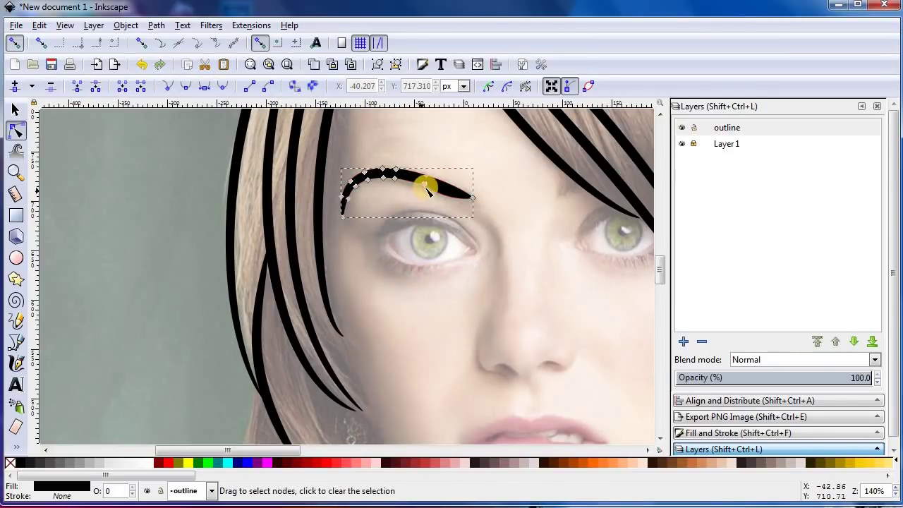
Step: Adjust the eyebrow nodes to raise its upper edge and round its tapered right tail
{"action": "left_click", "coordinate": [424, 186]}
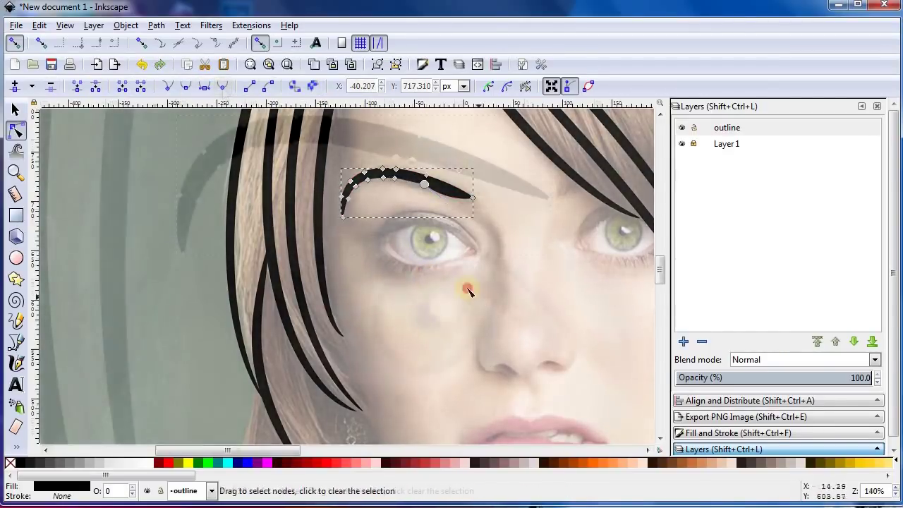
{"action": "scroll", "coordinate": [414, 177], "scroll_direction": "up", "scroll_amount": 3}
{"action": "mouse_move", "coordinate": [416, 179]}
{"action": "left_mouse_down"}
{"action": "mouse_move", "coordinate": [413, 165]}
{"action": "mouse_move", "coordinate": [403, 167]}
{"action": "left_mouse_up"}
{"action": "left_click", "coordinate": [406, 196]}
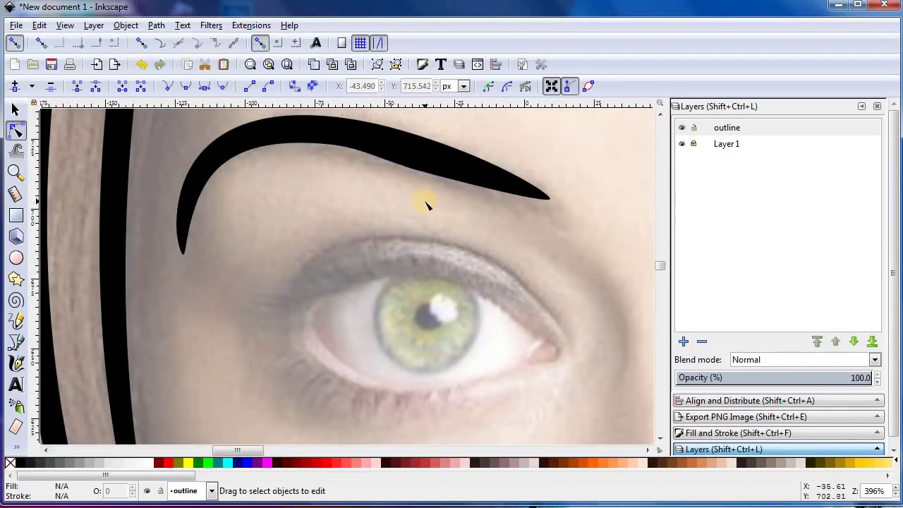
{"action": "left_click", "coordinate": [540, 200]}
{"action": "left_click_drag", "start_coordinate": [550, 201], "coordinate": [536, 212]}
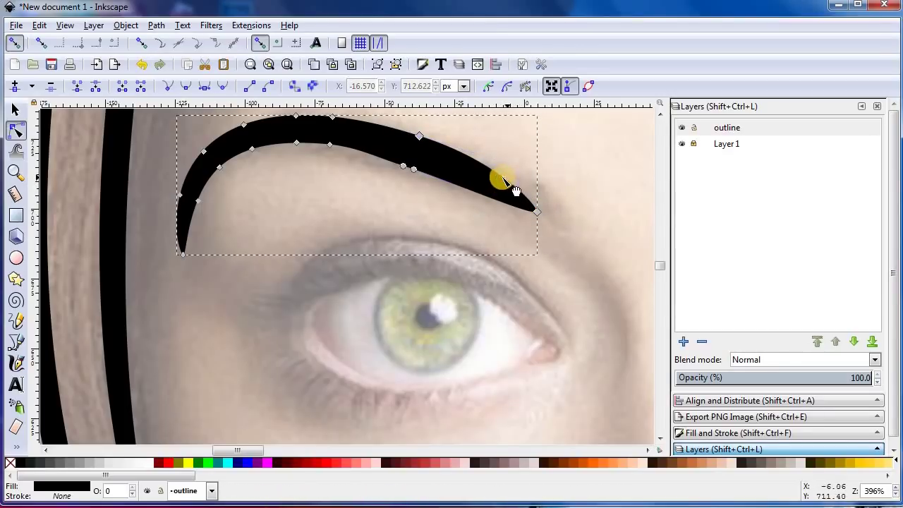
{"action": "left_click_drag", "start_coordinate": [503, 178], "coordinate": [510, 173]}
{"action": "left_click", "coordinate": [347, 243]}
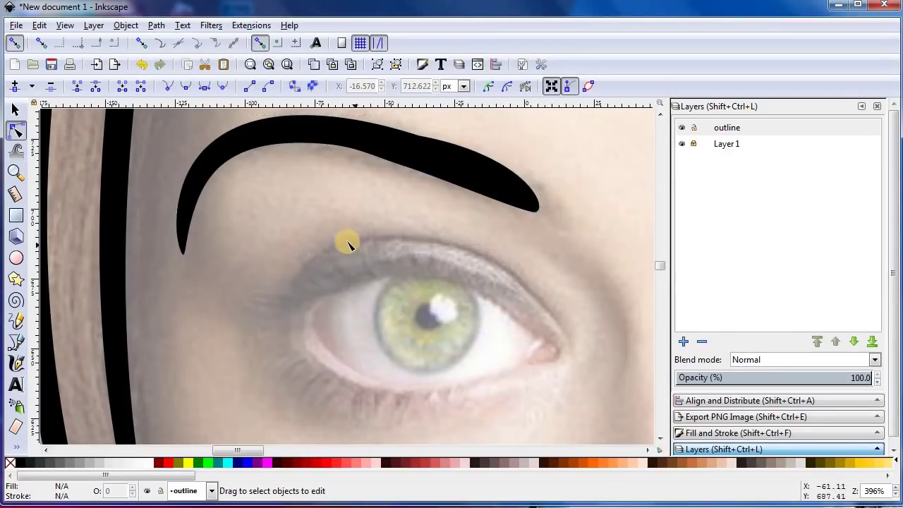
{"action": "scroll", "coordinate": [458, 247], "scroll_direction": "down", "scroll_amount": 1, "text": "ctrl"}
{"action": "scroll", "coordinate": [459, 245], "scroll_direction": "down", "scroll_amount": 1, "text": "ctrl"}
{"action": "scroll", "coordinate": [459, 242], "scroll_direction": "down", "scroll_amount": 1, "text": "ctrl"}
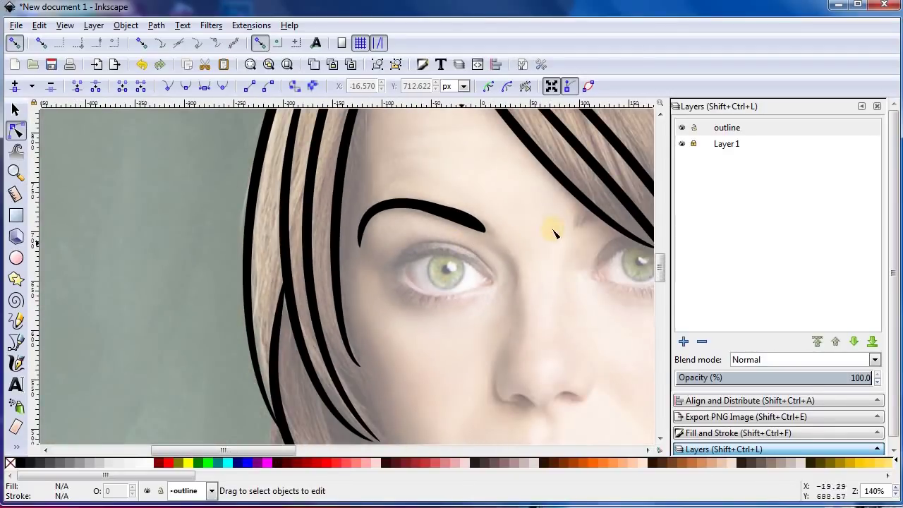
{"action": "scroll", "coordinate": [599, 237], "scroll_direction": "up", "scroll_amount": 1, "text": "ctrl"}
{"action": "scroll", "coordinate": [146, 262], "scroll_direction": "up", "scroll_amount": 2, "text": "ctrl"}
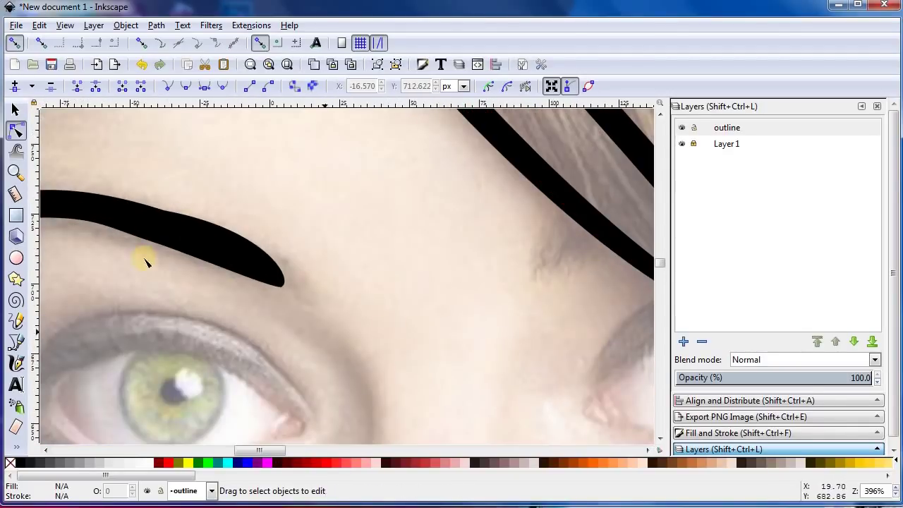
Step: Draw a short curved brow stroke beside the hair
{"action": "left_click", "coordinate": [17, 340]}
{"action": "left_click", "coordinate": [539, 266]}
{"action": "double_click", "coordinate": [608, 235]}
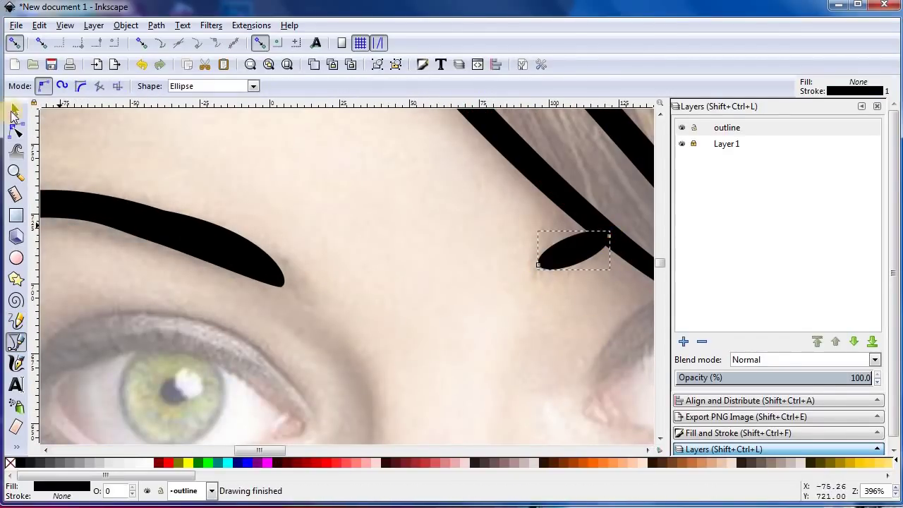
{"action": "key", "text": "n"}
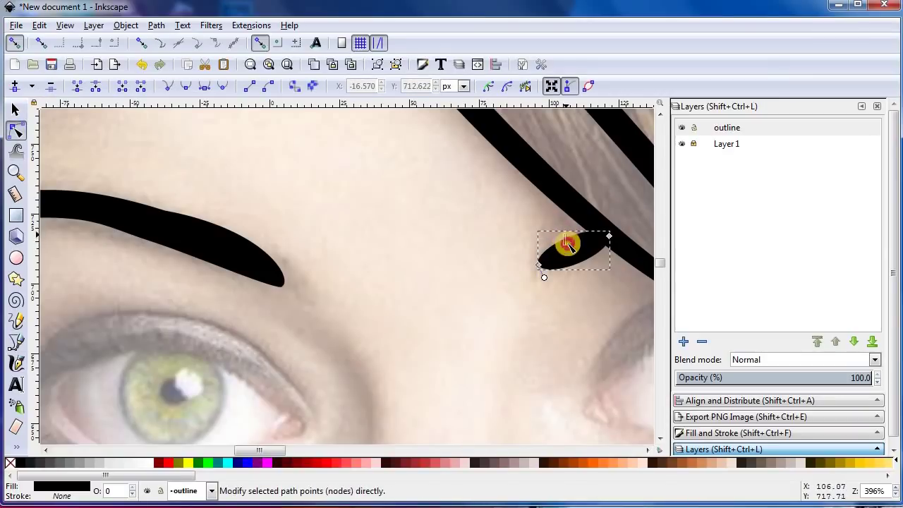
{"action": "left_click_drag", "start_coordinate": [569, 244], "coordinate": [577, 252]}
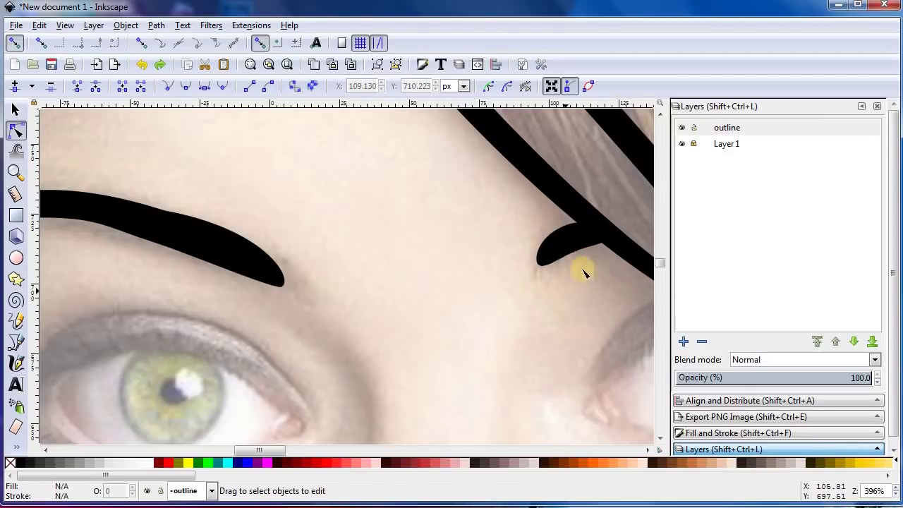
{"action": "left_click", "coordinate": [589, 259]}
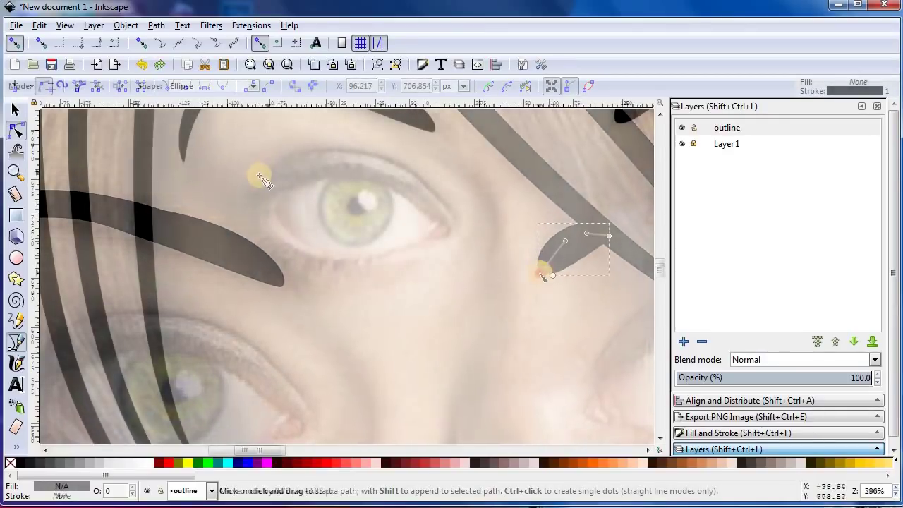
Step: Draw a line from the eye's inner to outer corner and arch it over the upper lid
{"action": "left_click", "coordinate": [262, 182]}
{"action": "double_click", "coordinate": [459, 223]}
{"action": "key", "text": "F2"}
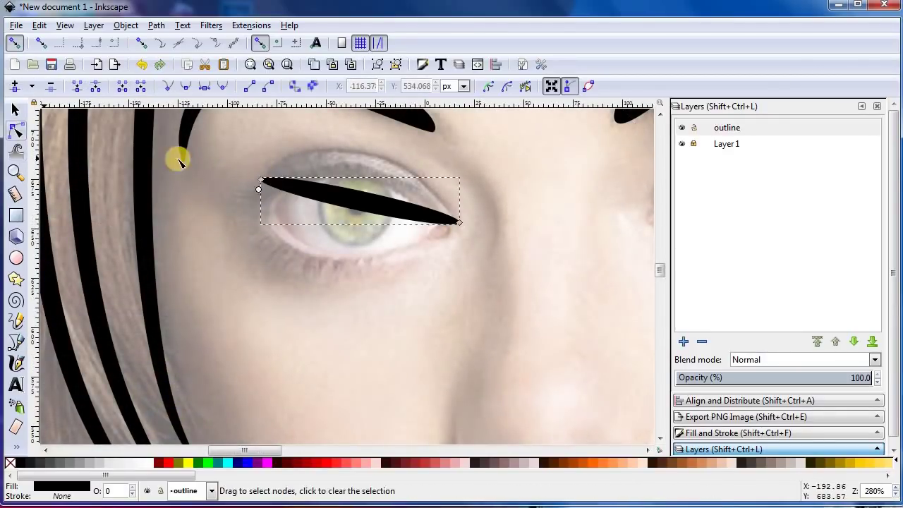
{"action": "mouse_move", "coordinate": [339, 196]}
{"action": "left_mouse_down"}
{"action": "mouse_move", "coordinate": [296, 158]}
{"action": "mouse_move", "coordinate": [268, 195]}
{"action": "mouse_move", "coordinate": [289, 166]}
{"action": "mouse_move", "coordinate": [331, 150]}
{"action": "left_mouse_up"}
{"action": "key", "text": "ctrl+z"}
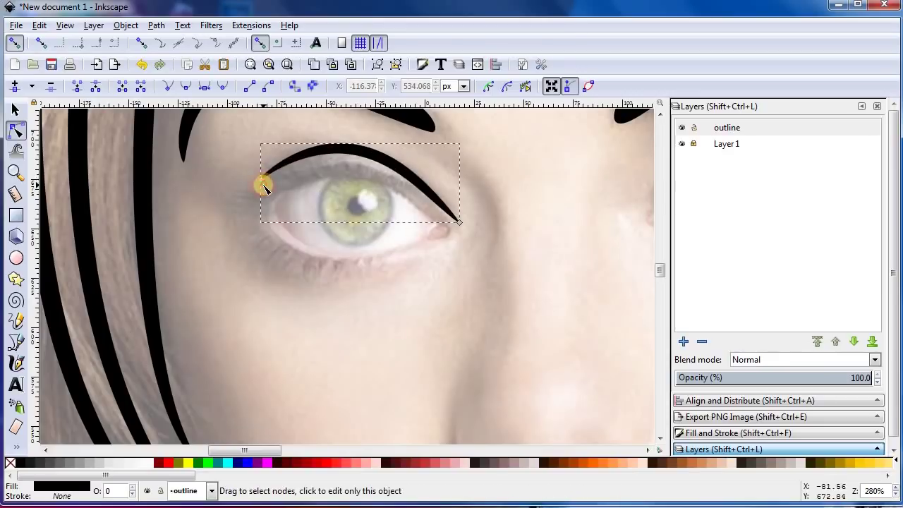
{"action": "left_click_drag", "start_coordinate": [411, 177], "coordinate": [416, 182]}
{"action": "left_click", "coordinate": [420, 282]}
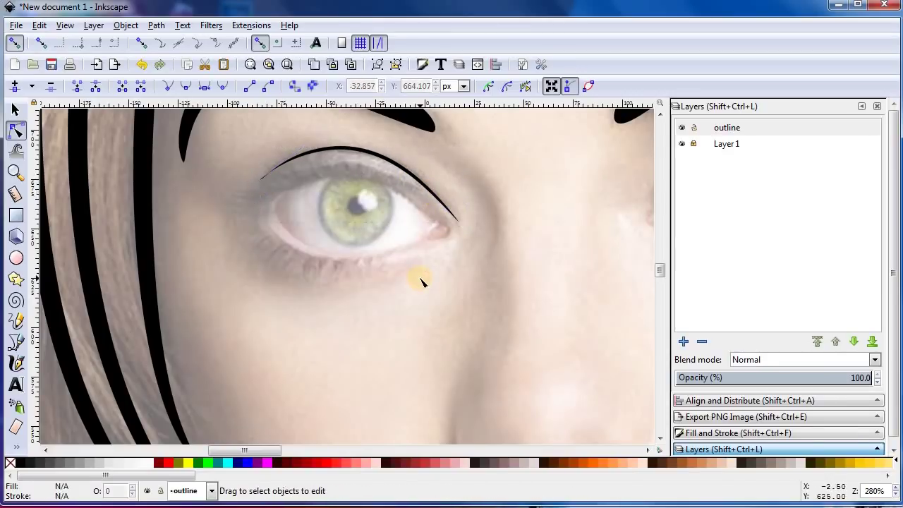
{"action": "left_click", "coordinate": [15, 320]}
Step: Draw a row of short Triangle-out tapered lash strokes beneath the left eye
{"action": "left_click", "coordinate": [15, 342]}
{"action": "left_click", "coordinate": [212, 86]}
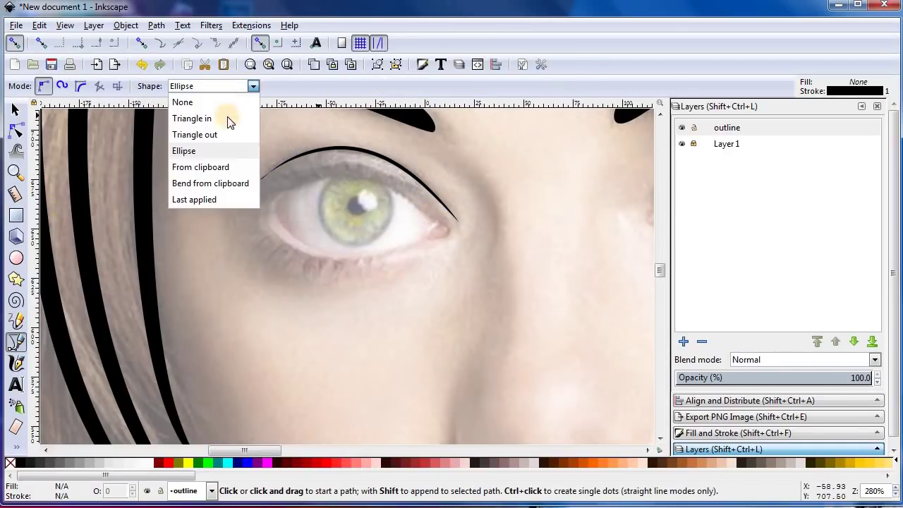
{"action": "left_click", "coordinate": [192, 134]}
{"action": "left_click", "coordinate": [204, 247]}
{"action": "double_click", "coordinate": [236, 300]}
{"action": "double_click", "coordinate": [256, 302]}
{"action": "double_click", "coordinate": [275, 304]}
{"action": "double_click", "coordinate": [309, 308]}
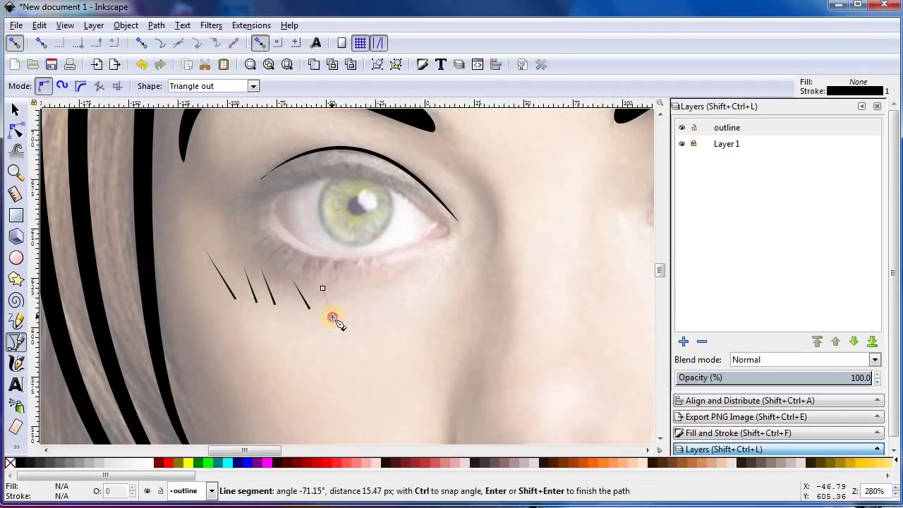
{"action": "double_click", "coordinate": [332, 316]}
{"action": "double_click", "coordinate": [349, 328]}
{"action": "double_click", "coordinate": [371, 335]}
Step: Rotate lash strokes diagonally and move them up onto the upper eyelid
{"action": "left_click", "coordinate": [16, 130]}
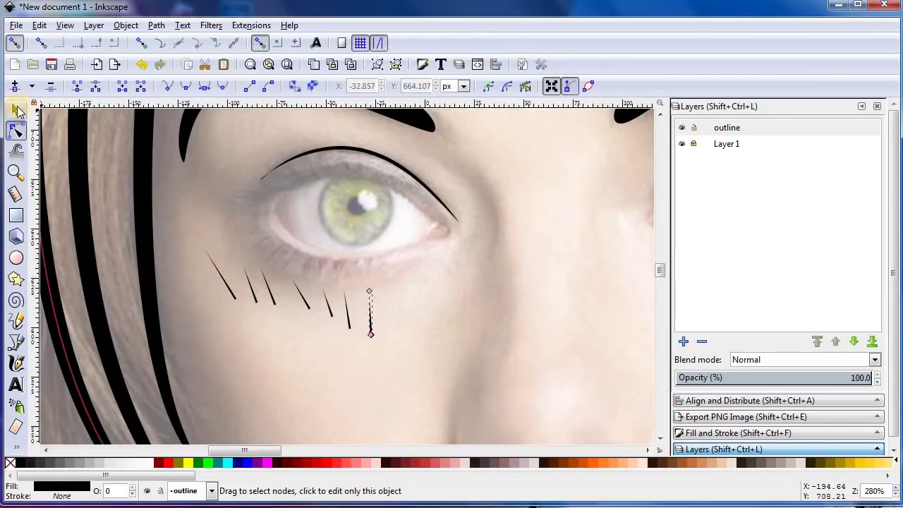
{"action": "left_click", "coordinate": [18, 111]}
{"action": "left_click", "coordinate": [258, 192]}
{"action": "left_click_drag", "start_coordinate": [259, 207], "coordinate": [273, 202]}
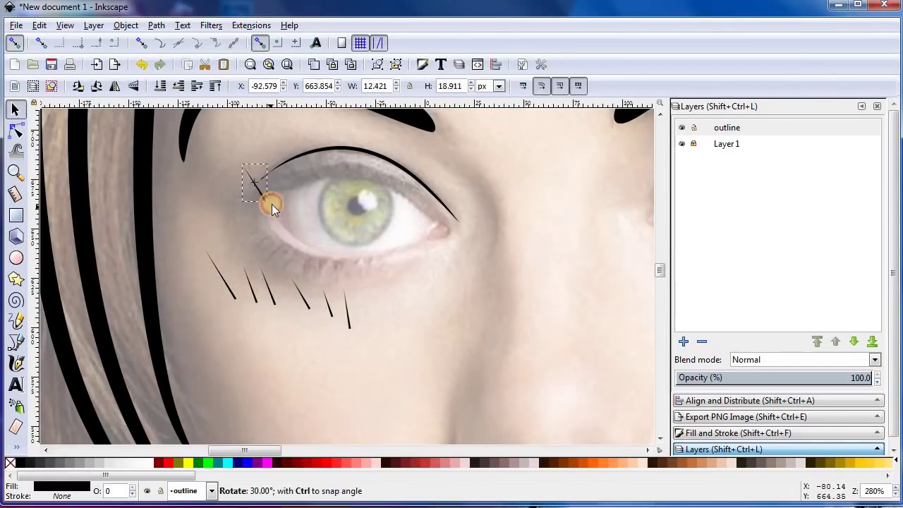
{"action": "mouse_move", "coordinate": [352, 290]}
{"action": "left_mouse_down"}
{"action": "mouse_move", "coordinate": [324, 189]}
{"action": "mouse_move", "coordinate": [289, 191]}
{"action": "left_mouse_up"}
{"action": "left_click", "coordinate": [314, 301]}
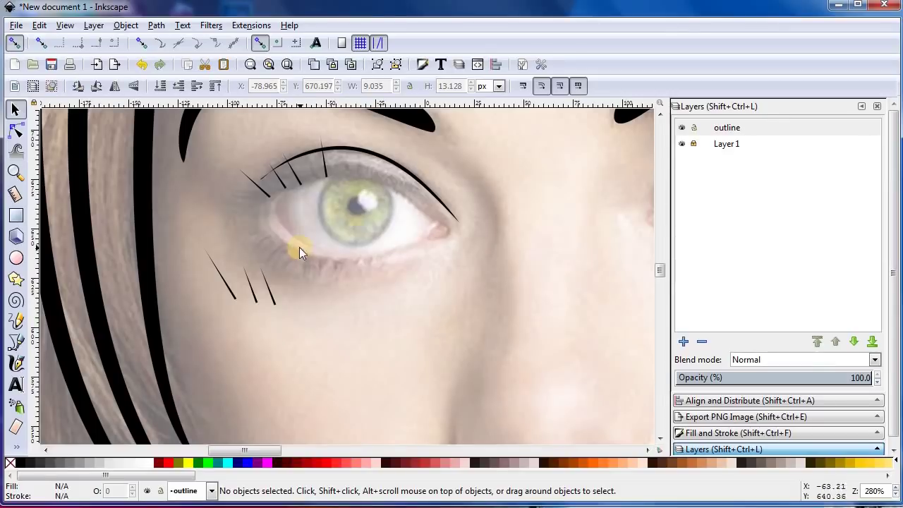
{"action": "left_click", "coordinate": [269, 288]}
{"action": "left_click_drag", "start_coordinate": [270, 288], "coordinate": [311, 165]}
Step: Reshape the inner-corner lash's nodes and lengthen it
{"action": "key", "text": "n"}
{"action": "left_click", "coordinate": [271, 199]}
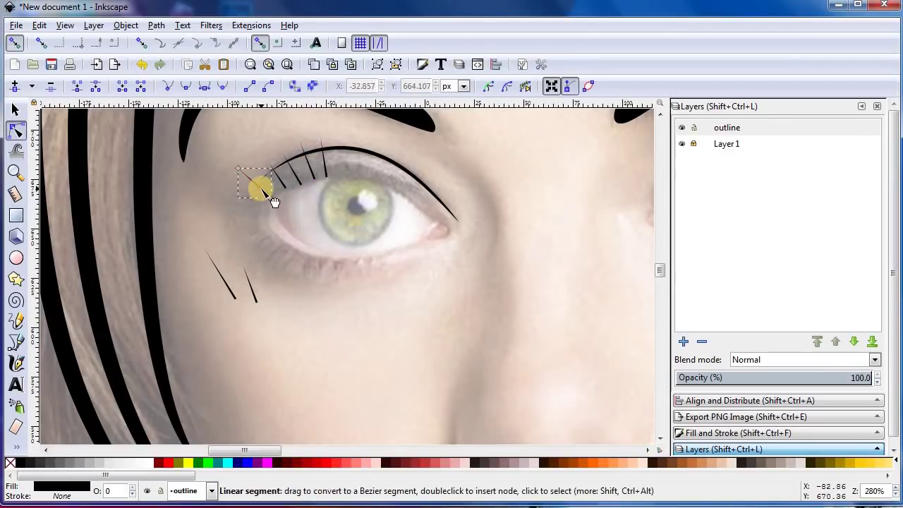
{"action": "left_click_drag", "start_coordinate": [262, 194], "coordinate": [278, 186]}
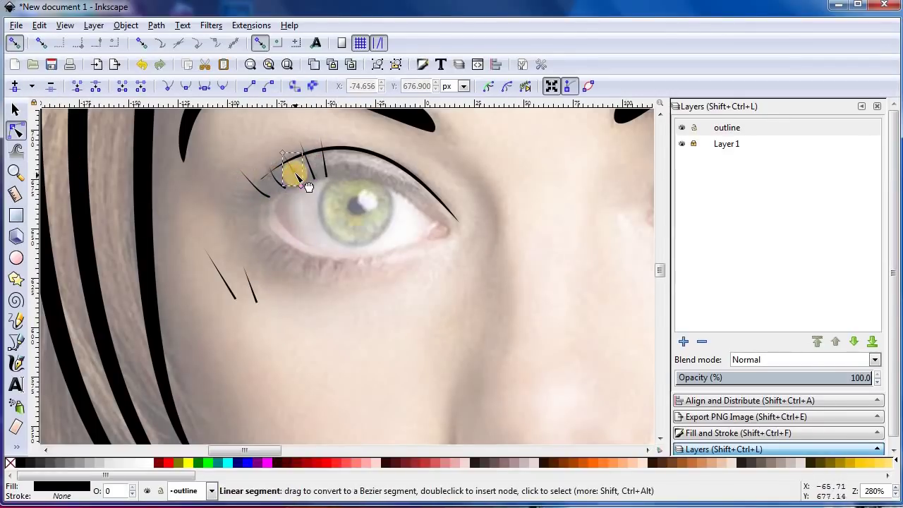
{"action": "left_click_drag", "start_coordinate": [300, 159], "coordinate": [300, 152]}
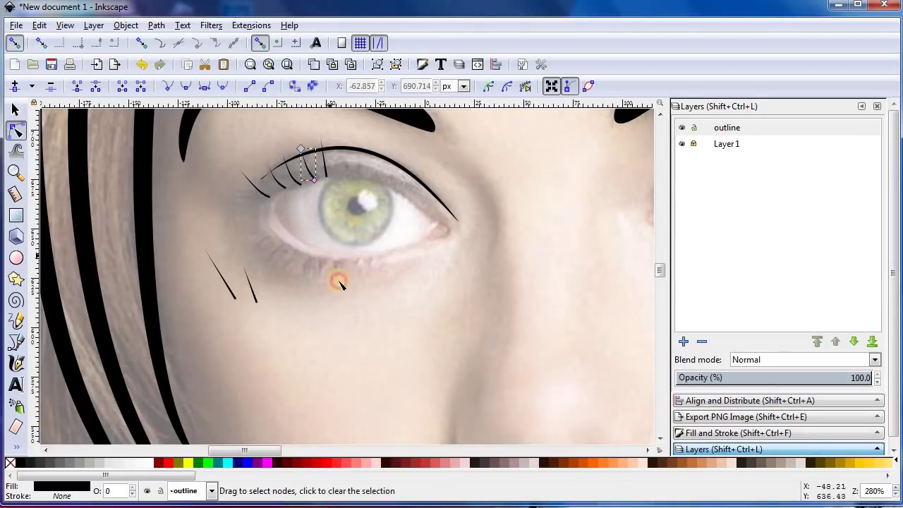
{"action": "left_click", "coordinate": [329, 175]}
{"action": "scroll", "coordinate": [329, 176], "scroll_direction": "up", "scroll_amount": 1}
{"action": "scroll", "coordinate": [282, 226], "scroll_direction": "up", "scroll_amount": 2}
Step: Nudge an upper lash's tip into place and rotate the corner lash flatter
{"action": "key", "text": "Escape"}
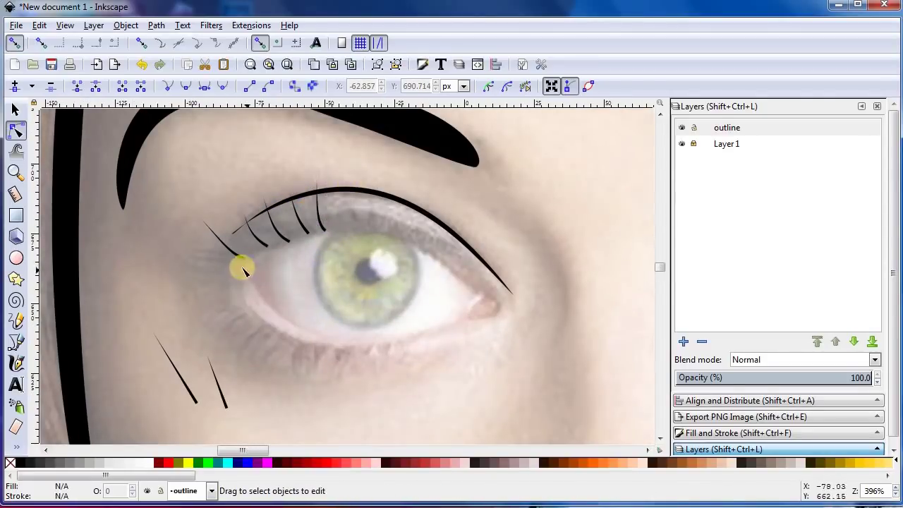
{"action": "left_click", "coordinate": [324, 225]}
{"action": "left_click_drag", "start_coordinate": [314, 180], "coordinate": [312, 184]}
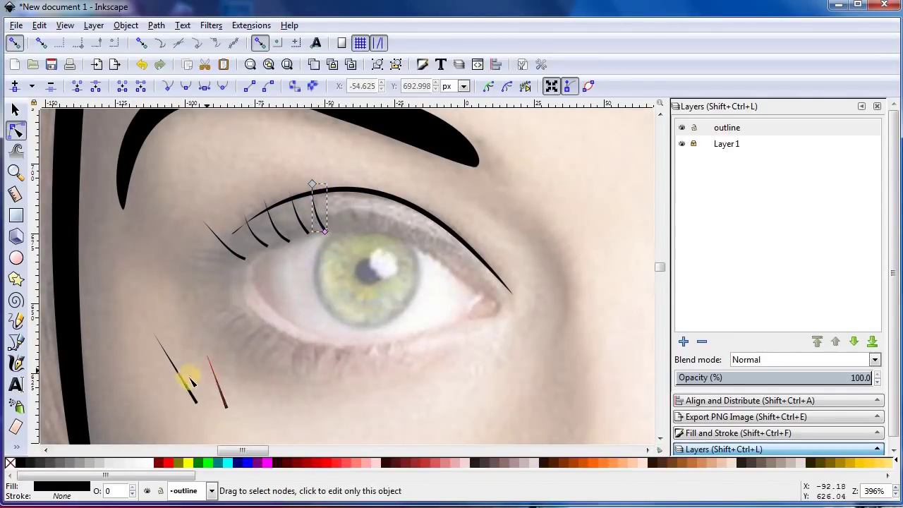
{"action": "left_click", "coordinate": [235, 254]}
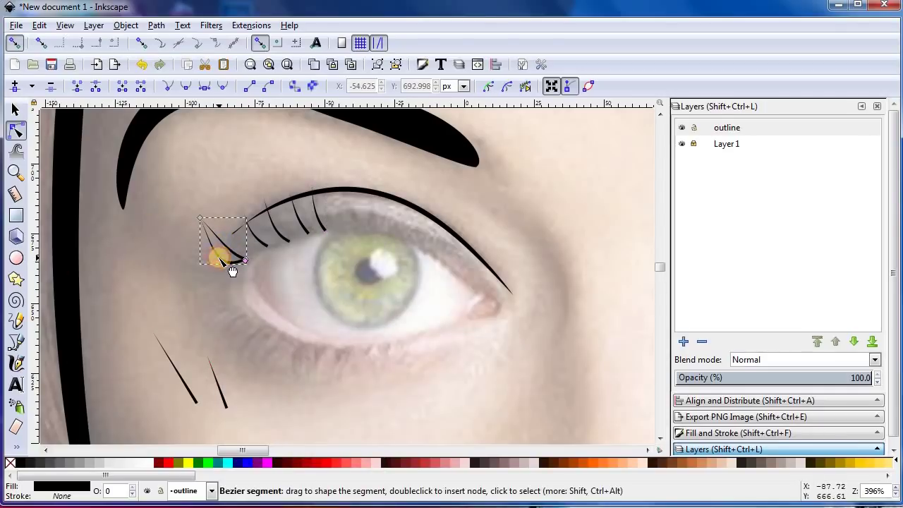
{"action": "key", "text": "s"}
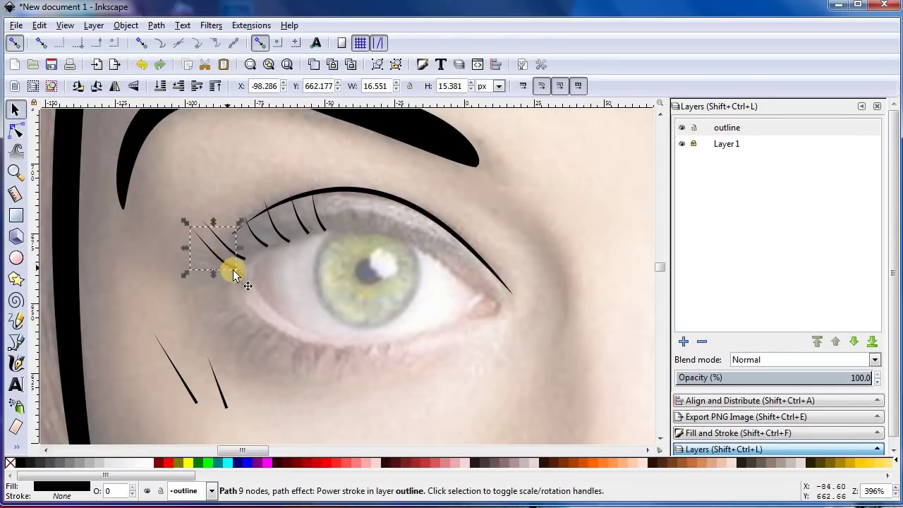
{"action": "left_click_drag", "start_coordinate": [242, 270], "coordinate": [220, 267]}
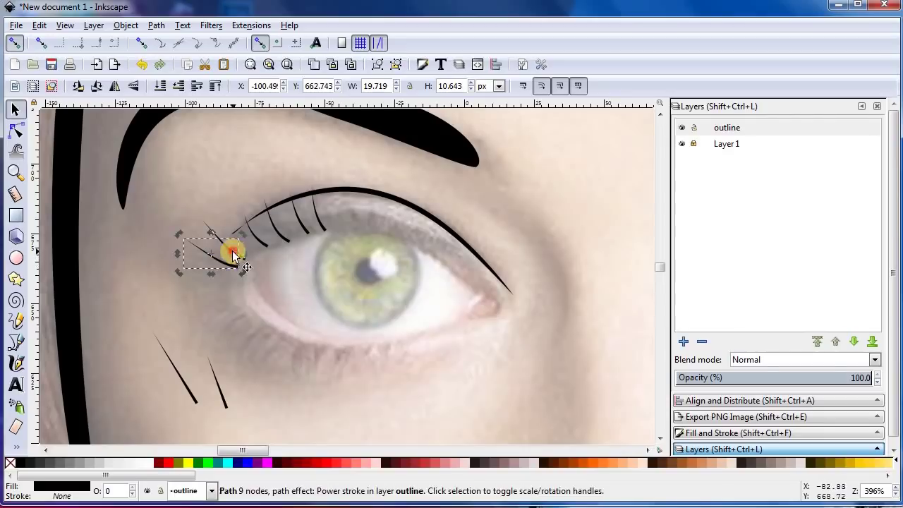
{"action": "left_click", "coordinate": [245, 252]}
{"action": "left_click", "coordinate": [271, 352]}
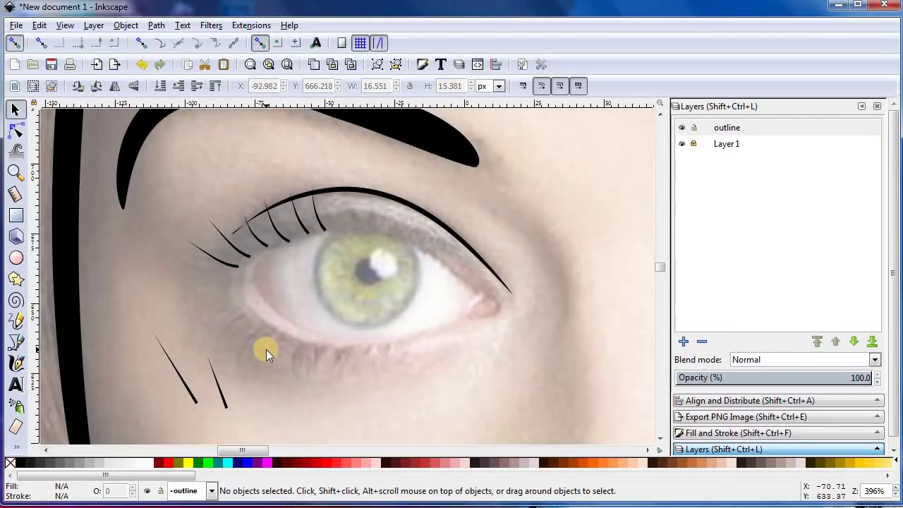
{"action": "left_click", "coordinate": [215, 384]}
{"action": "left_click", "coordinate": [259, 245]}
Step: Duplicate the upper lashes and flip the copies vertically for the lower lid
{"action": "right_click", "coordinate": [259, 245]}
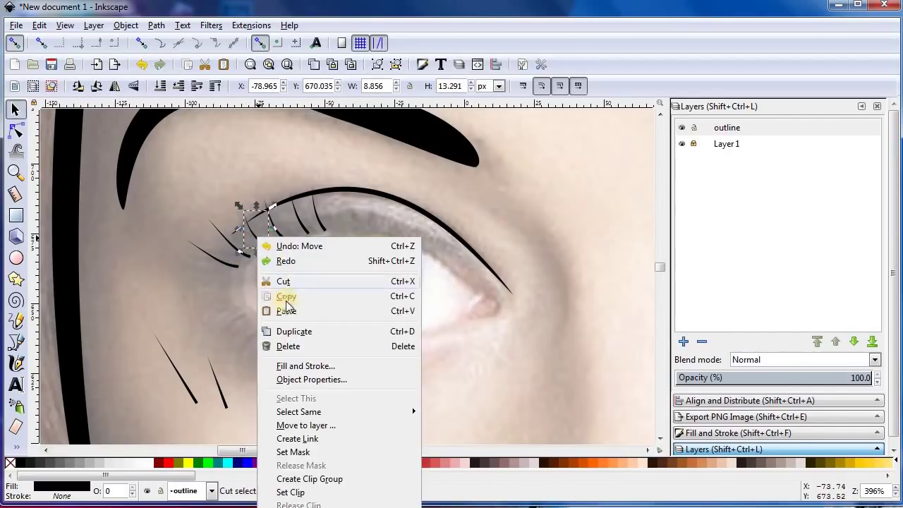
{"action": "left_click", "coordinate": [282, 329]}
{"action": "right_click", "coordinate": [255, 247]}
{"action": "key", "text": "Escape"}
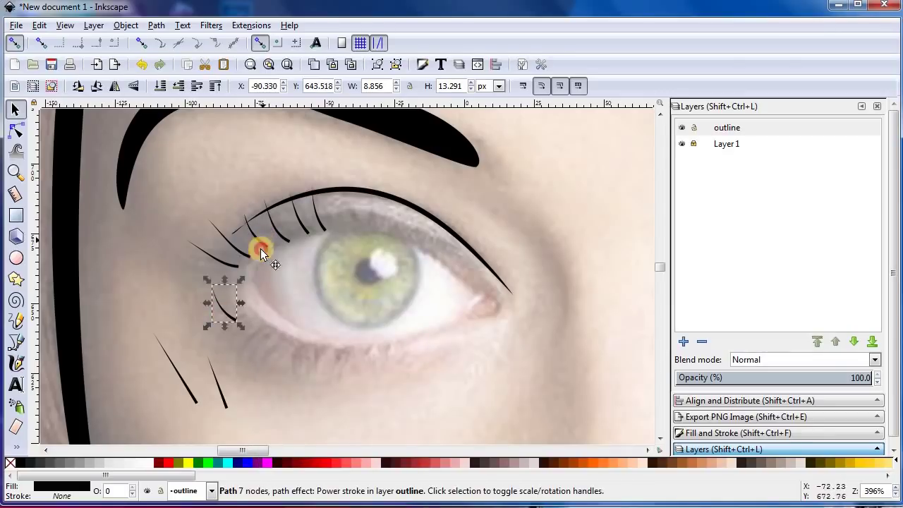
{"action": "left_click_drag", "start_coordinate": [245, 279], "coordinate": [178, 346]}
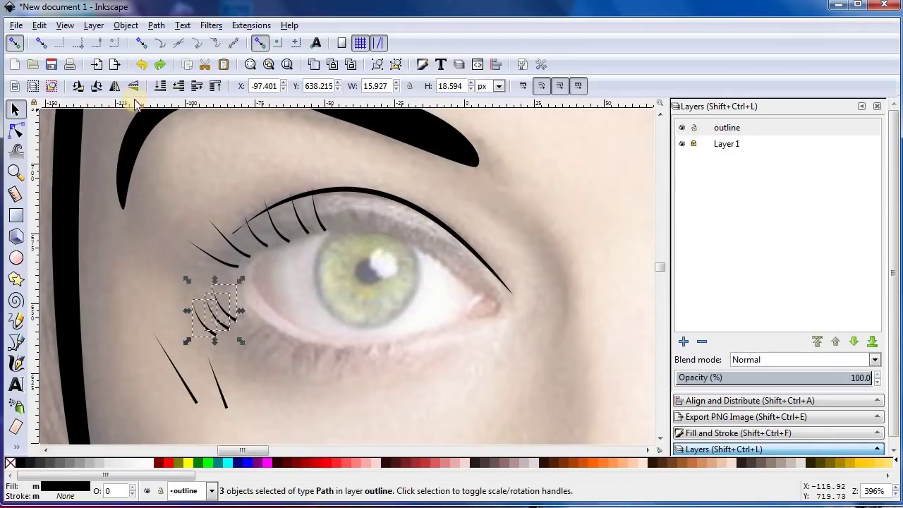
{"action": "left_click", "coordinate": [134, 85]}
{"action": "left_click", "coordinate": [232, 305]}
Step: Position flipped lashes and a copy of the upper-left lash along the lower lid
{"action": "left_click", "coordinate": [252, 331]}
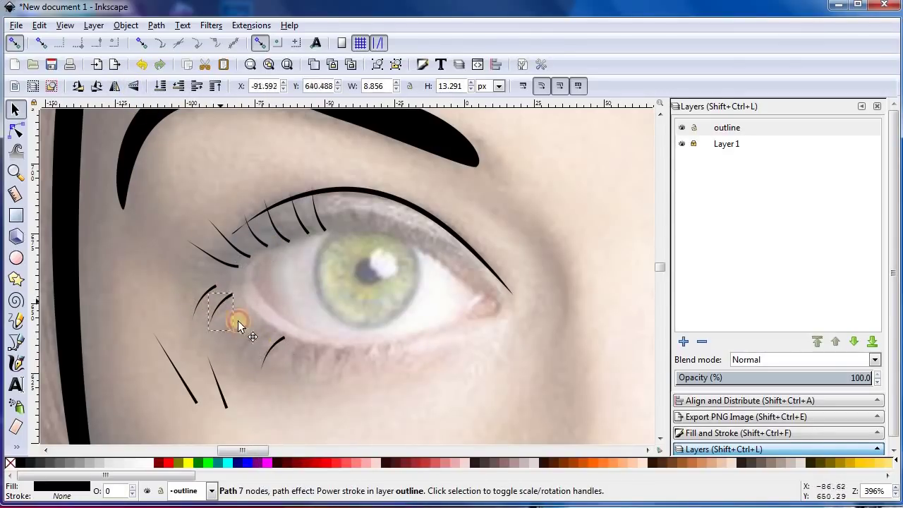
{"action": "left_click_drag", "start_coordinate": [238, 322], "coordinate": [275, 354]}
{"action": "left_click", "coordinate": [221, 357]}
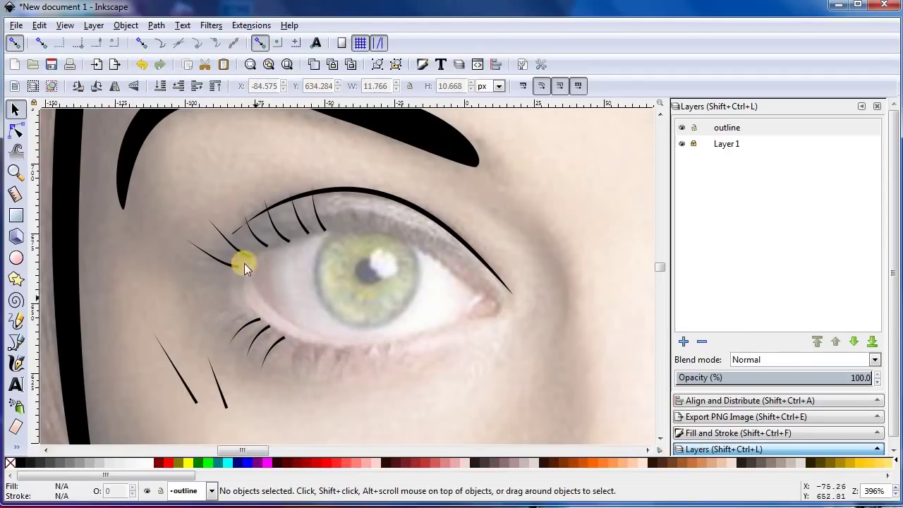
{"action": "left_click", "coordinate": [240, 252]}
{"action": "key", "text": "ctrl+d"}
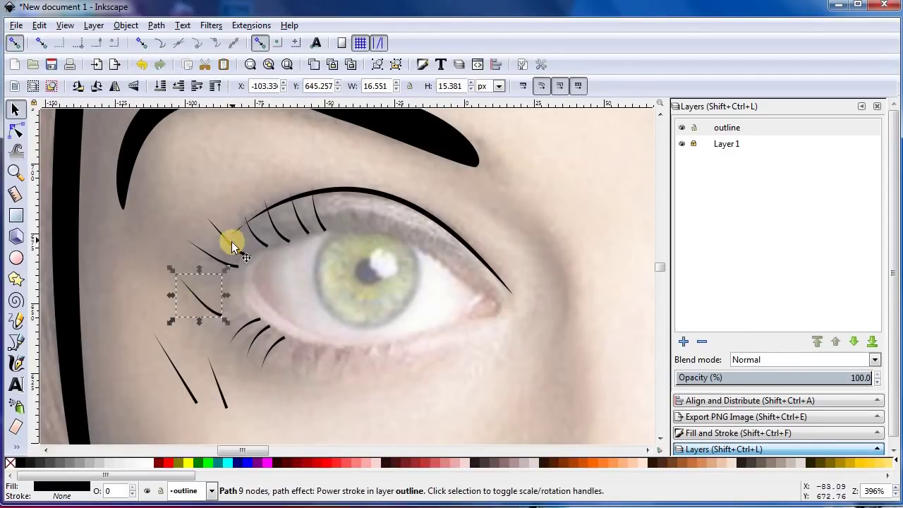
{"action": "left_click_drag", "start_coordinate": [228, 238], "coordinate": [201, 297]}
{"action": "left_click", "coordinate": [201, 288]}
{"action": "left_click", "coordinate": [201, 298]}
{"action": "left_click_drag", "start_coordinate": [178, 334], "coordinate": [202, 328]}
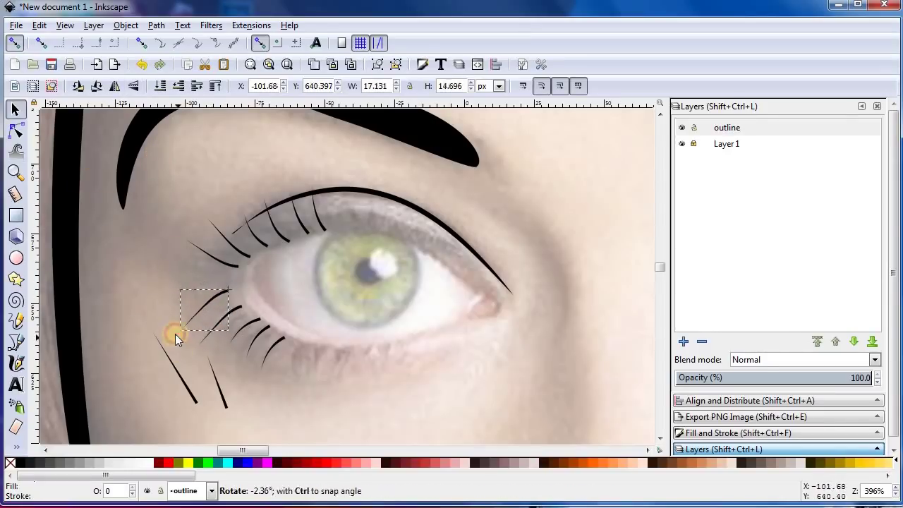
{"action": "left_click", "coordinate": [259, 368]}
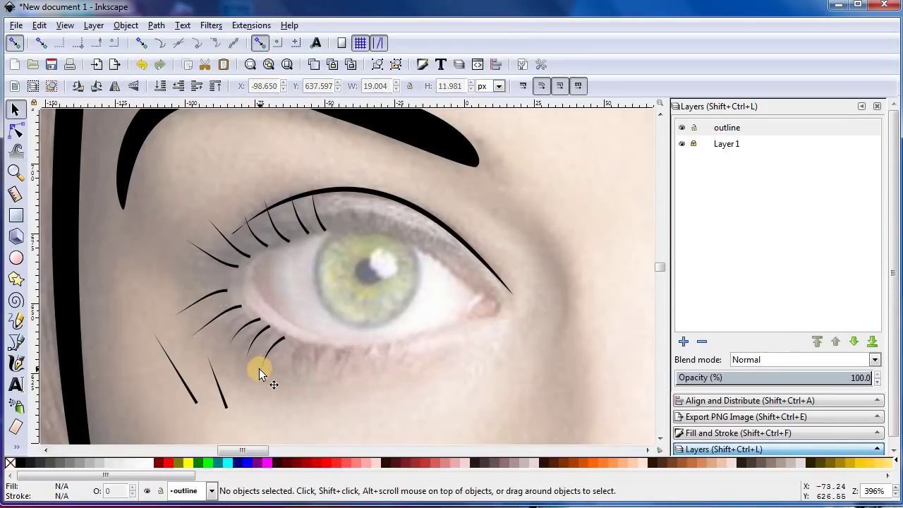
Step: Duplicate a lower lash and rotate the copy further out along the lower lid
{"action": "right_click", "coordinate": [281, 340]}
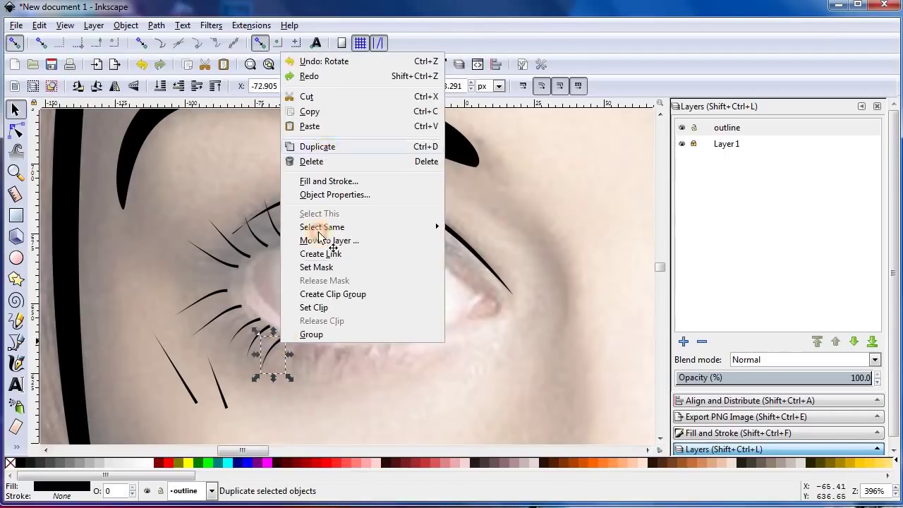
{"action": "left_click", "coordinate": [322, 146]}
{"action": "left_click", "coordinate": [293, 355]}
{"action": "left_click_drag", "start_coordinate": [313, 385], "coordinate": [310, 378]}
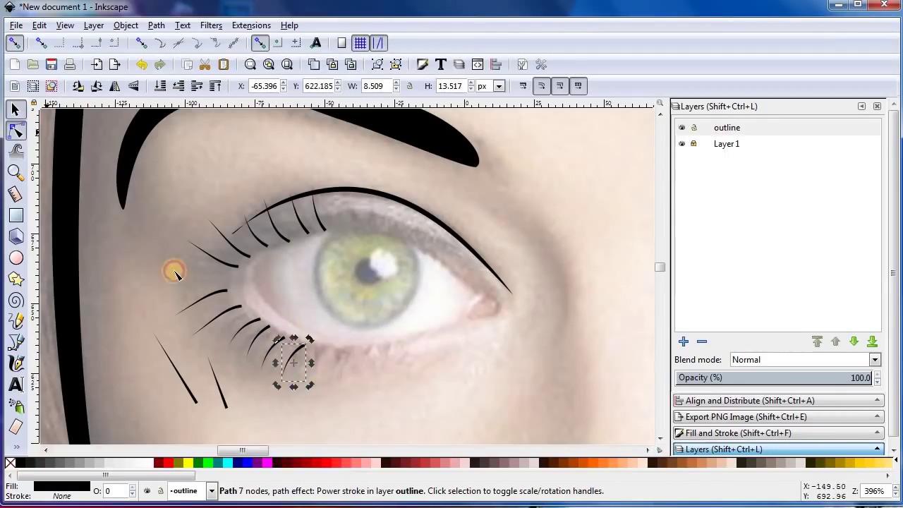
{"action": "left_click", "coordinate": [296, 360]}
{"action": "left_click", "coordinate": [337, 379]}
Step: Draw a straight line across the eye, then delete it
{"action": "key", "text": "b"}
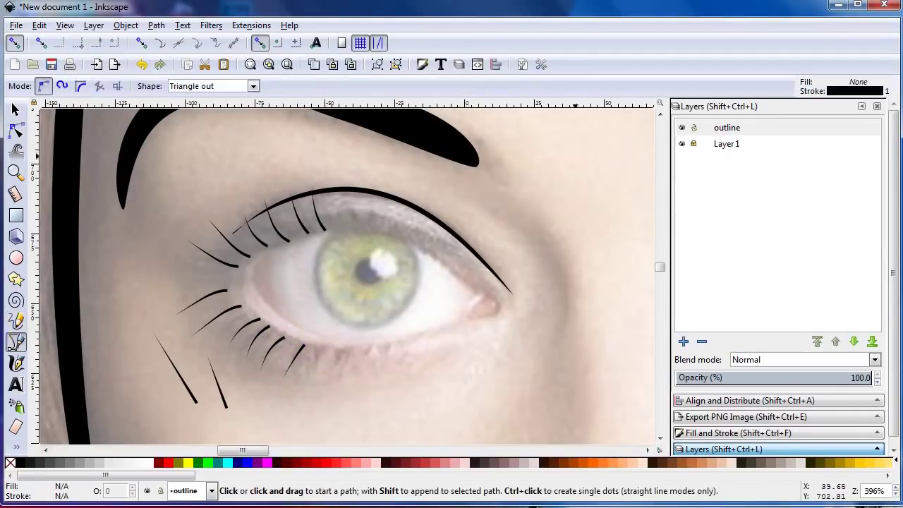
{"action": "left_click", "coordinate": [231, 279]}
{"action": "double_click", "coordinate": [499, 309]}
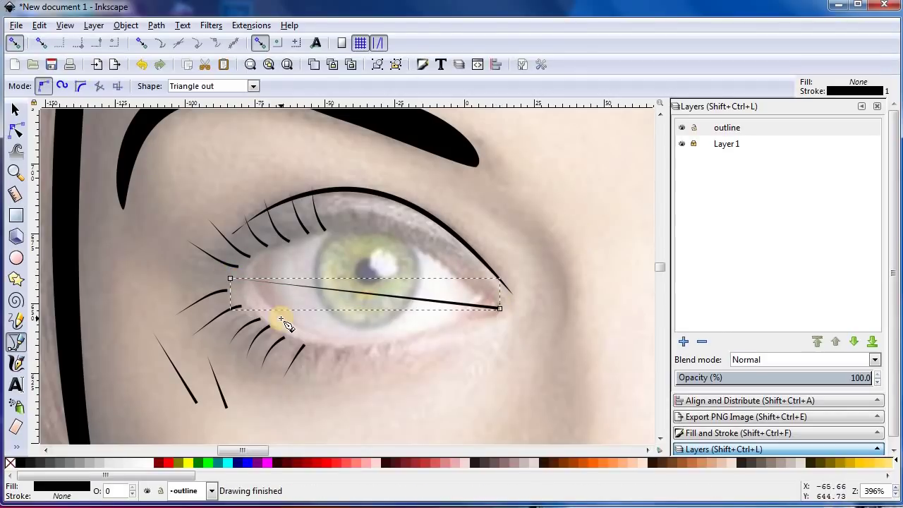
{"action": "key", "text": "s"}
{"action": "right_click", "coordinate": [360, 296]}
{"action": "left_click", "coordinate": [410, 113]}
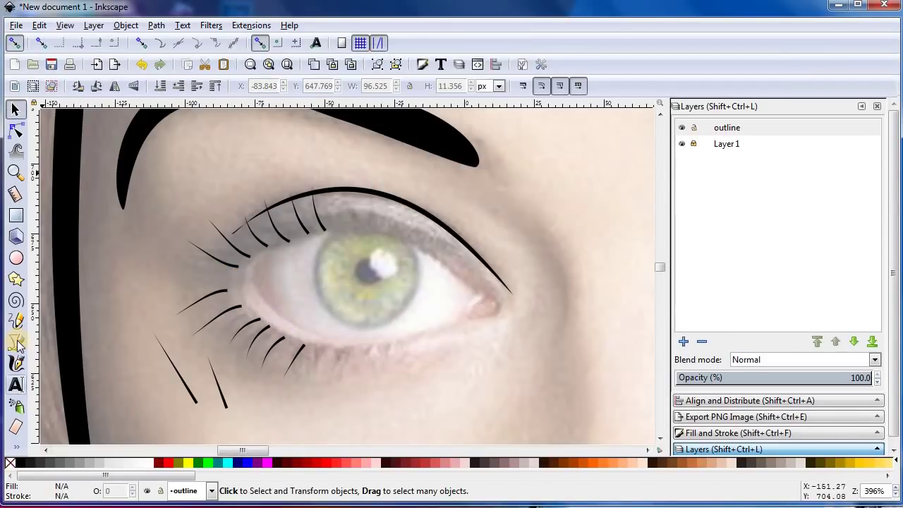
Step: Draw an Ellipse-shaped lid line between the eye corners and bend it along the upper lid
{"action": "left_click", "coordinate": [19, 342]}
{"action": "left_click", "coordinate": [212, 85]}
{"action": "left_click", "coordinate": [226, 148]}
{"action": "left_click", "coordinate": [227, 271]}
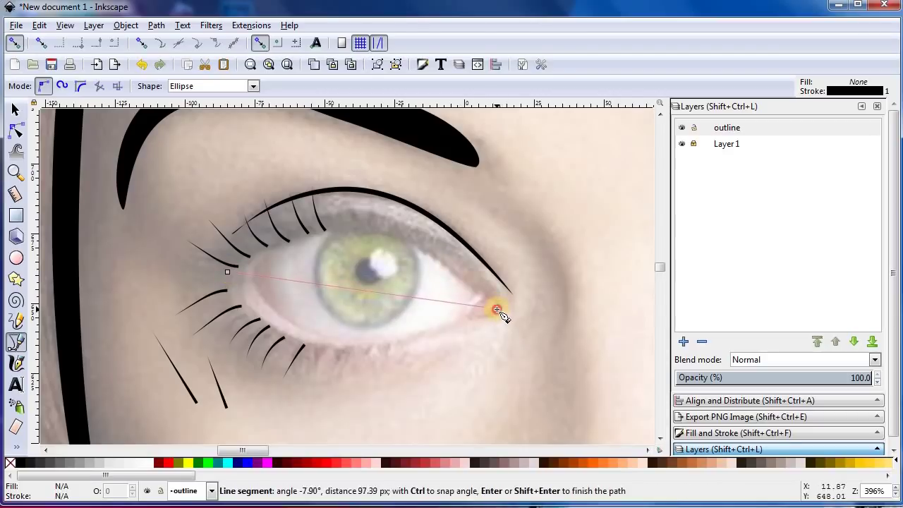
{"action": "double_click", "coordinate": [496, 309]}
{"action": "left_click", "coordinate": [17, 129]}
{"action": "mouse_move", "coordinate": [360, 291]}
{"action": "left_mouse_down"}
{"action": "mouse_move", "coordinate": [358, 237]}
{"action": "mouse_move", "coordinate": [413, 246]}
{"action": "left_mouse_up"}
{"action": "left_click_drag", "start_coordinate": [499, 308], "coordinate": [501, 306]}
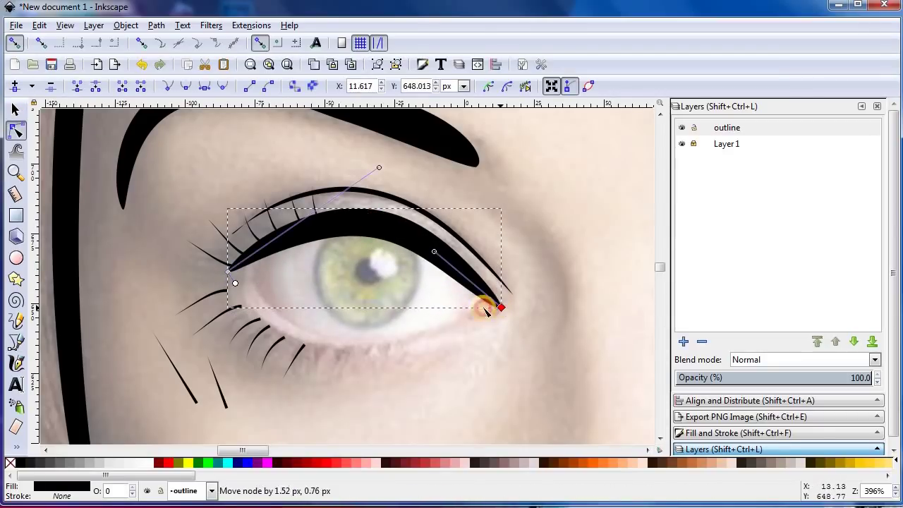
{"action": "left_click", "coordinate": [228, 281]}
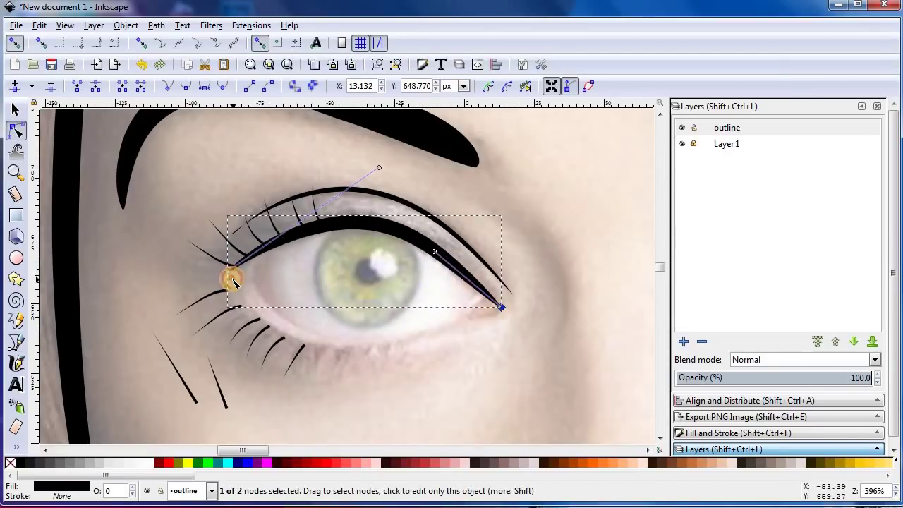
Step: Shrink the small lash slightly and check the lower-left lash and upper-lid line
{"action": "key", "text": "s"}
{"action": "left_click_drag", "start_coordinate": [290, 244], "coordinate": [291, 240]}
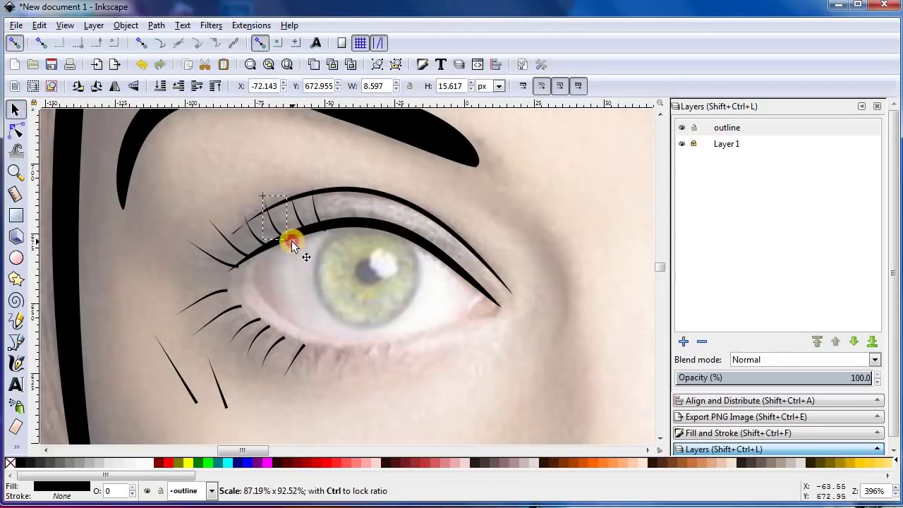
{"action": "left_click", "coordinate": [238, 266]}
{"action": "left_click", "coordinate": [331, 236]}
{"action": "left_click", "coordinate": [194, 341]}
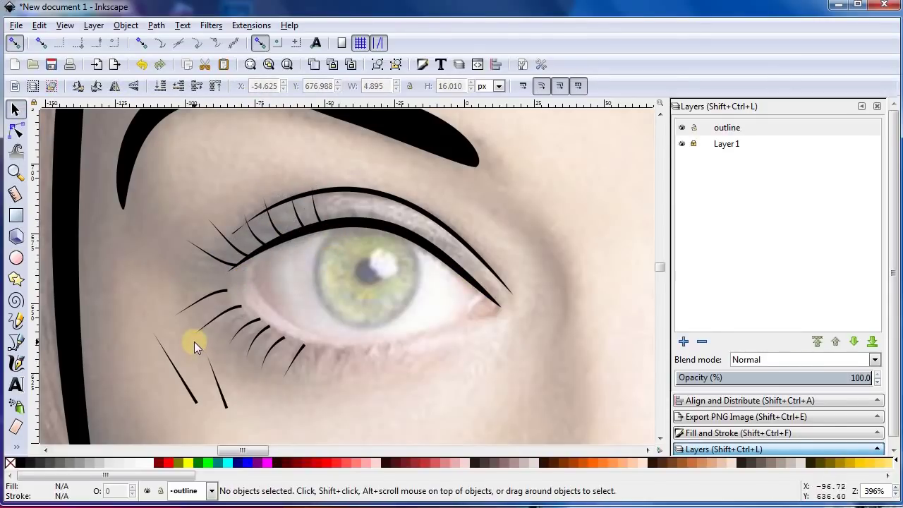
Step: Draw a lower eyeliner from inner to outer corner and bend it along the lower lid
{"action": "left_click", "coordinate": [16, 342]}
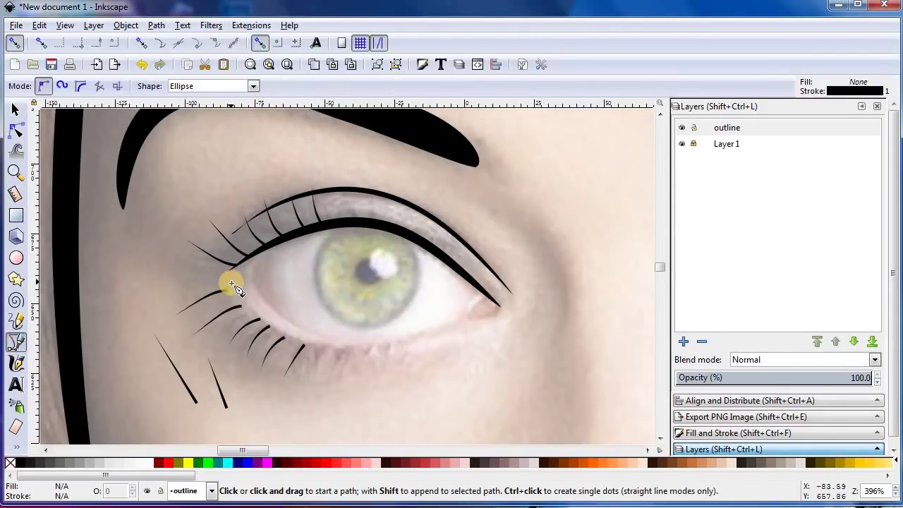
{"action": "left_click", "coordinate": [233, 285]}
{"action": "double_click", "coordinate": [499, 314]}
{"action": "key", "text": "n"}
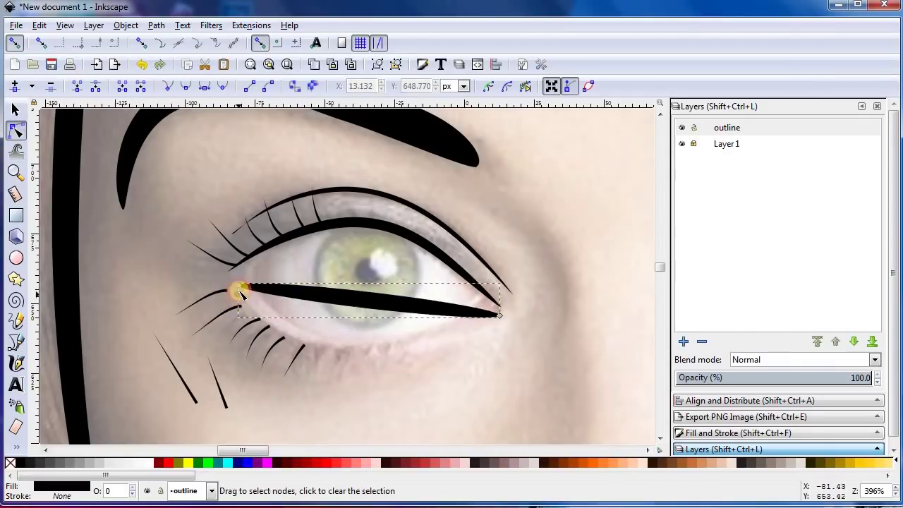
{"action": "left_click_drag", "start_coordinate": [240, 289], "coordinate": [227, 278]}
{"action": "mouse_move", "coordinate": [447, 308]}
{"action": "left_mouse_down"}
{"action": "mouse_move", "coordinate": [435, 347]}
{"action": "mouse_move", "coordinate": [390, 336]}
{"action": "mouse_move", "coordinate": [397, 306]}
{"action": "mouse_move", "coordinate": [443, 329]}
{"action": "left_mouse_up"}
{"action": "left_click", "coordinate": [500, 316]}
Step: Add a smooth node to deepen the lower eyeliner curve and pin its left end to the corner
{"action": "double_click", "coordinate": [445, 327]}
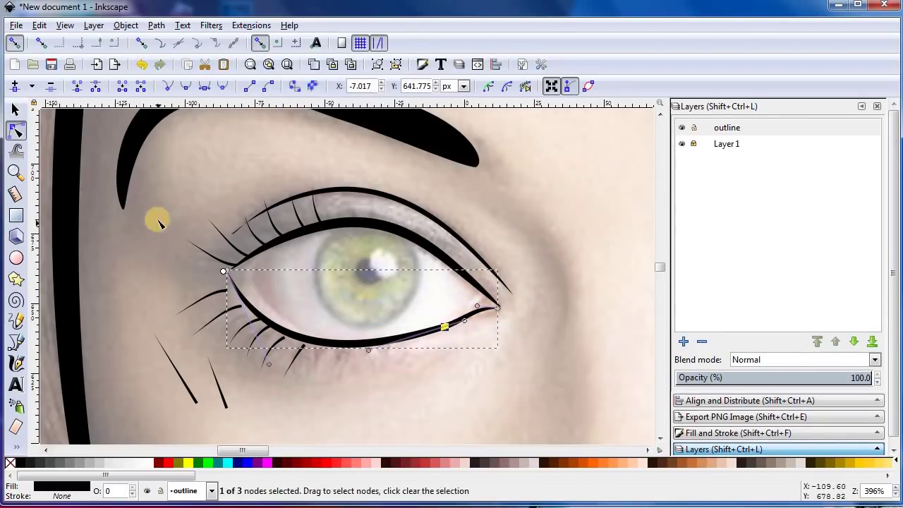
{"action": "left_click", "coordinate": [224, 86]}
{"action": "mouse_move", "coordinate": [390, 345]}
{"action": "left_mouse_down"}
{"action": "mouse_move", "coordinate": [375, 367]}
{"action": "mouse_move", "coordinate": [440, 374]}
{"action": "left_mouse_up"}
{"action": "left_click", "coordinate": [440, 378]}
{"action": "left_click", "coordinate": [288, 359]}
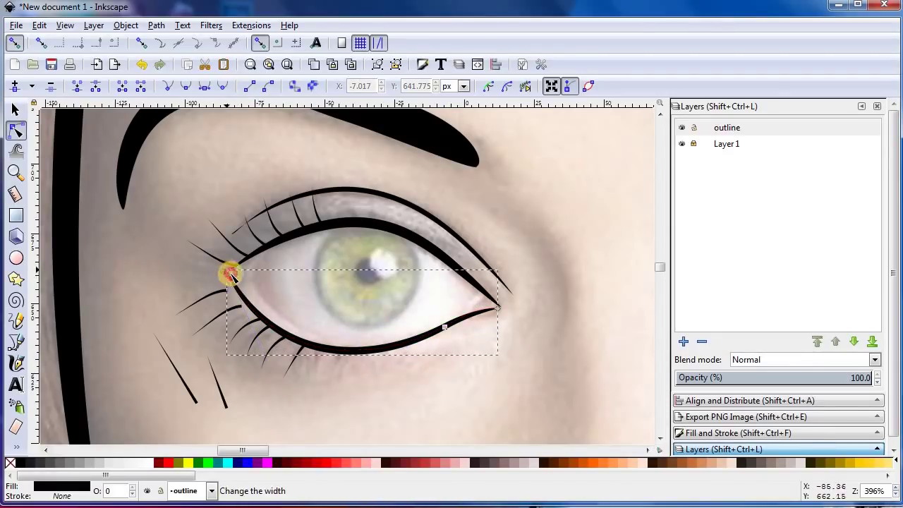
{"action": "left_click_drag", "start_coordinate": [229, 283], "coordinate": [226, 268]}
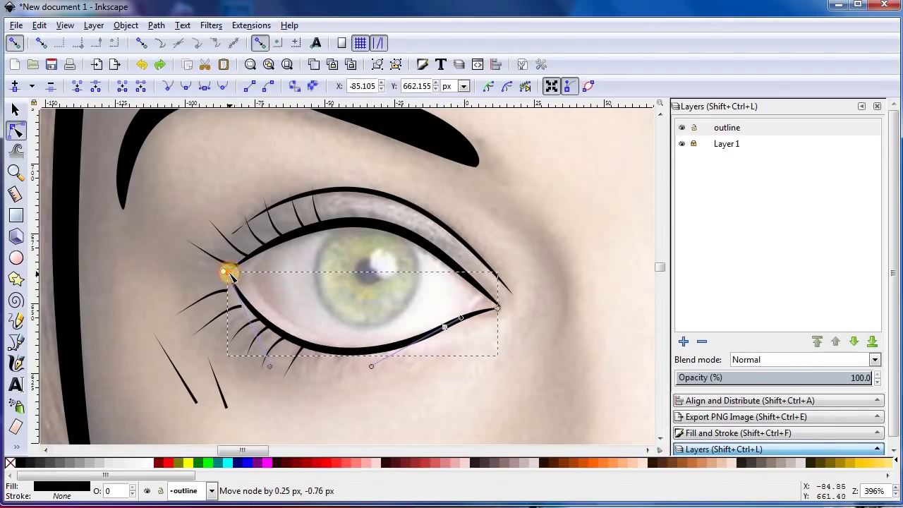
{"action": "left_click", "coordinate": [343, 405]}
{"action": "left_click", "coordinate": [186, 291]}
{"action": "key", "text": "s"}
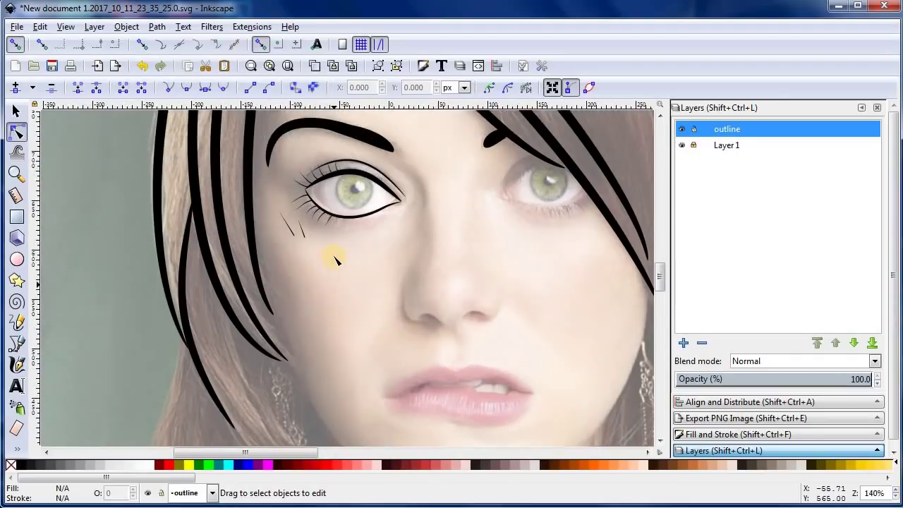
Step: Draw a curved crease stroke beside the left eye's inner corner
{"action": "scroll", "coordinate": [336, 145], "scroll_direction": "up", "scroll_amount": 1}
{"action": "left_click", "coordinate": [17, 343]}
{"action": "left_click", "coordinate": [423, 165]}
{"action": "double_click", "coordinate": [457, 245]}
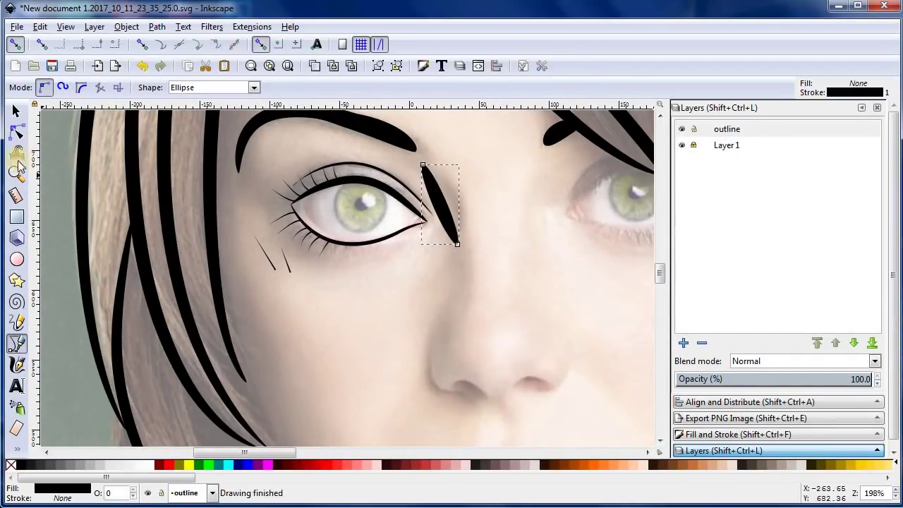
{"action": "left_click", "coordinate": [17, 131]}
{"action": "left_click_drag", "start_coordinate": [452, 202], "coordinate": [415, 179]}
{"action": "scroll", "coordinate": [429, 171], "scroll_direction": "up", "scroll_amount": 2}
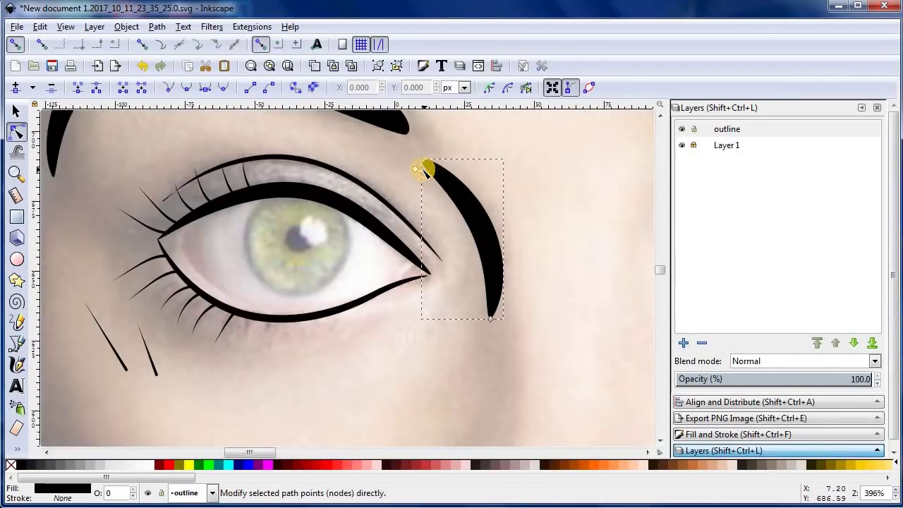
{"action": "key", "text": "Escape"}
{"action": "scroll", "coordinate": [504, 277], "scroll_direction": "down", "scroll_amount": 3}
{"action": "scroll", "coordinate": [504, 276], "scroll_direction": "up", "scroll_amount": 1}
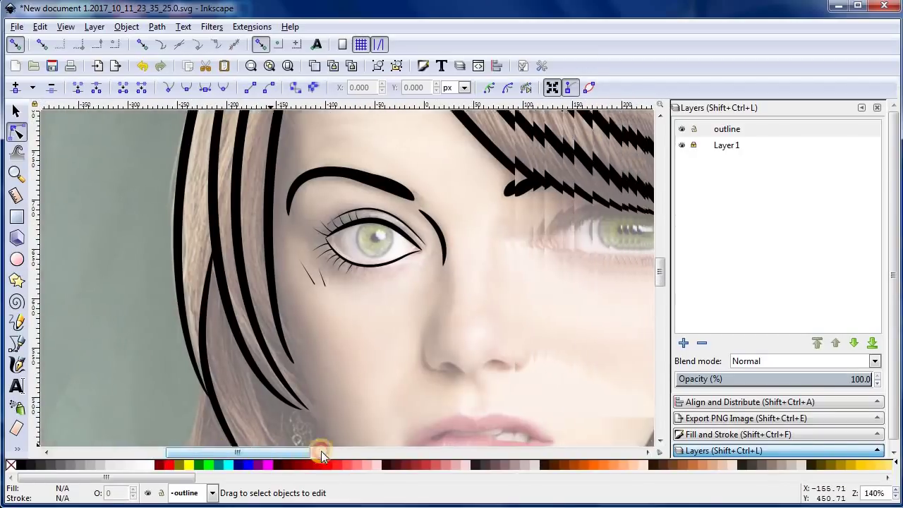
Step: Draw a stroke from the right eye's inner corner and curve it along the upper lid
{"action": "left_click", "coordinate": [15, 342]}
{"action": "left_click", "coordinate": [446, 212]}
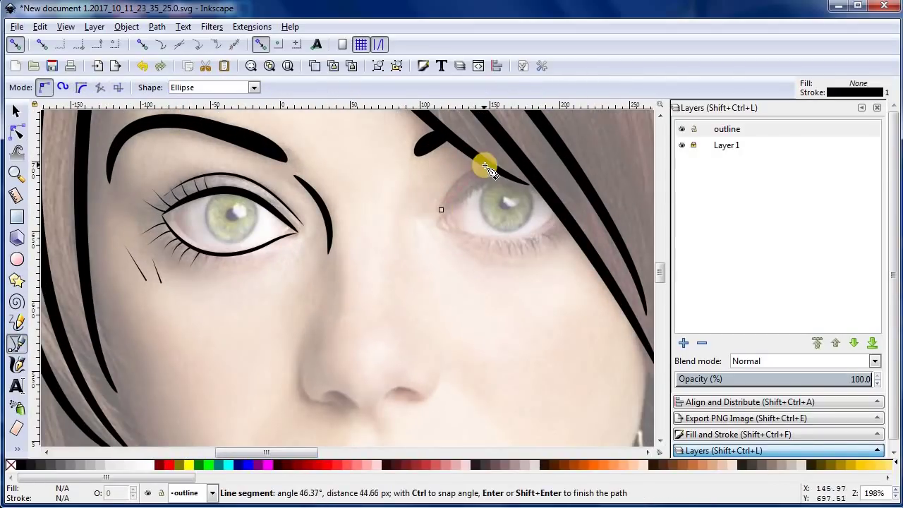
{"action": "left_click", "coordinate": [491, 168]}
{"action": "key", "text": "n"}
{"action": "scroll", "coordinate": [445, 199], "scroll_direction": "up", "scroll_amount": 1}
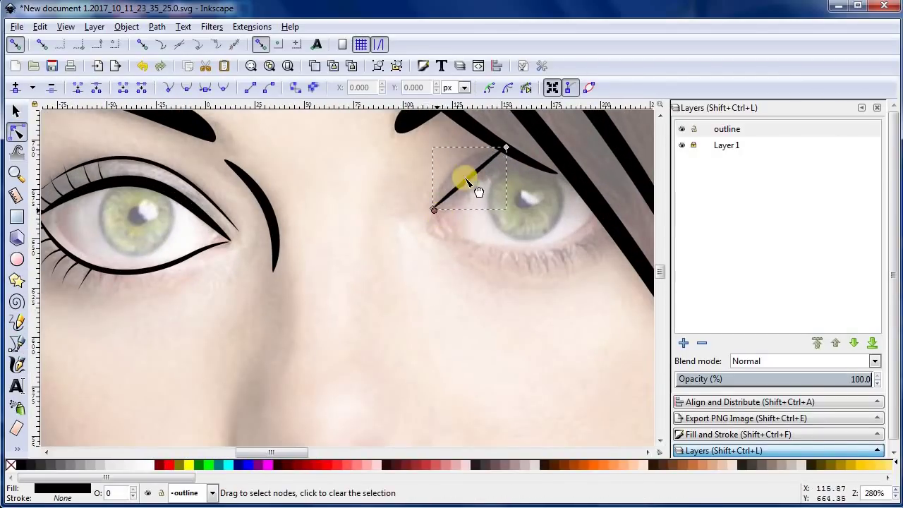
{"action": "left_click_drag", "start_coordinate": [463, 171], "coordinate": [452, 162]}
Step: Add a second thin crescent upper-lid stroke over the right eye, extending its outer end
{"action": "key", "text": "b"}
{"action": "left_click", "coordinate": [428, 226]}
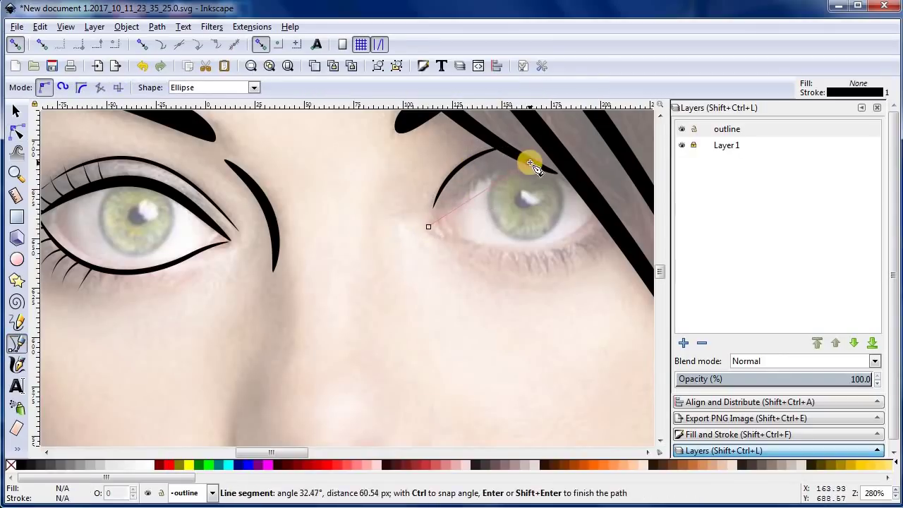
{"action": "double_click", "coordinate": [531, 163]}
{"action": "key", "text": "n"}
{"action": "mouse_move", "coordinate": [494, 195]}
{"action": "left_mouse_down"}
{"action": "mouse_move", "coordinate": [434, 231]}
{"action": "mouse_move", "coordinate": [438, 224]}
{"action": "left_mouse_up"}
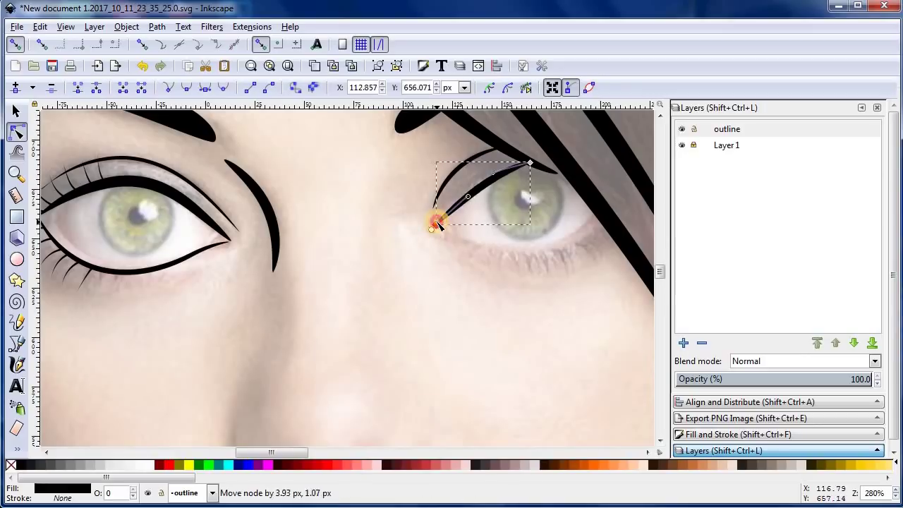
{"action": "mouse_move", "coordinate": [505, 176]}
{"action": "left_mouse_down"}
{"action": "mouse_move", "coordinate": [489, 177]}
{"action": "mouse_move", "coordinate": [497, 158]}
{"action": "left_mouse_up"}
{"action": "left_click", "coordinate": [453, 291]}
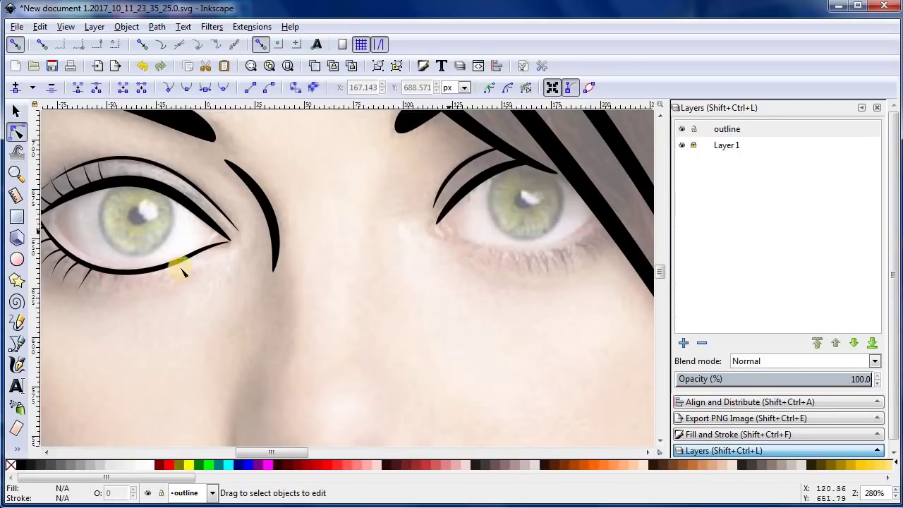
Step: Draw a line under the right eye and bend it into a deep lower-lid curve
{"action": "key", "text": "b"}
{"action": "left_click", "coordinate": [435, 233]}
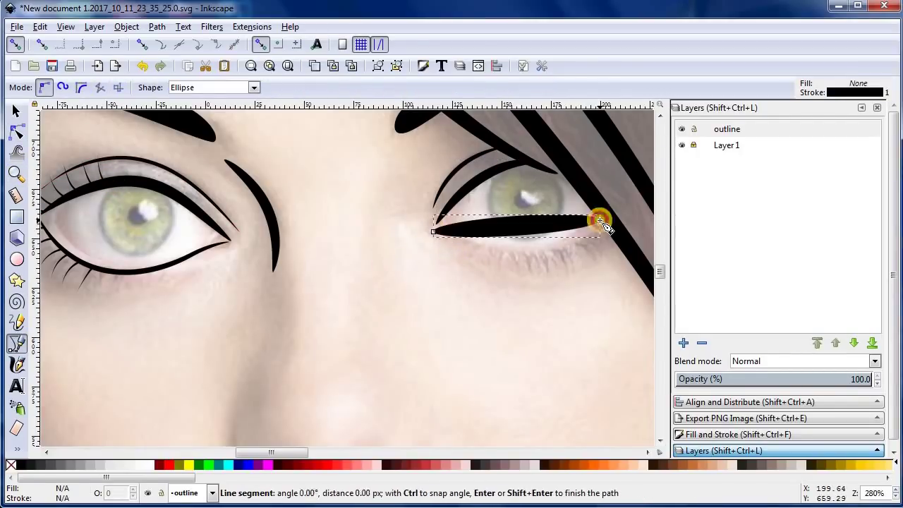
{"action": "double_click", "coordinate": [598, 220]}
{"action": "key", "text": "n"}
{"action": "left_click_drag", "start_coordinate": [503, 233], "coordinate": [564, 255]}
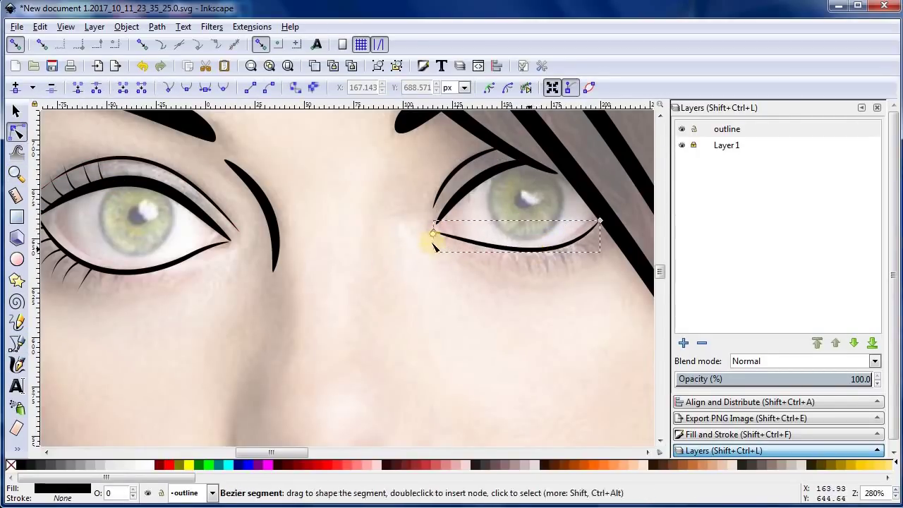
{"action": "left_click_drag", "start_coordinate": [433, 233], "coordinate": [437, 230]}
{"action": "left_click_drag", "start_coordinate": [501, 247], "coordinate": [501, 252]}
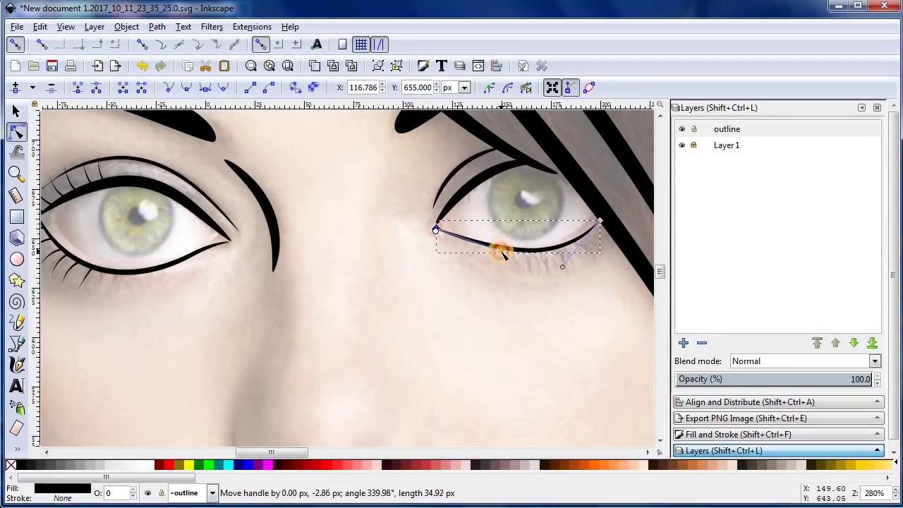
{"action": "left_click", "coordinate": [450, 270]}
Step: Move the lower lid's inner end node onto the upper lid's inner corner
{"action": "left_click", "coordinate": [445, 232]}
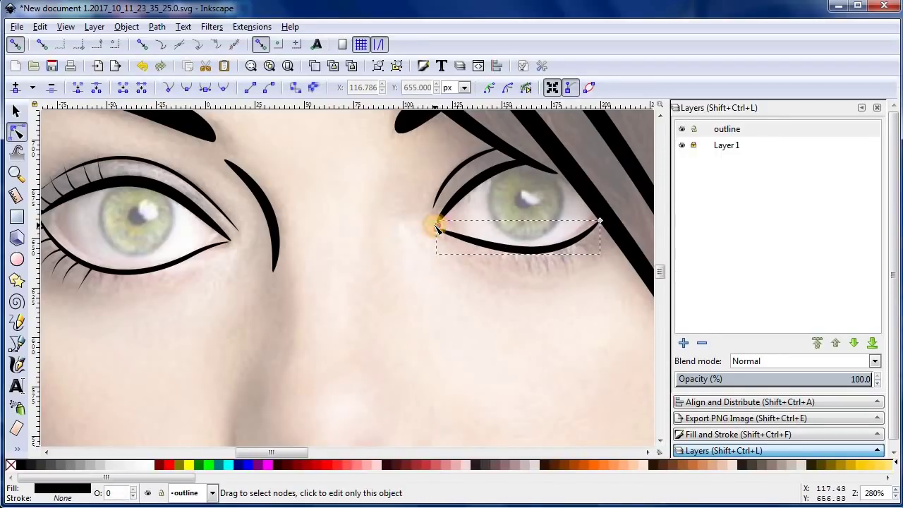
{"action": "scroll", "coordinate": [443, 248], "scroll_direction": "up", "scroll_amount": 2, "text": "ctrl"}
{"action": "left_click", "coordinate": [455, 232]}
{"action": "left_click", "coordinate": [423, 223]}
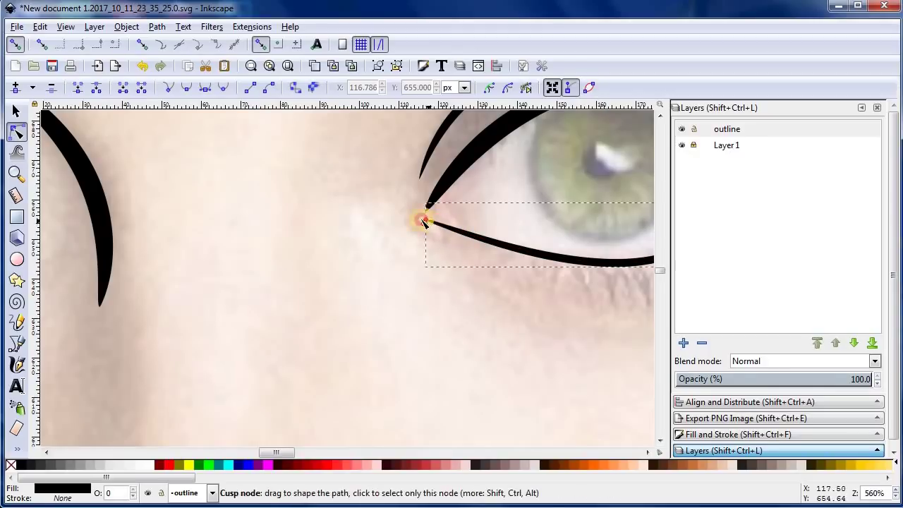
{"action": "left_click", "coordinate": [423, 223]}
{"action": "left_click_drag", "start_coordinate": [429, 210], "coordinate": [426, 210]}
{"action": "left_click", "coordinate": [421, 234]}
Step: Add a node near the lower lid's inner end to refine the curve
{"action": "scroll", "coordinate": [426, 237], "scroll_direction": "down", "scroll_amount": 2, "text": "ctrl"}
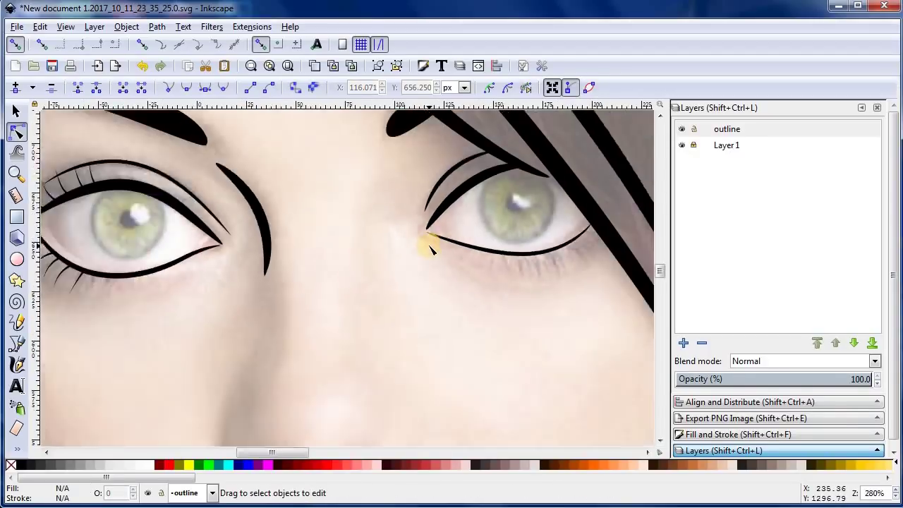
{"action": "scroll", "coordinate": [426, 238], "scroll_direction": "down", "scroll_amount": 1, "text": "ctrl"}
{"action": "scroll", "coordinate": [445, 244], "scroll_direction": "up", "scroll_amount": 3, "text": "ctrl"}
{"action": "left_click", "coordinate": [447, 359]}
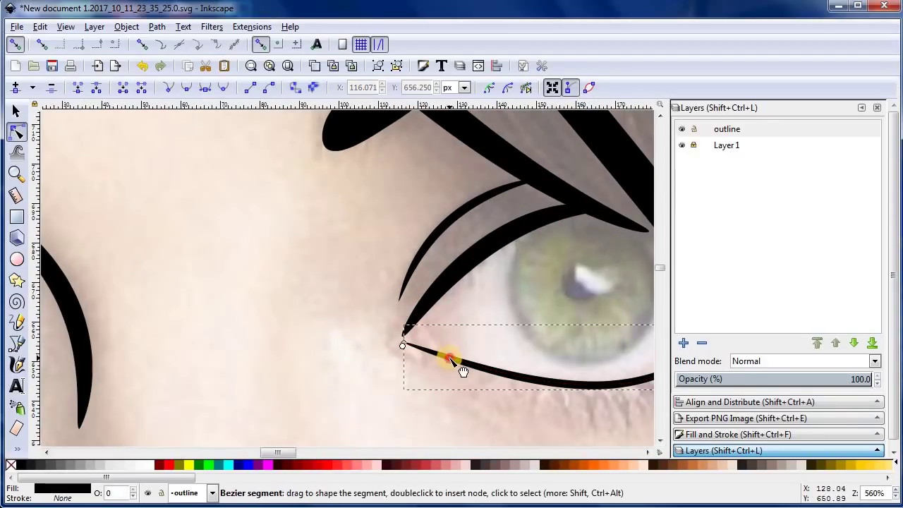
{"action": "left_click", "coordinate": [448, 359]}
{"action": "double_click", "coordinate": [439, 347]}
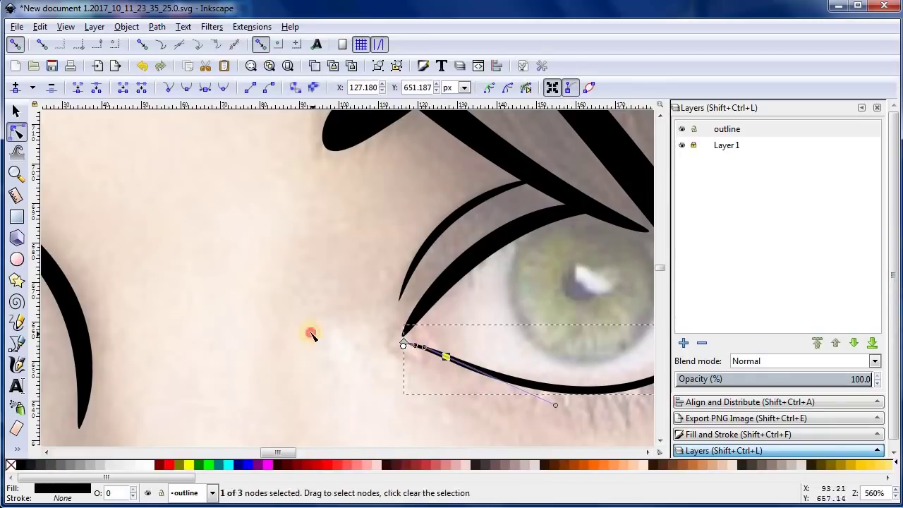
{"action": "left_click", "coordinate": [312, 332]}
{"action": "scroll", "coordinate": [308, 343], "scroll_direction": "down", "scroll_amount": 3, "text": "ctrl"}
{"action": "scroll", "coordinate": [307, 344], "scroll_direction": "down", "scroll_amount": 5}
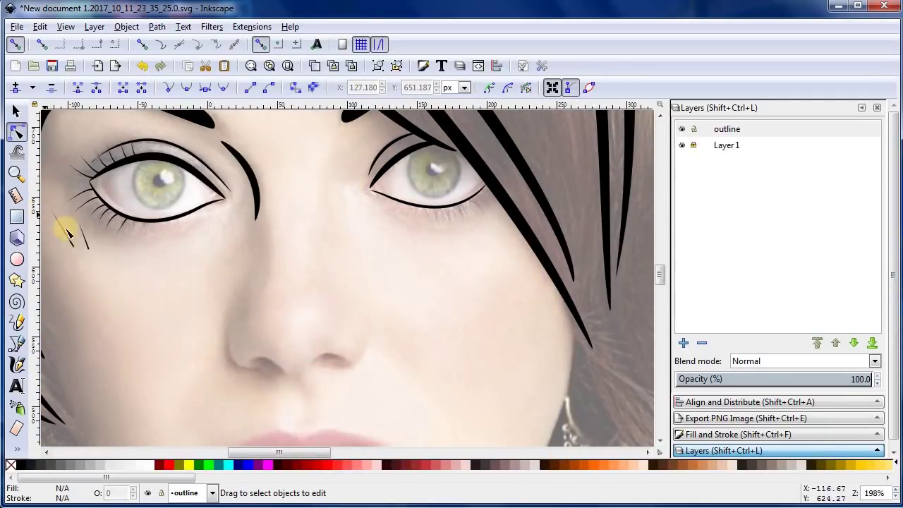
Step: Mirror the two small strokes beside the left eye horizontally and thicken one stroke's end
{"action": "left_click_drag", "start_coordinate": [96, 268], "coordinate": [86, 247]}
{"action": "key", "text": "s"}
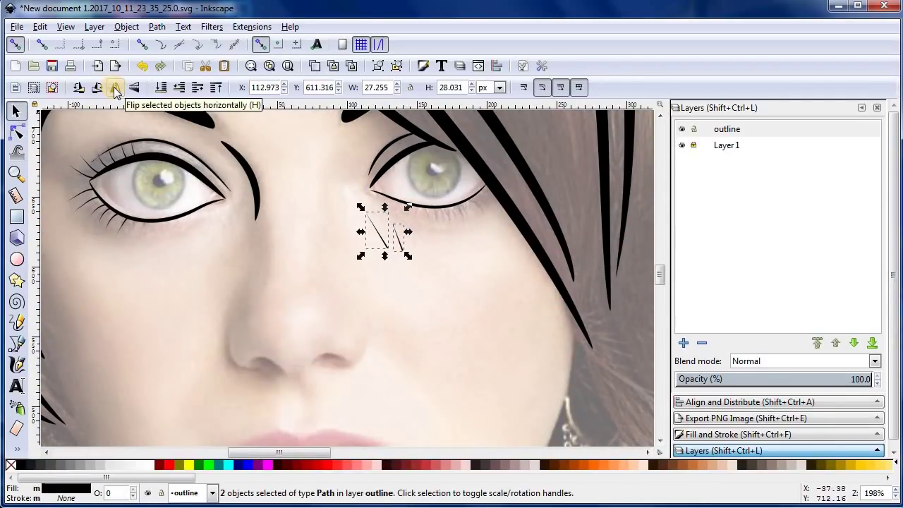
{"action": "scroll", "coordinate": [402, 247], "scroll_direction": "up", "scroll_amount": 2, "text": "ctrl"}
{"action": "left_click", "coordinate": [413, 251], "text": "shift"}
{"action": "left_click", "coordinate": [17, 132]}
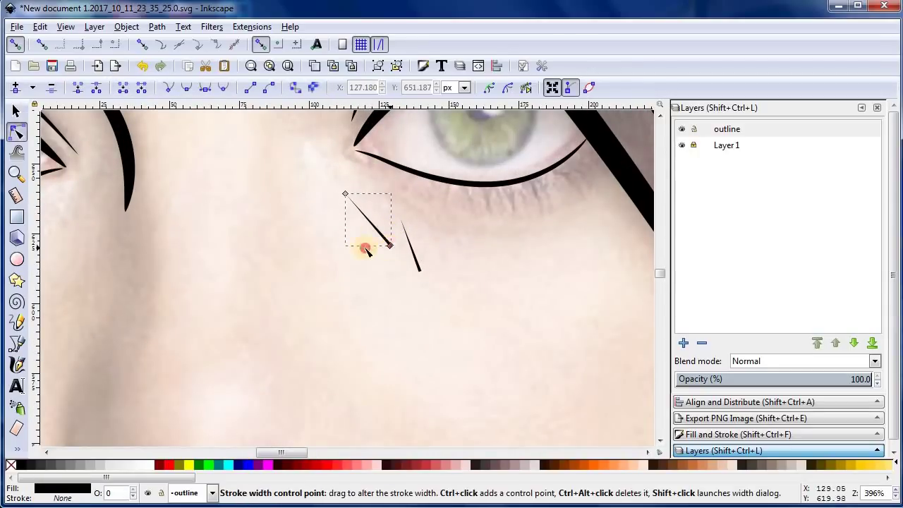
{"action": "left_click_drag", "start_coordinate": [364, 248], "coordinate": [385, 270]}
Step: Rotate the first mirrored stroke into lash orientation
{"action": "scroll", "coordinate": [493, 266], "scroll_direction": "up", "scroll_amount": 3}
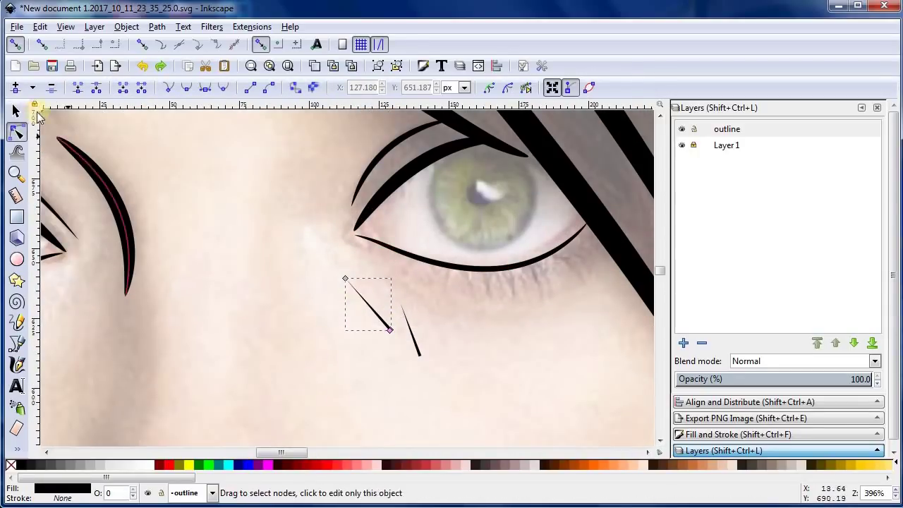
{"action": "key", "text": "s"}
{"action": "left_click", "coordinate": [393, 329]}
{"action": "mouse_move", "coordinate": [399, 330]}
{"action": "left_mouse_down"}
{"action": "mouse_move", "coordinate": [365, 339]}
{"action": "mouse_move", "coordinate": [444, 133]}
{"action": "left_mouse_up"}
{"action": "key", "text": "n"}
{"action": "left_click", "coordinate": [17, 111]}
{"action": "left_click", "coordinate": [369, 270]}
Step: Place the other stroke on the right eye's upper lid and rotate it to fit
{"action": "scroll", "coordinate": [443, 134], "scroll_direction": "up", "scroll_amount": 2}
{"action": "left_click", "coordinate": [441, 189]}
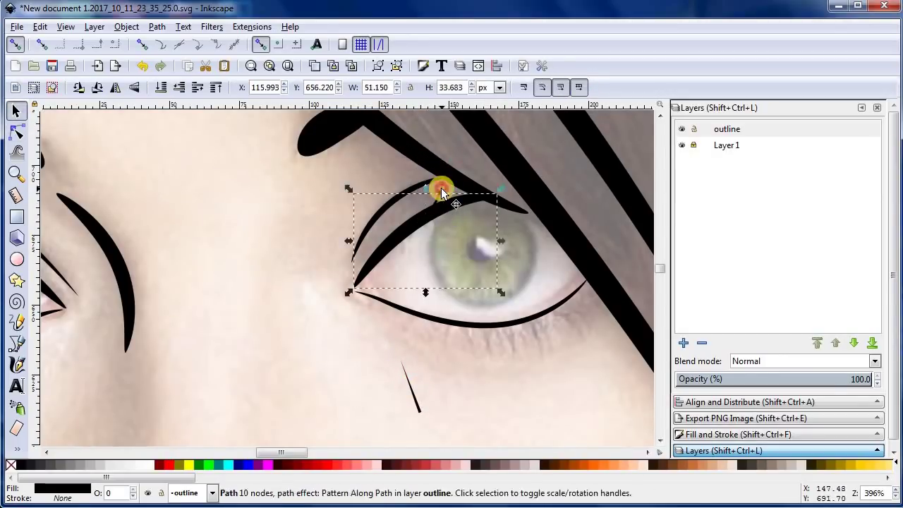
{"action": "left_click", "coordinate": [440, 189]}
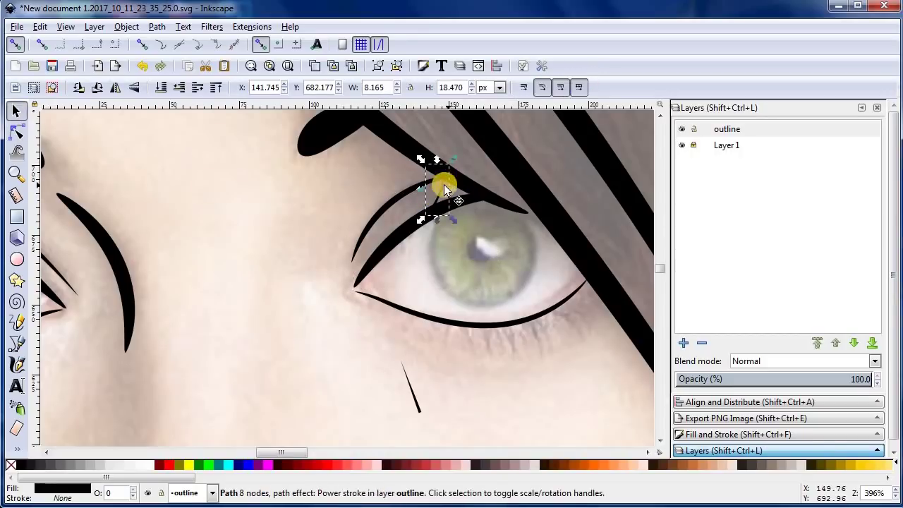
{"action": "left_click", "coordinate": [441, 185]}
{"action": "left_click_drag", "start_coordinate": [452, 219], "coordinate": [448, 196]}
{"action": "left_click", "coordinate": [416, 215]}
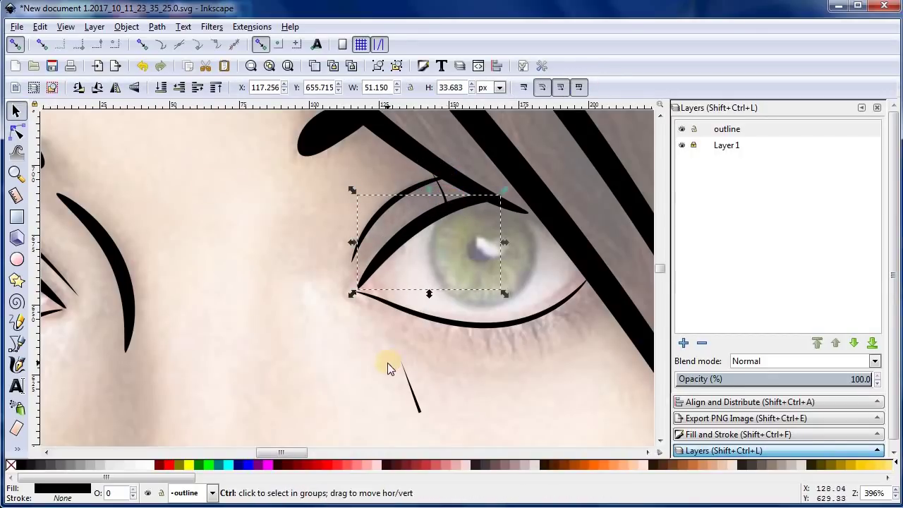
{"action": "left_click", "coordinate": [443, 192]}
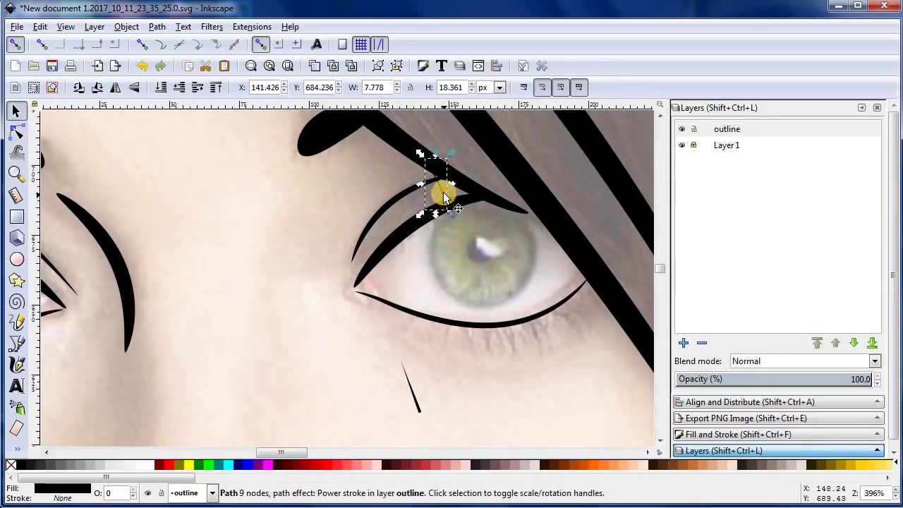
Step: Copy and paste the lash stroke to add another lash
{"action": "right_click", "coordinate": [443, 196]}
{"action": "left_click", "coordinate": [470, 248]}
{"action": "key", "text": "ctrl+v"}
{"action": "left_click", "coordinate": [485, 381]}
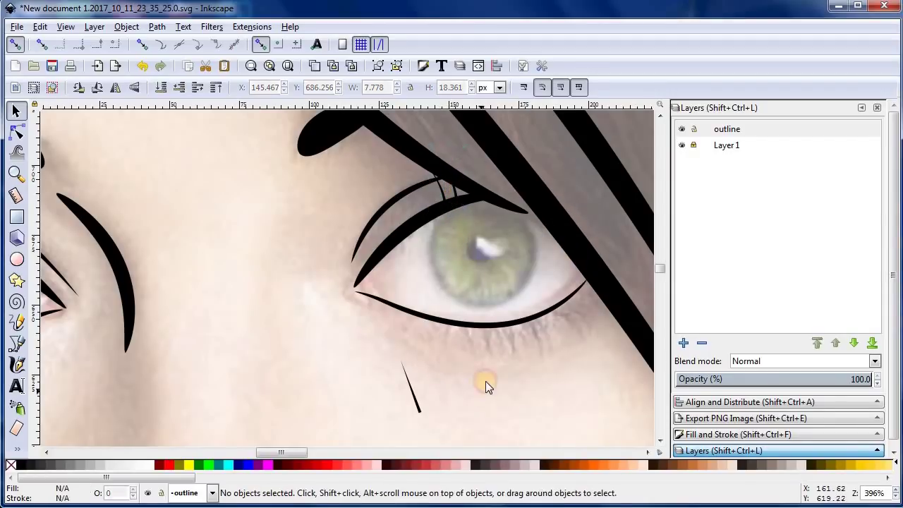
{"action": "scroll", "coordinate": [485, 381], "scroll_direction": "down", "scroll_amount": 1}
{"action": "scroll", "coordinate": [473, 353], "scroll_direction": "down", "scroll_amount": 2}
{"action": "left_click", "coordinate": [412, 309]}
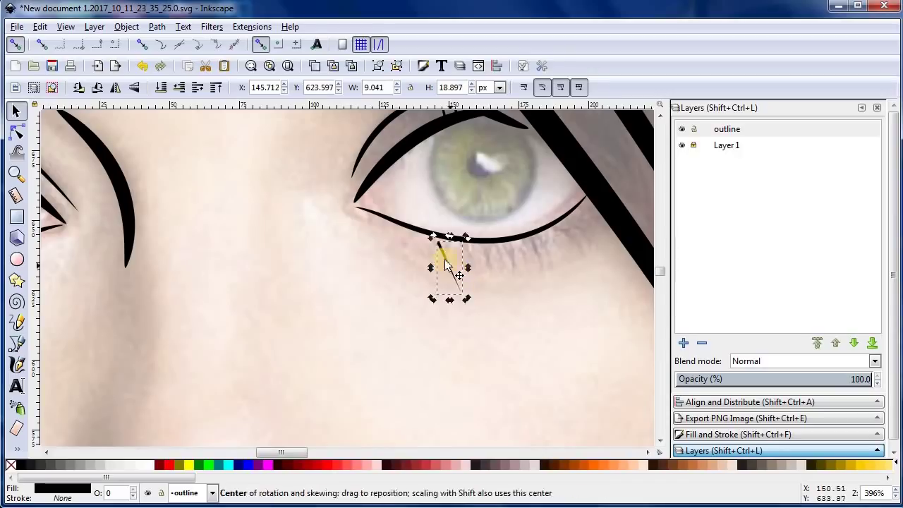
Step: Adjust the lower end node of the small lash below the eye
{"action": "key", "text": "n"}
{"action": "left_click_drag", "start_coordinate": [563, 266], "coordinate": [569, 273]}
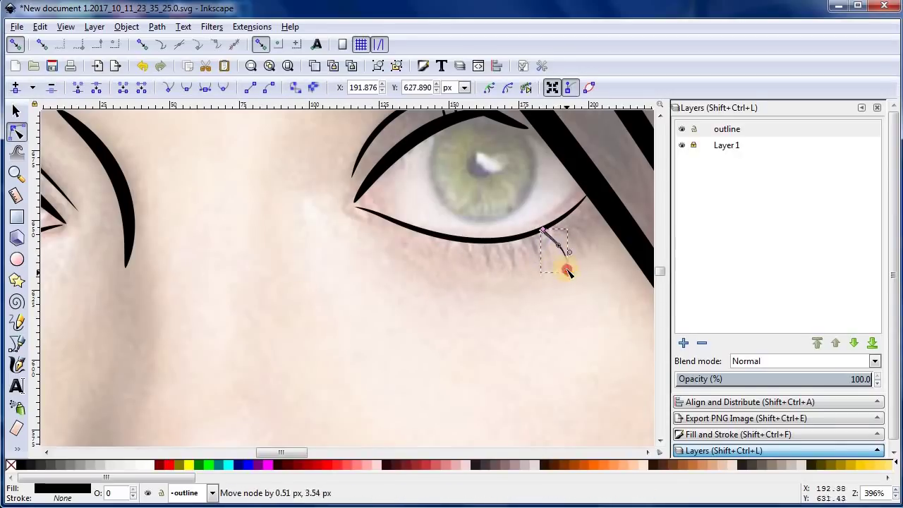
{"action": "left_click", "coordinate": [568, 297]}
{"action": "left_click", "coordinate": [16, 111]}
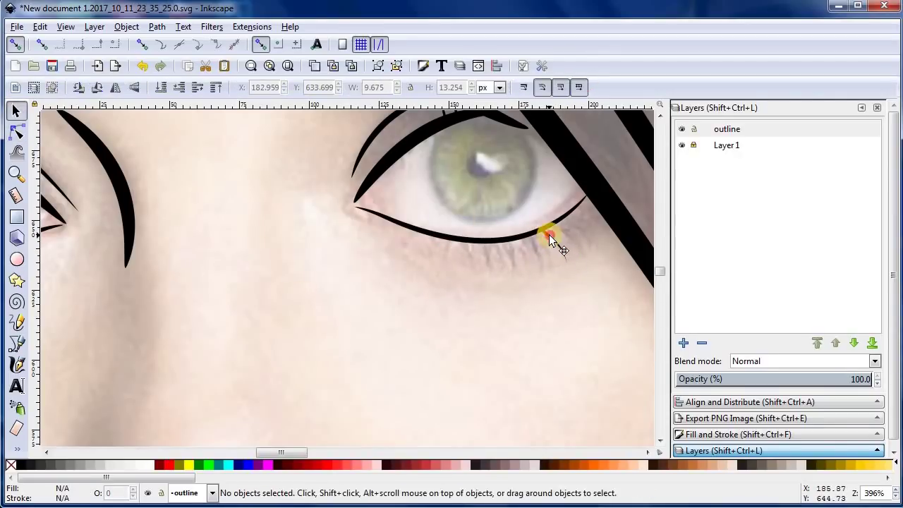
{"action": "right_click", "coordinate": [548, 238]}
{"action": "left_click", "coordinate": [585, 329]}
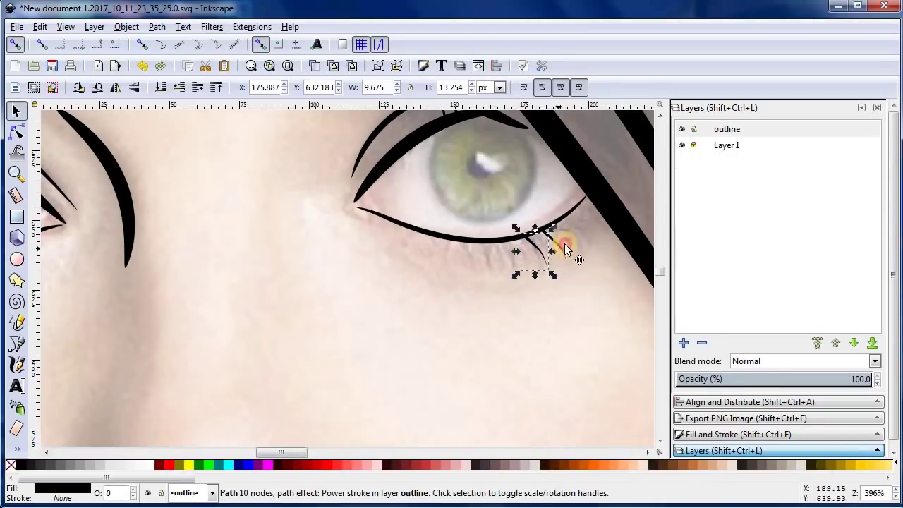
Step: Duplicate the lash, move the copy along the lower lid and shrink it slightly
{"action": "right_click", "coordinate": [562, 243]}
{"action": "left_click", "coordinate": [586, 336]}
{"action": "left_click", "coordinate": [573, 243]}
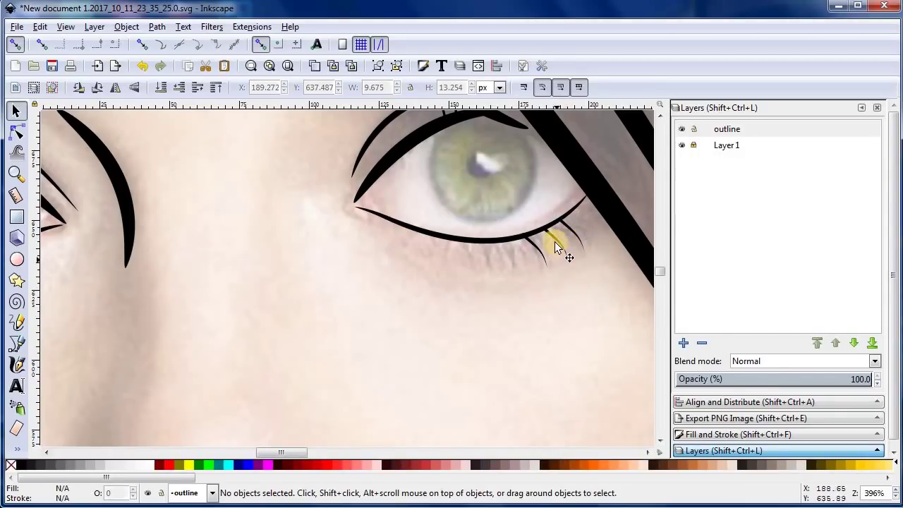
{"action": "mouse_move", "coordinate": [566, 252]}
{"action": "left_mouse_down"}
{"action": "mouse_move", "coordinate": [534, 256]}
{"action": "mouse_move", "coordinate": [523, 270]}
{"action": "left_mouse_up"}
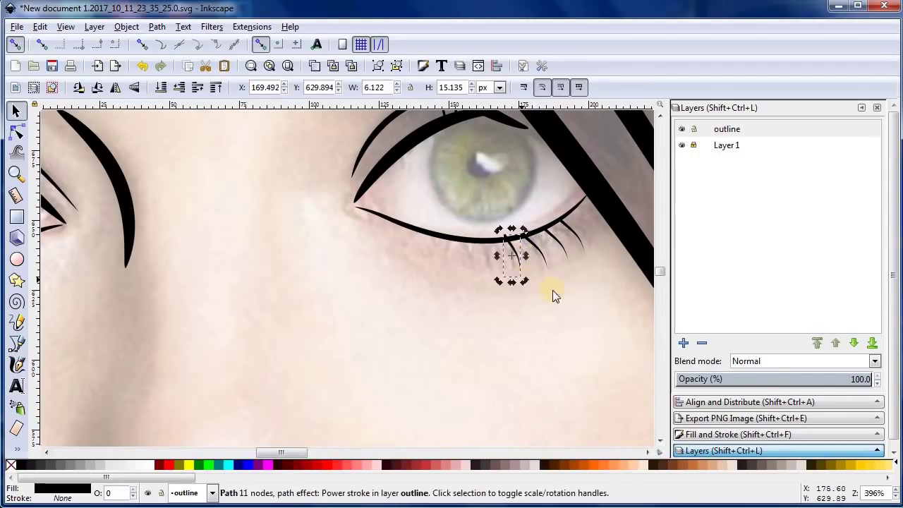
{"action": "left_click_drag", "start_coordinate": [497, 229], "coordinate": [492, 249]}
{"action": "left_click", "coordinate": [566, 290]}
{"action": "right_click", "coordinate": [518, 251]}
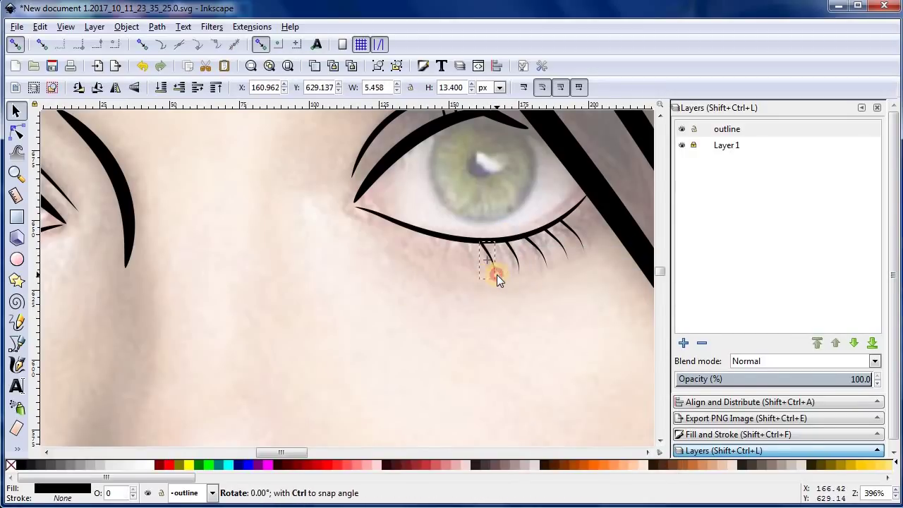
Step: Bend the copied lash into a tighter curve
{"action": "double_click", "coordinate": [497, 274]}
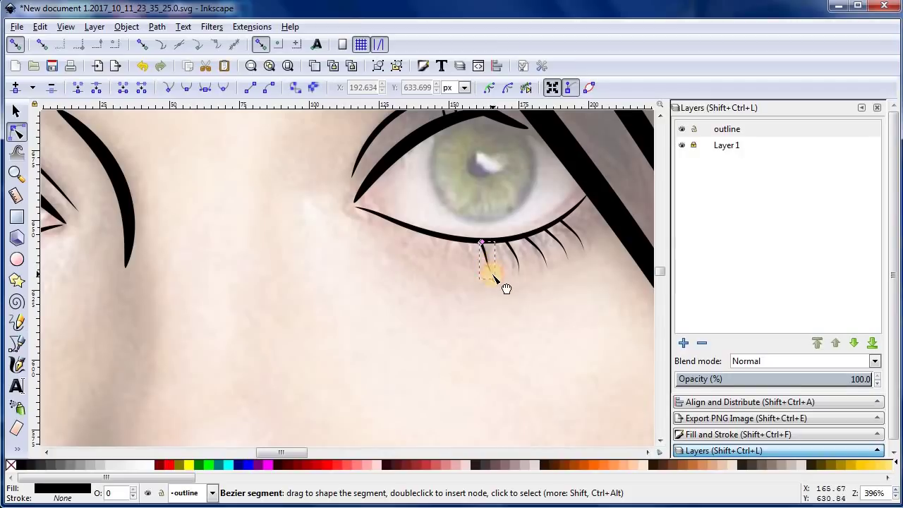
{"action": "left_click_drag", "start_coordinate": [506, 288], "coordinate": [507, 262]}
{"action": "left_click", "coordinate": [515, 295]}
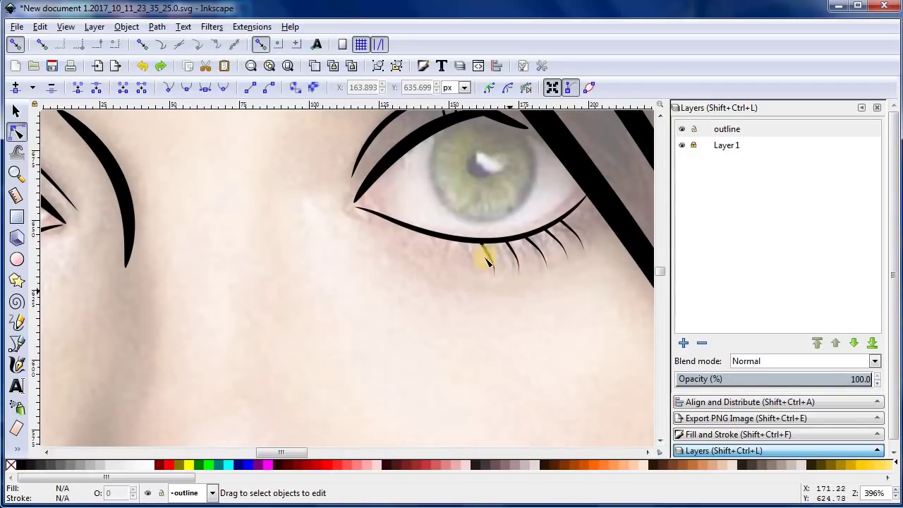
{"action": "left_click", "coordinate": [17, 111]}
{"action": "left_click", "coordinate": [479, 289]}
Step: Add another lash stroke and move its end node down-left to join the row
{"action": "left_click", "coordinate": [17, 342]}
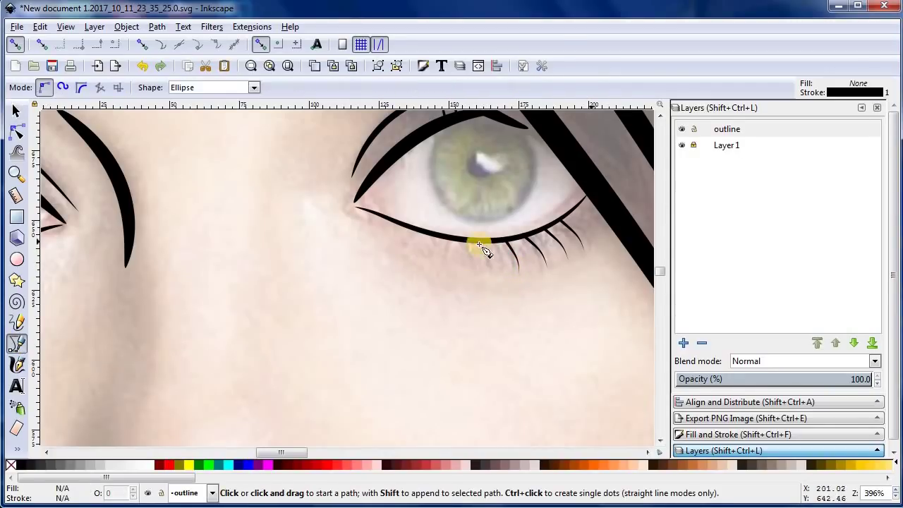
{"action": "left_click", "coordinate": [16, 113]}
{"action": "scroll", "coordinate": [460, 180], "scroll_direction": "up", "scroll_amount": 1}
{"action": "left_click", "coordinate": [452, 127]}
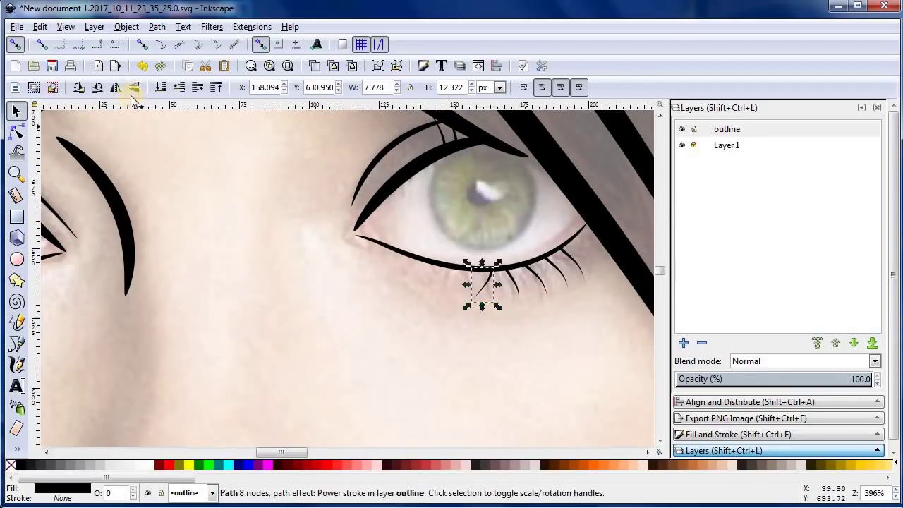
{"action": "double_click", "coordinate": [469, 269]}
{"action": "mouse_move", "coordinate": [487, 302]}
{"action": "left_mouse_down"}
{"action": "mouse_move", "coordinate": [457, 310]}
{"action": "mouse_move", "coordinate": [480, 312]}
{"action": "left_mouse_up"}
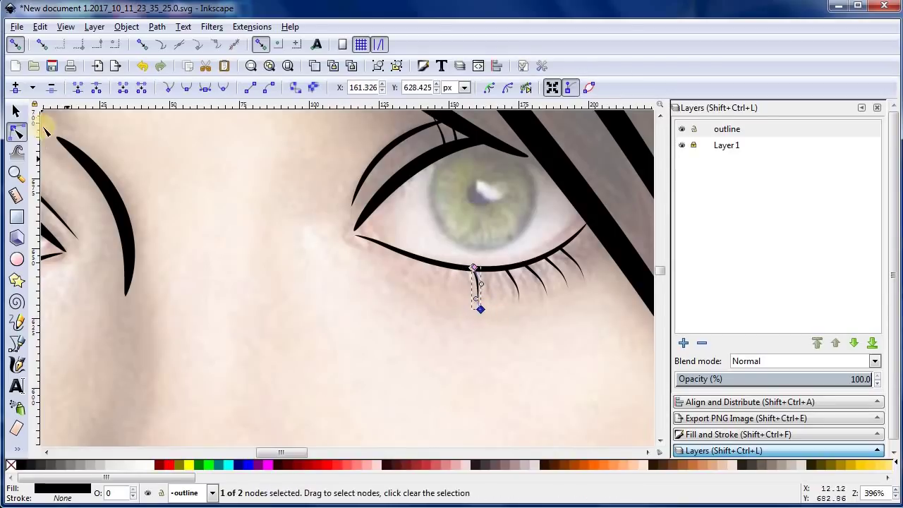
Step: Draw a curved stroke down the left side of the nose to the nostril
{"action": "left_click", "coordinate": [235, 298]}
{"action": "left_click", "coordinate": [272, 383]}
{"action": "key", "text": "Return"}
{"action": "key", "text": "n"}
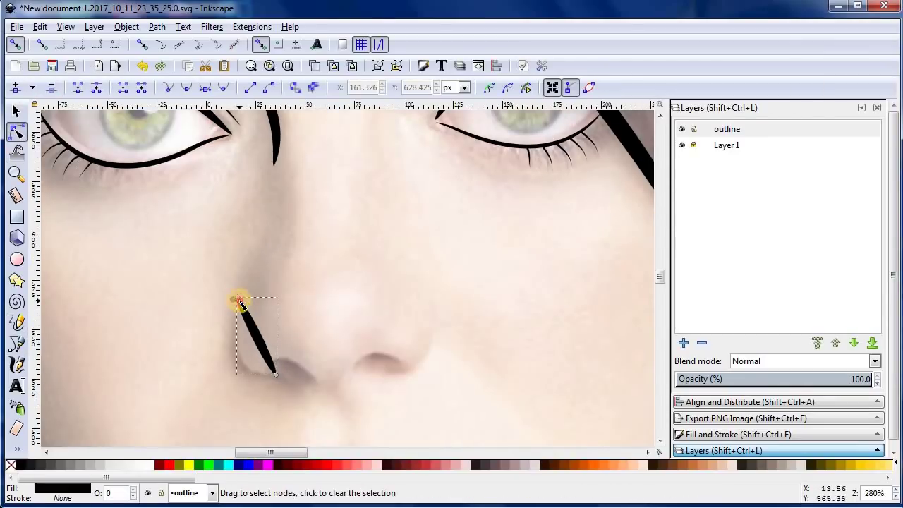
{"action": "mouse_move", "coordinate": [258, 369]}
{"action": "left_mouse_down"}
{"action": "mouse_move", "coordinate": [261, 343]}
{"action": "mouse_move", "coordinate": [242, 317]}
{"action": "left_mouse_up"}
{"action": "left_click", "coordinate": [317, 333]}
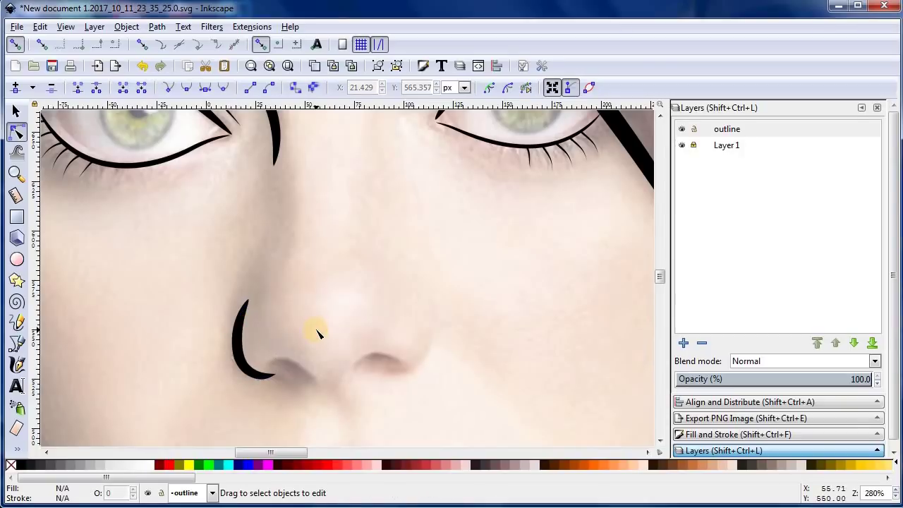
Step: Draw an upward-arched stroke under the left nostril
{"action": "left_click", "coordinate": [17, 344]}
{"action": "left_click", "coordinate": [262, 367]}
{"action": "left_click", "coordinate": [312, 379]}
{"action": "key", "text": "Return"}
{"action": "key", "text": "n"}
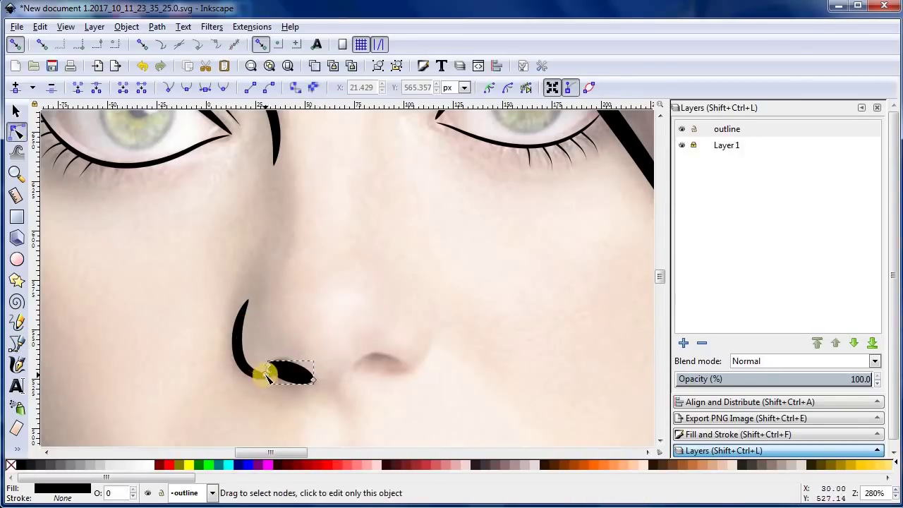
{"action": "left_click", "coordinate": [289, 364]}
{"action": "left_click_drag", "start_coordinate": [295, 367], "coordinate": [291, 357]}
{"action": "left_click", "coordinate": [354, 384]}
Step: Draw an upward-arched stroke under the right nostril
{"action": "left_click", "coordinate": [17, 344]}
{"action": "left_click", "coordinate": [355, 367]}
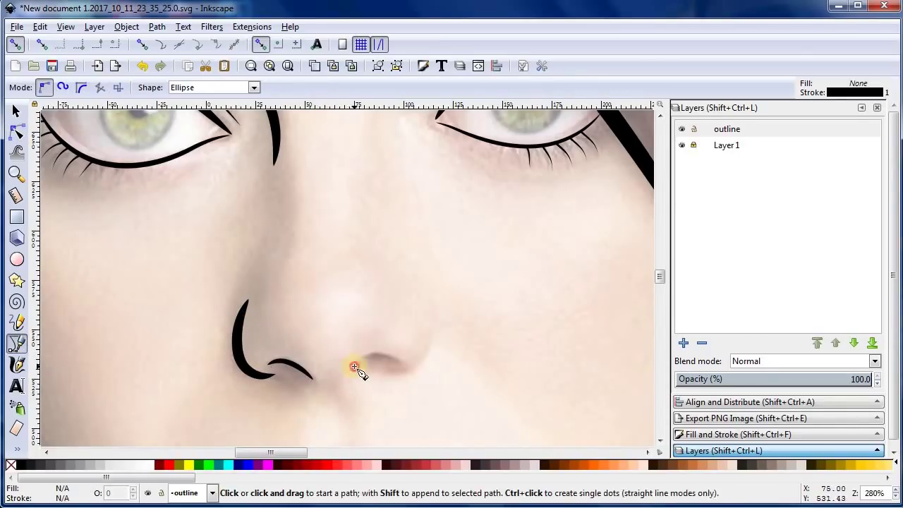
{"action": "left_click", "coordinate": [406, 366]}
{"action": "key", "text": "Return"}
{"action": "key", "text": "n"}
{"action": "mouse_move", "coordinate": [379, 367]}
{"action": "left_mouse_down"}
{"action": "mouse_move", "coordinate": [379, 355]}
{"action": "mouse_move", "coordinate": [398, 365]}
{"action": "left_mouse_up"}
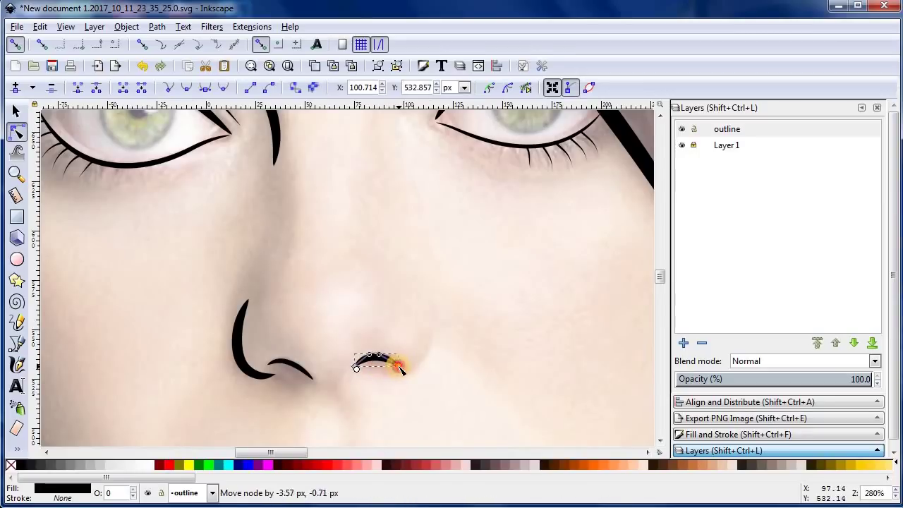
{"action": "left_click", "coordinate": [403, 382]}
{"action": "scroll", "coordinate": [332, 402], "scroll_direction": "down", "scroll_amount": 1}
{"action": "key", "text": "s"}
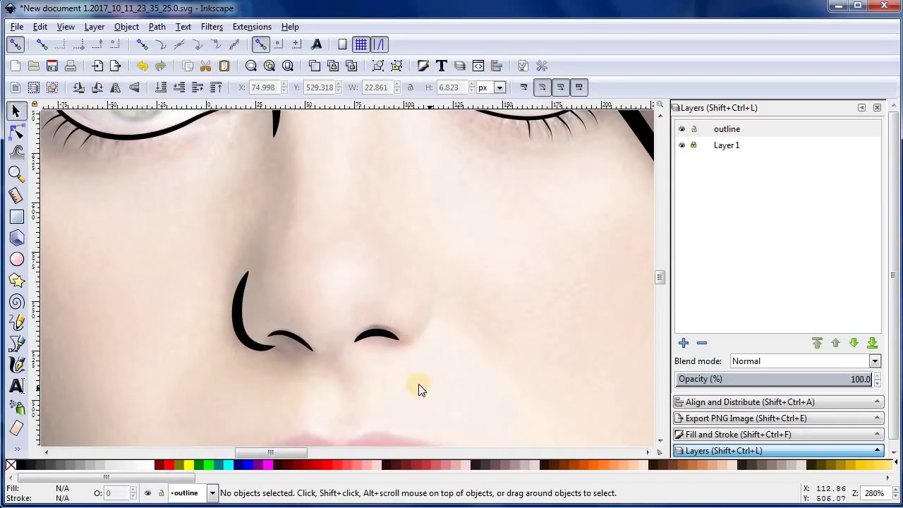
Step: Draw and curve the right nostril wing stroke
{"action": "left_click", "coordinate": [15, 322]}
{"action": "left_click", "coordinate": [399, 347]}
{"action": "left_click", "coordinate": [425, 299]}
{"action": "key", "text": "n"}
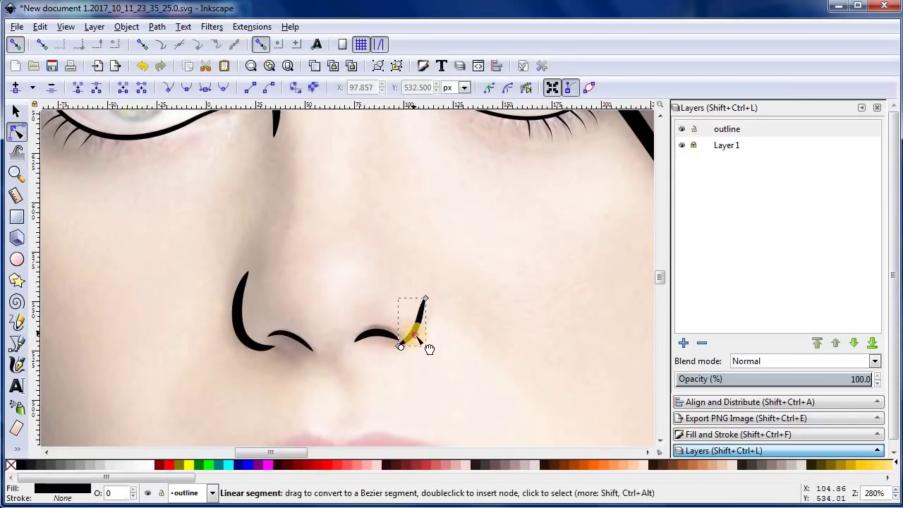
{"action": "mouse_move", "coordinate": [423, 325]}
{"action": "left_mouse_down"}
{"action": "mouse_move", "coordinate": [438, 331]}
{"action": "mouse_move", "coordinate": [437, 343]}
{"action": "left_mouse_up"}
{"action": "left_click", "coordinate": [403, 372]}
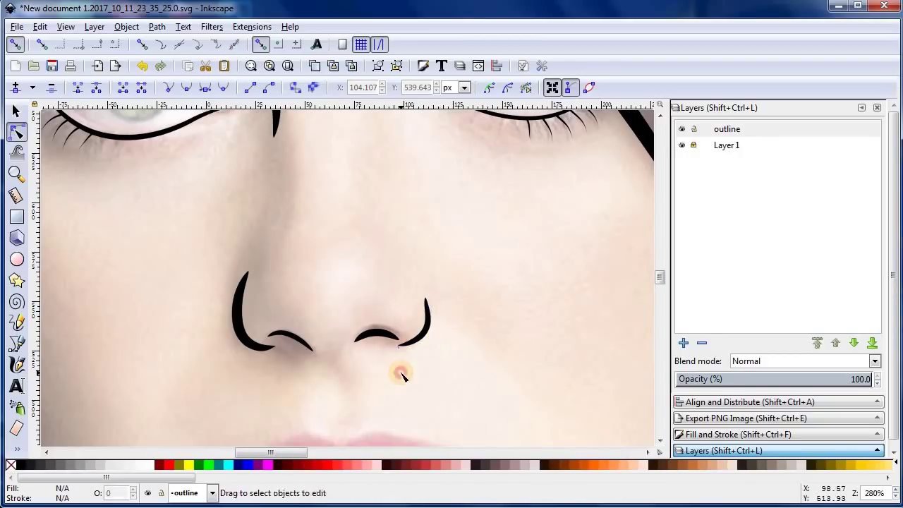
{"action": "scroll", "coordinate": [404, 374], "scroll_direction": "down", "scroll_amount": 2}
Step: Extend the left nostril curve toward the centre and refine its wave
{"action": "left_click", "coordinate": [264, 302]}
{"action": "mouse_move", "coordinate": [304, 297]}
{"action": "left_mouse_down"}
{"action": "mouse_move", "coordinate": [338, 297]}
{"action": "mouse_move", "coordinate": [297, 283]}
{"action": "mouse_move", "coordinate": [305, 292]}
{"action": "left_mouse_up"}
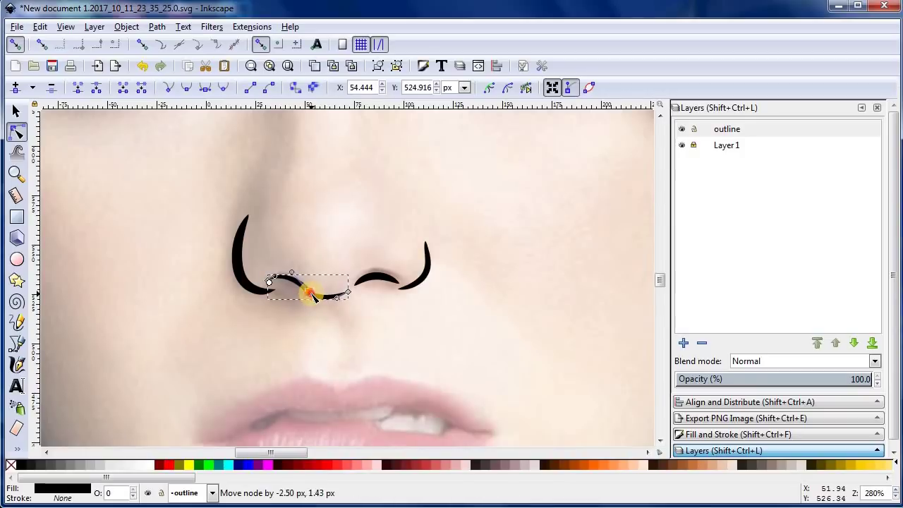
{"action": "left_click", "coordinate": [358, 316]}
{"action": "left_click", "coordinate": [303, 291]}
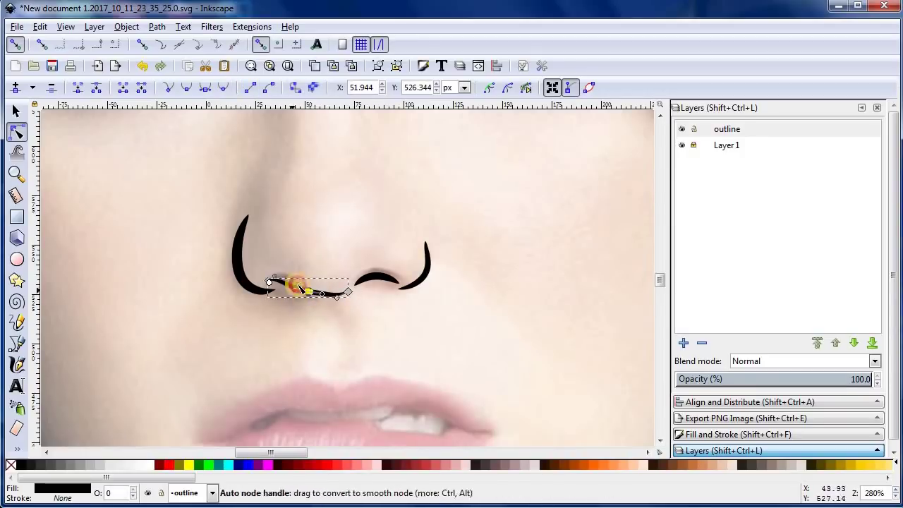
{"action": "left_click_drag", "start_coordinate": [296, 282], "coordinate": [297, 283]}
{"action": "left_click", "coordinate": [346, 316]}
{"action": "left_click", "coordinate": [302, 282]}
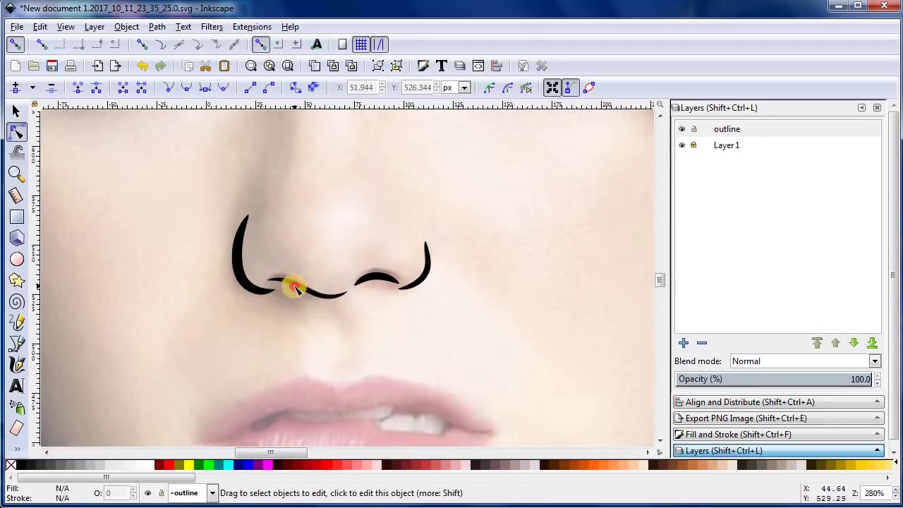
{"action": "left_click_drag", "start_coordinate": [350, 294], "coordinate": [343, 295]}
Step: Reshape the right nostril arch's curve
{"action": "left_click", "coordinate": [373, 282]}
{"action": "scroll", "coordinate": [373, 282], "scroll_direction": "up", "scroll_amount": 1}
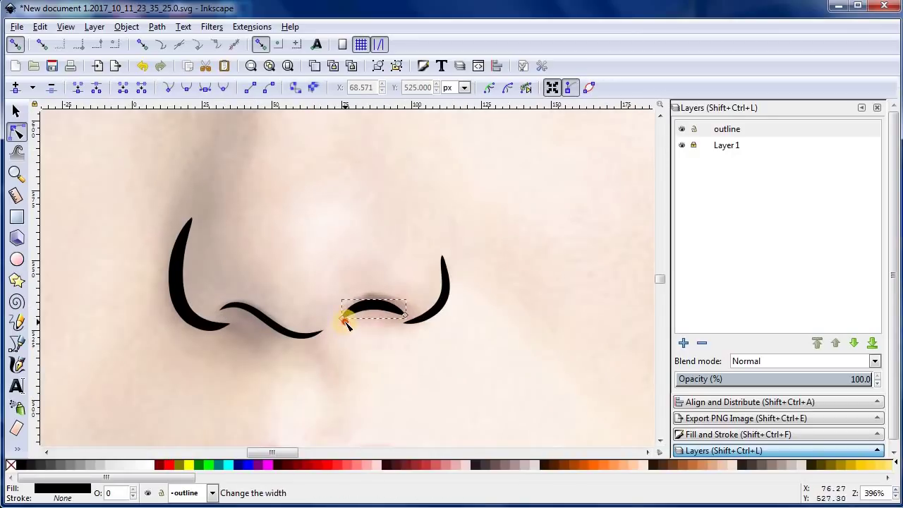
{"action": "left_click", "coordinate": [374, 299]}
{"action": "left_click_drag", "start_coordinate": [381, 321], "coordinate": [403, 307]}
{"action": "left_click", "coordinate": [414, 357]}
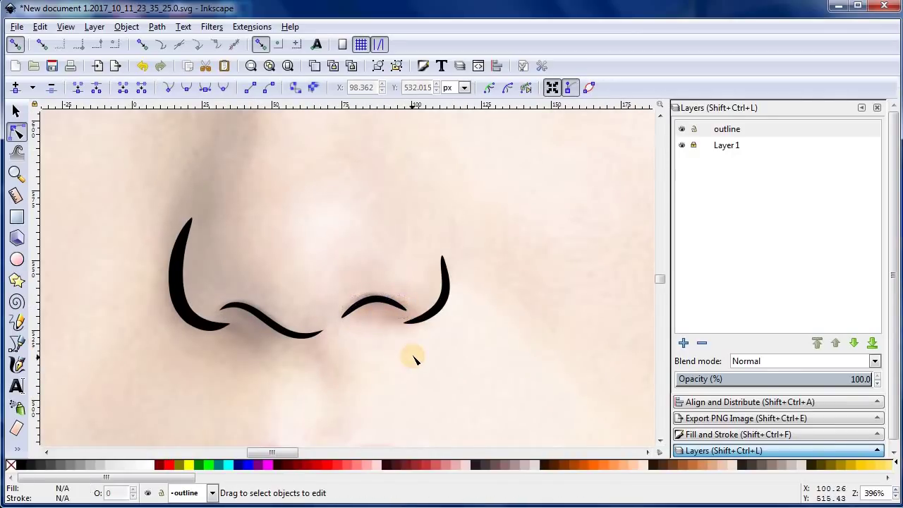
{"action": "scroll", "coordinate": [414, 357], "scroll_direction": "down", "scroll_amount": 3}
Step: Draw the upper lip's left segment from the mouth corner and curve it
{"action": "scroll", "coordinate": [413, 357], "scroll_direction": "down", "scroll_amount": 2}
{"action": "left_click", "coordinate": [17, 343]}
{"action": "left_click", "coordinate": [117, 336]}
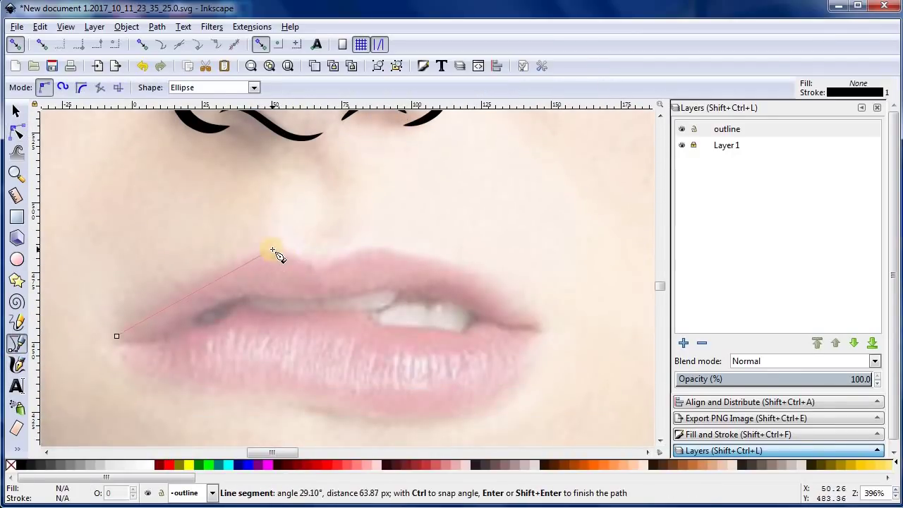
{"action": "double_click", "coordinate": [276, 252]}
{"action": "key", "text": "n"}
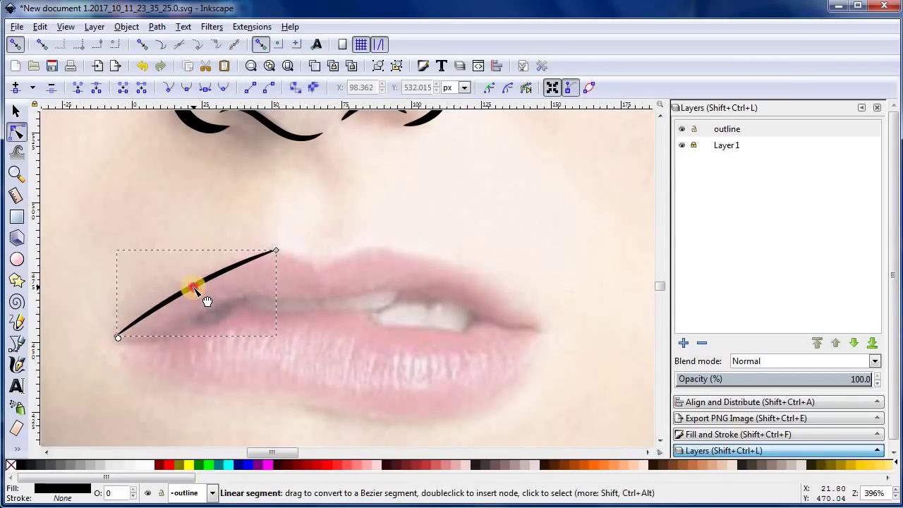
{"action": "left_click_drag", "start_coordinate": [195, 295], "coordinate": [184, 281]}
Step: Extend the upper lip through the central dip and right peak to the right corner
{"action": "left_click", "coordinate": [17, 343]}
{"action": "left_click", "coordinate": [276, 250]}
{"action": "double_click", "coordinate": [363, 249]}
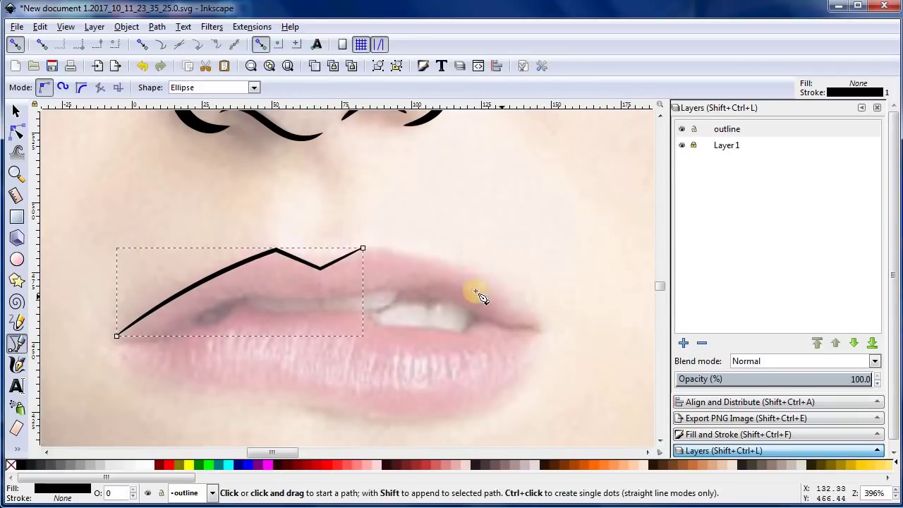
{"action": "double_click", "coordinate": [545, 332]}
{"action": "key", "text": "n"}
{"action": "left_click_drag", "start_coordinate": [459, 292], "coordinate": [458, 274]}
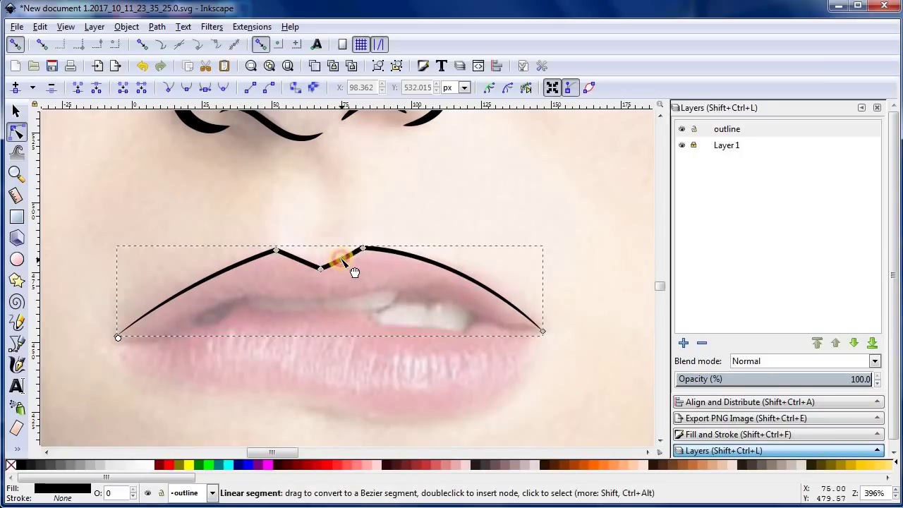
Step: Make the upper lip's left segment and peak nodes smooth, then check the central dip
{"action": "left_click", "coordinate": [231, 268]}
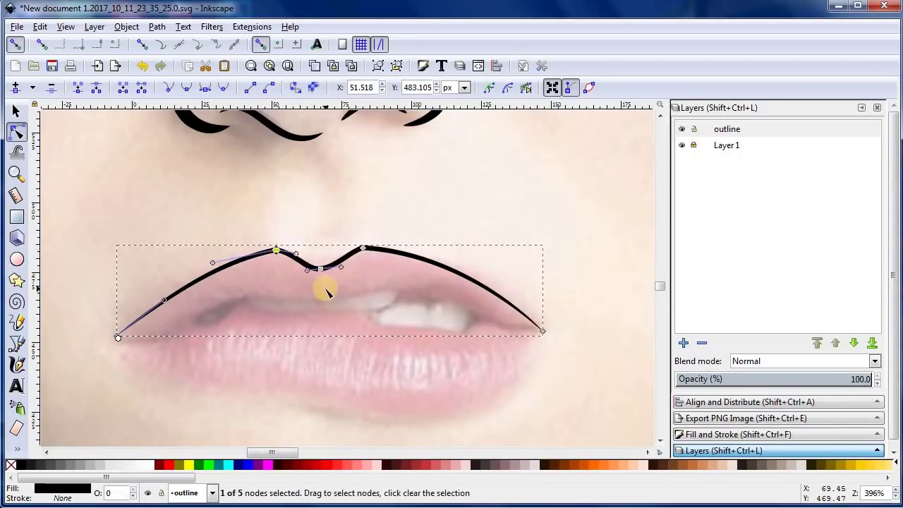
{"action": "left_click", "coordinate": [361, 249], "text": "shift"}
{"action": "key", "text": "shift+s"}
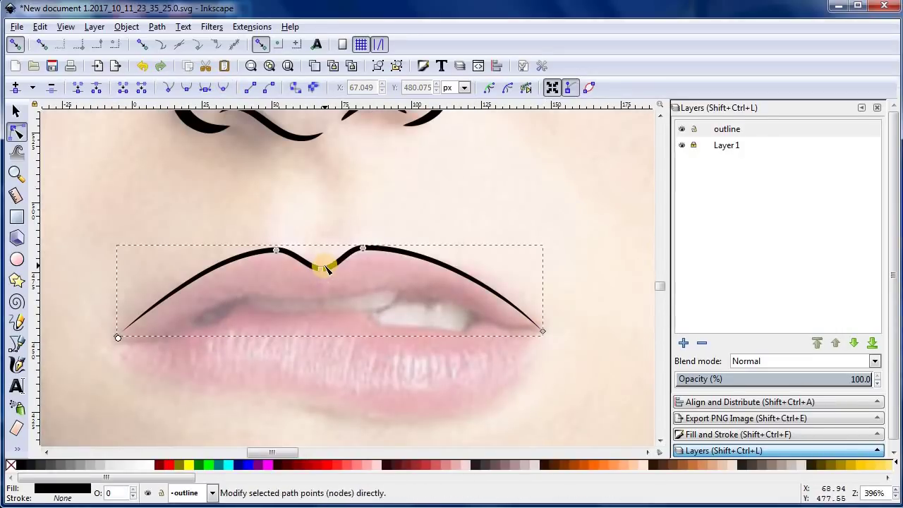
{"action": "left_click", "coordinate": [322, 268]}
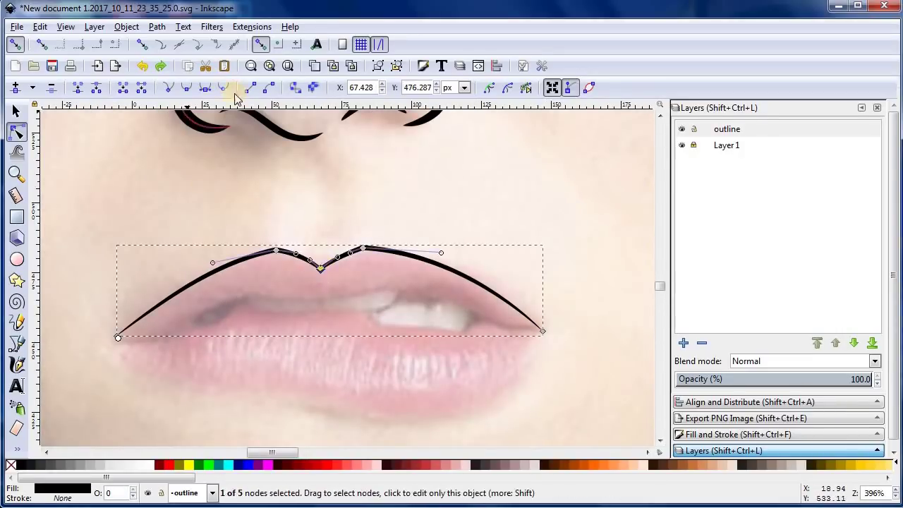
{"action": "left_click", "coordinate": [303, 261]}
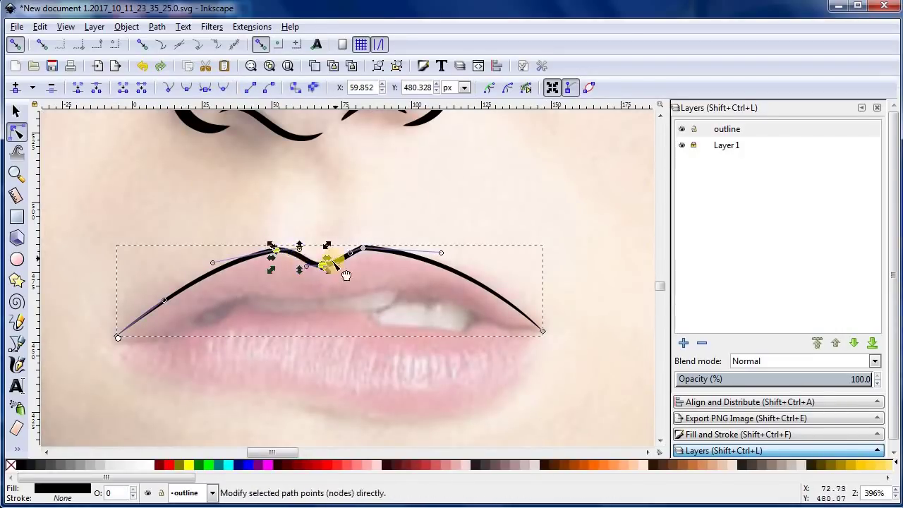
{"action": "scroll", "coordinate": [445, 282], "scroll_direction": "down", "scroll_amount": 2}
{"action": "left_click", "coordinate": [451, 338]}
{"action": "scroll", "coordinate": [474, 279], "scroll_direction": "up", "scroll_amount": 2}
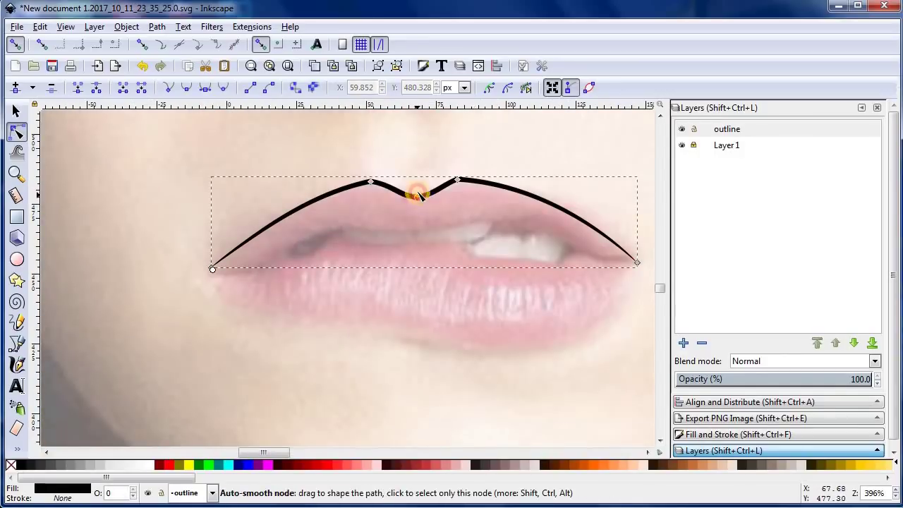
{"action": "left_click", "coordinate": [406, 335]}
Step: Draw two Bezier strokes, one at the mouth corner and one along the lip line
{"action": "key", "text": "b"}
{"action": "left_click", "coordinate": [229, 268]}
{"action": "double_click", "coordinate": [330, 231]}
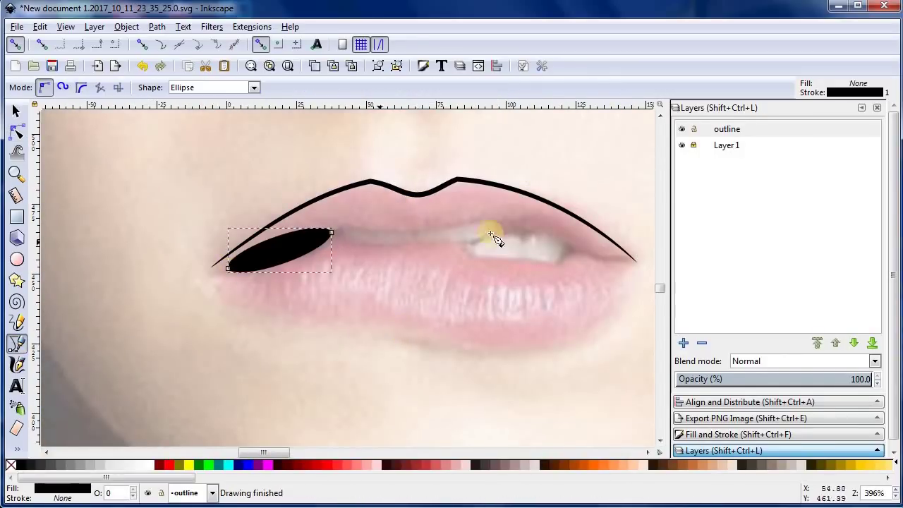
{"action": "left_click", "coordinate": [512, 227]}
{"action": "double_click", "coordinate": [627, 258]}
Step: Taper both lip strokes into thin lines and nudge their end points into place
{"action": "key", "text": "n"}
{"action": "left_click_drag", "start_coordinate": [513, 225], "coordinate": [511, 236]}
{"action": "left_click", "coordinate": [282, 251]}
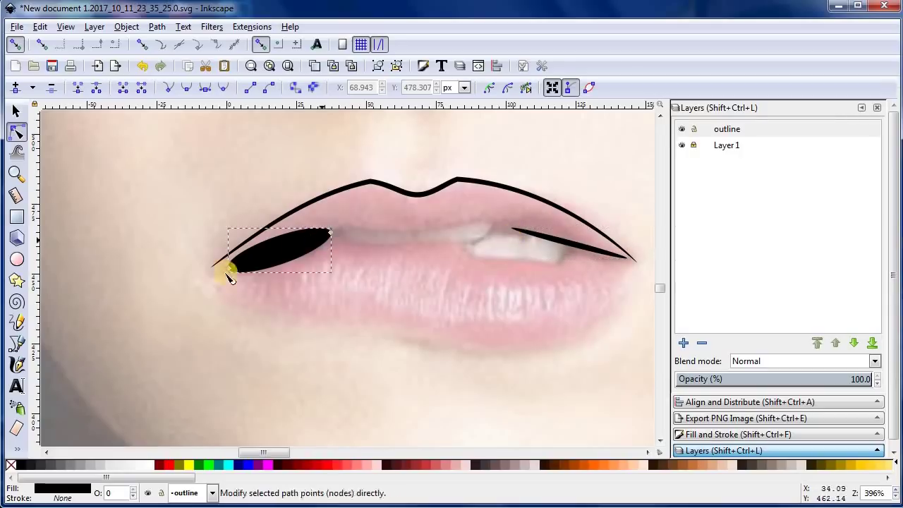
{"action": "left_click_drag", "start_coordinate": [227, 271], "coordinate": [273, 254]}
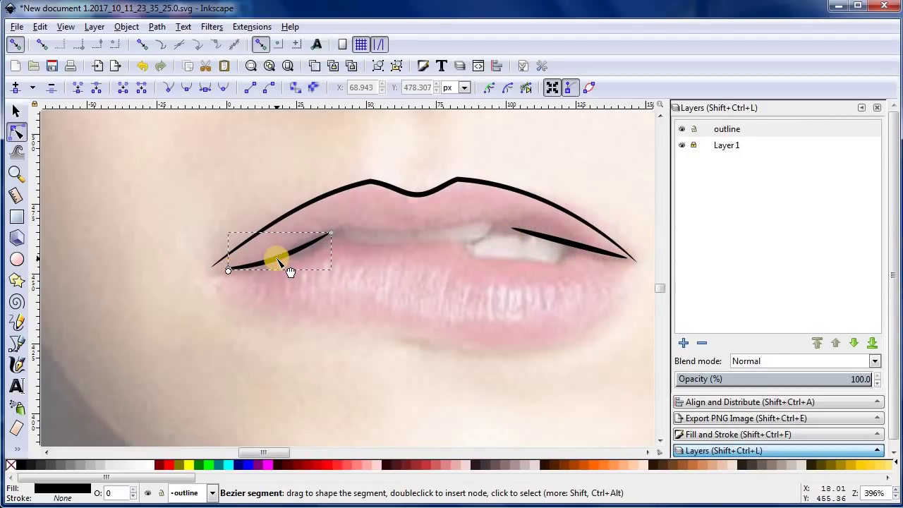
{"action": "left_click", "coordinate": [561, 245]}
{"action": "left_click_drag", "start_coordinate": [513, 232], "coordinate": [520, 229]}
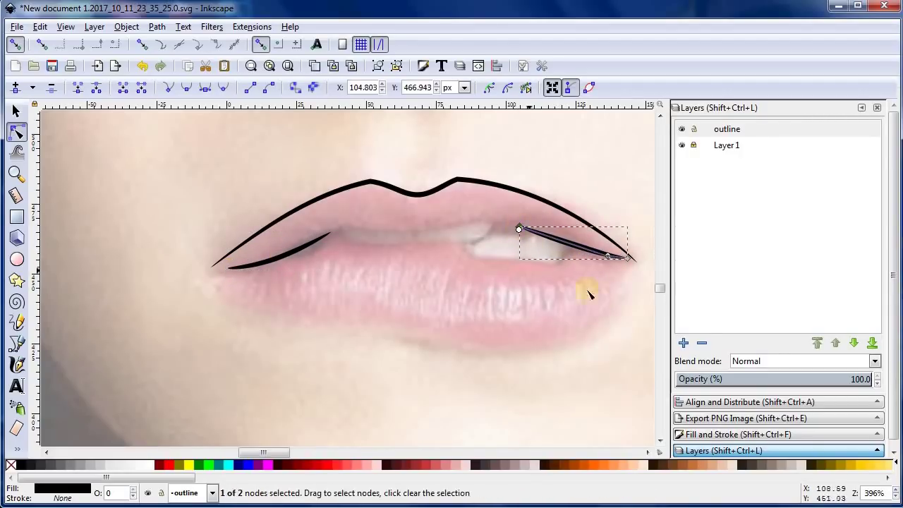
{"action": "left_click_drag", "start_coordinate": [331, 232], "coordinate": [336, 231]}
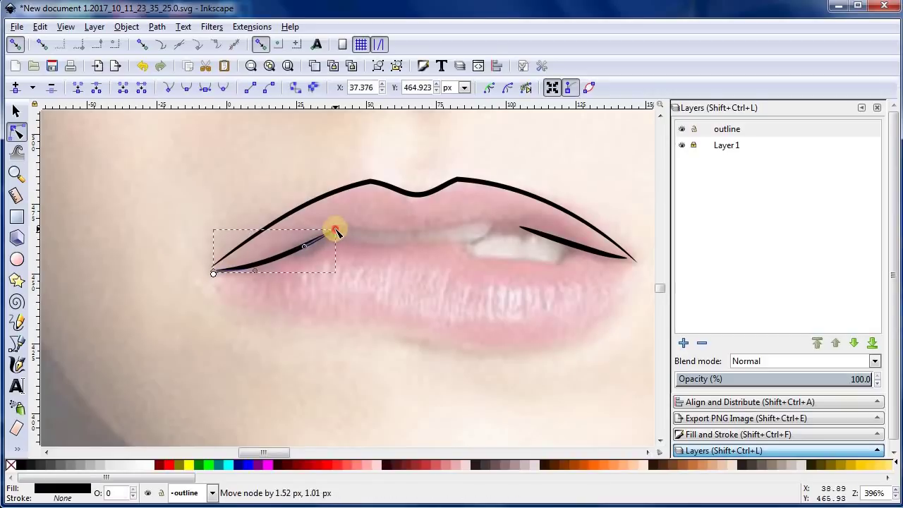
Step: Add a slim tapered stroke across the mouth toward the teeth, bent into a downward curve
{"action": "left_click", "coordinate": [17, 322]}
{"action": "left_click", "coordinate": [17, 344]}
{"action": "left_click", "coordinate": [319, 226]}
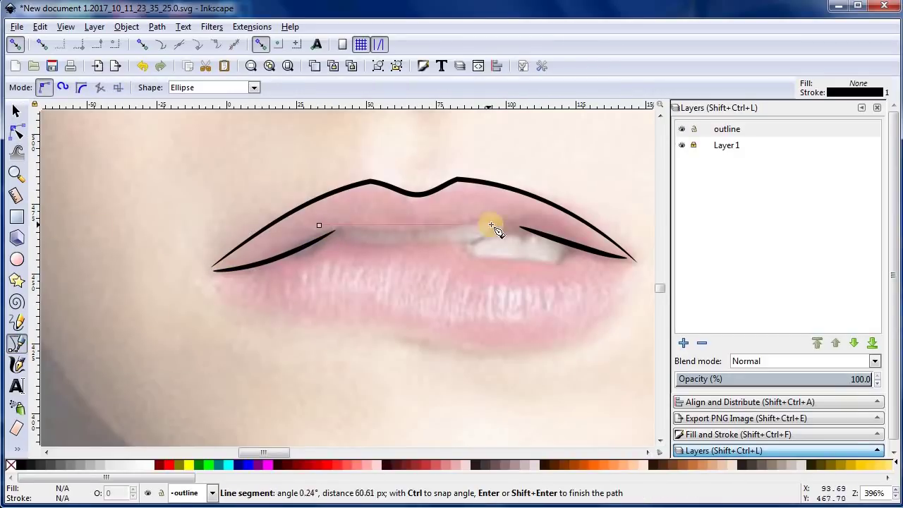
{"action": "double_click", "coordinate": [532, 210]}
{"action": "key", "text": "n"}
{"action": "left_click_drag", "start_coordinate": [323, 232], "coordinate": [322, 227]}
{"action": "scroll", "coordinate": [317, 228], "scroll_direction": "up", "scroll_amount": 1, "text": "ctrl"}
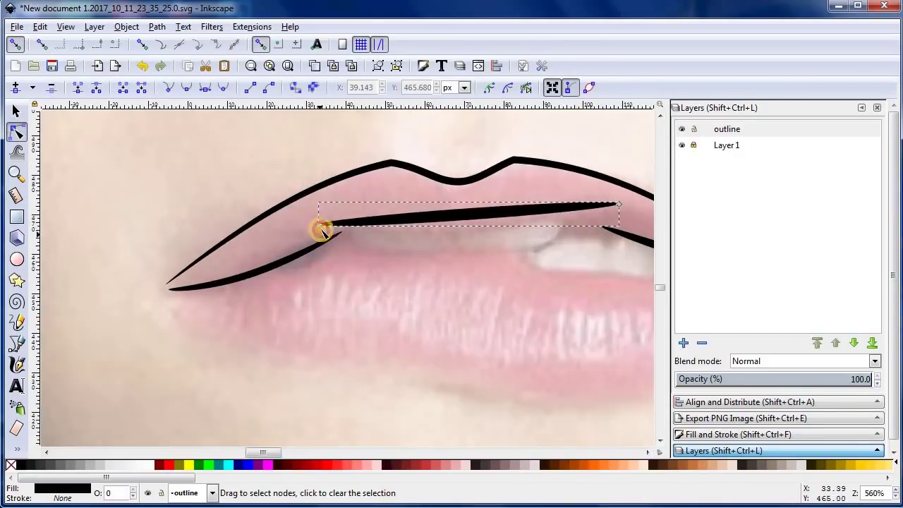
{"action": "left_click_drag", "start_coordinate": [462, 226], "coordinate": [459, 238]}
{"action": "left_click_drag", "start_coordinate": [618, 204], "coordinate": [570, 223]}
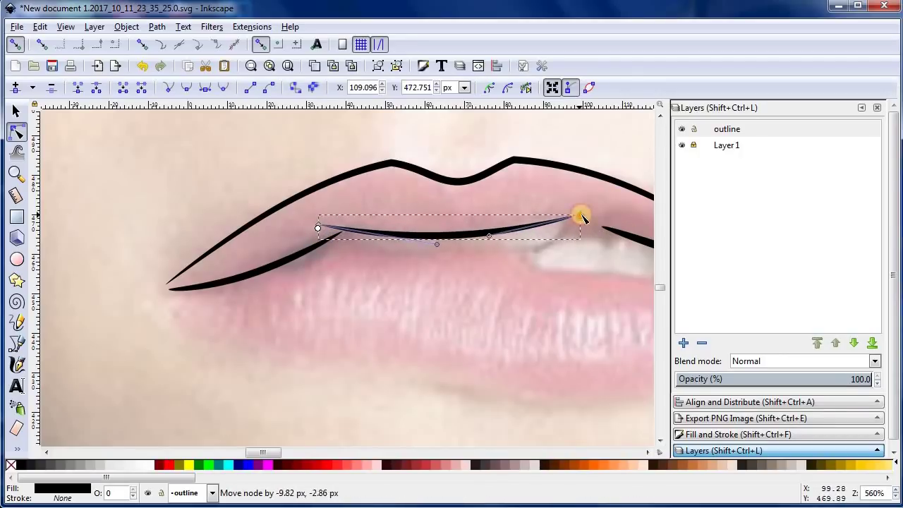
{"action": "left_click", "coordinate": [613, 232]}
{"action": "scroll", "coordinate": [374, 387], "scroll_direction": "down", "scroll_amount": 1, "text": "ctrl"}
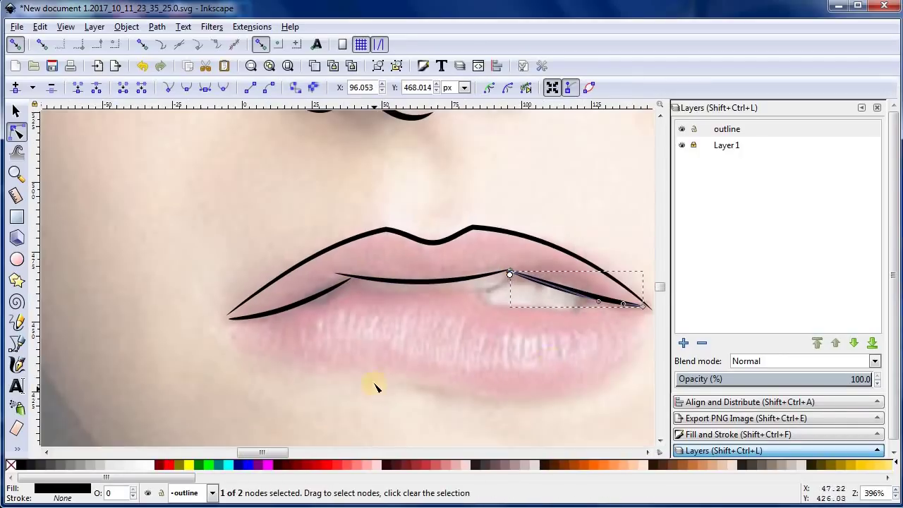
Step: Draw a lens-shaped stroke on the lower left lip line and bend it into an arc
{"action": "left_click", "coordinate": [17, 343]}
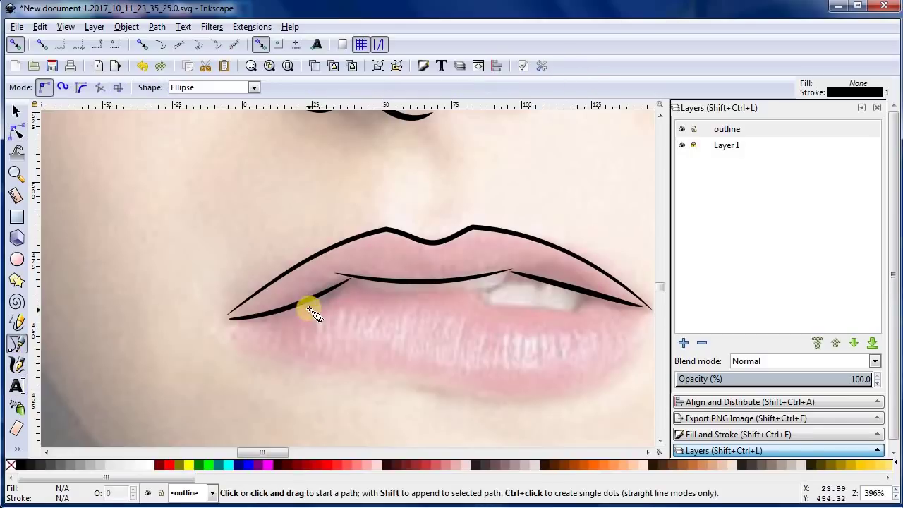
{"action": "left_click", "coordinate": [306, 306]}
{"action": "double_click", "coordinate": [492, 310]}
{"action": "key", "text": "n"}
{"action": "scroll", "coordinate": [343, 333], "scroll_direction": "up", "scroll_amount": 2}
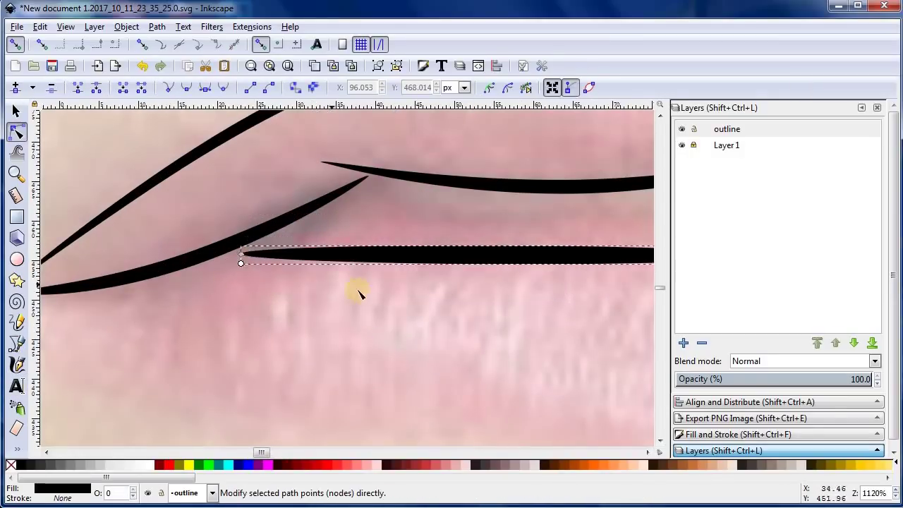
{"action": "scroll", "coordinate": [358, 292], "scroll_direction": "down", "scroll_amount": 2}
{"action": "mouse_move", "coordinate": [428, 273]}
{"action": "left_mouse_down"}
{"action": "mouse_move", "coordinate": [386, 264]}
{"action": "mouse_move", "coordinate": [409, 243]}
{"action": "left_mouse_up"}
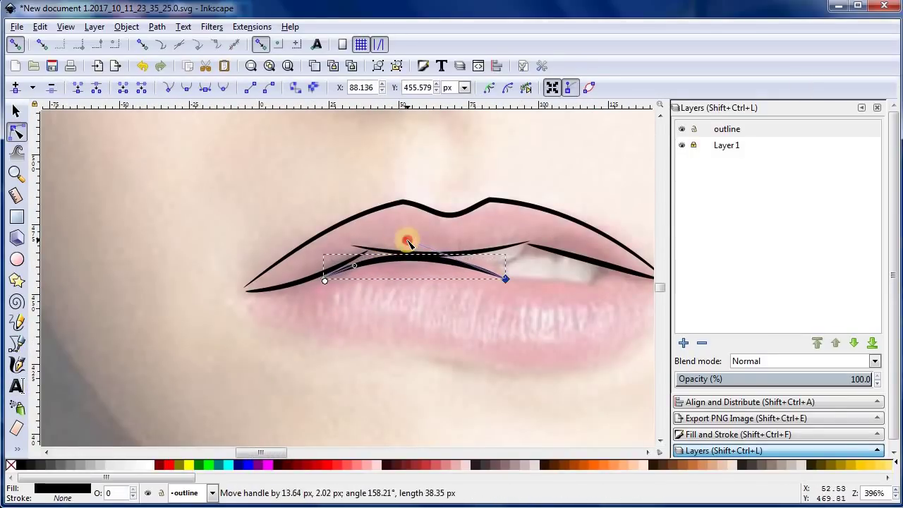
Step: Add two short strokes running from the curve's end toward the right teeth
{"action": "left_click", "coordinate": [17, 343]}
{"action": "left_click", "coordinate": [505, 279]}
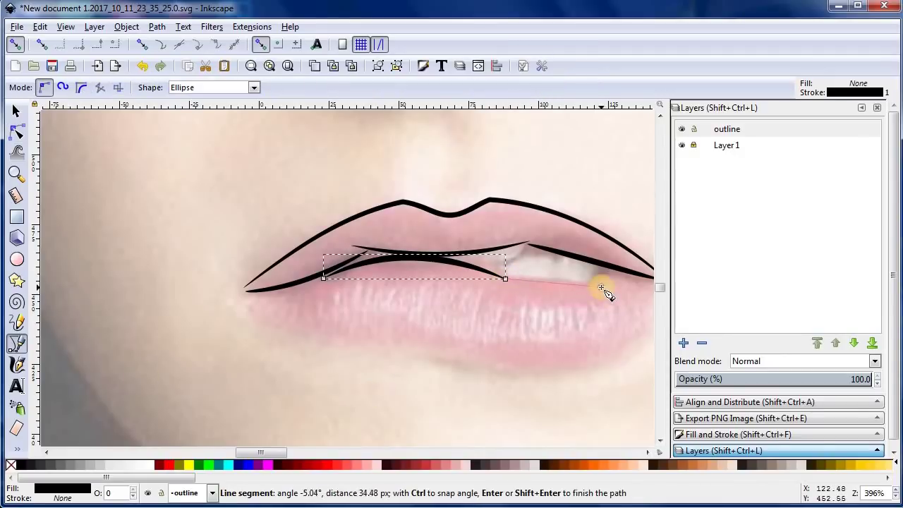
{"action": "double_click", "coordinate": [600, 286]}
{"action": "left_click", "coordinate": [177, 379]}
{"action": "double_click", "coordinate": [597, 276]}
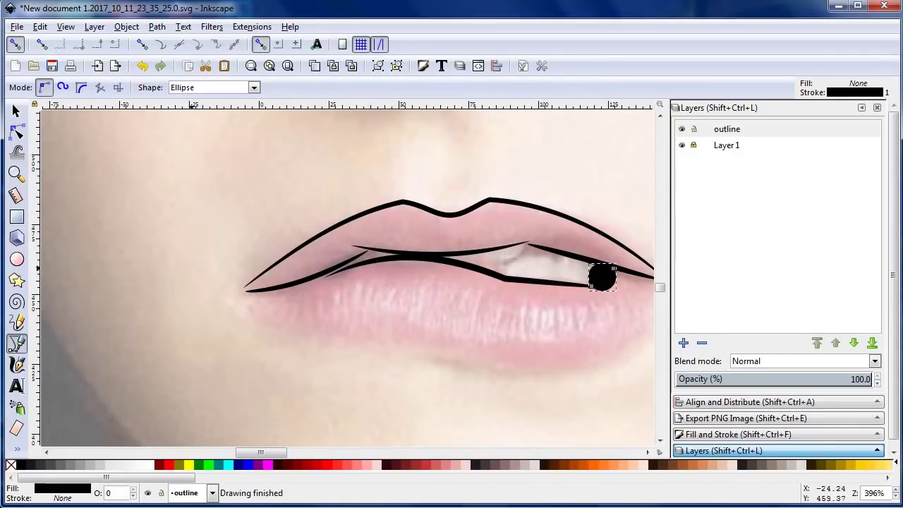
{"action": "key", "text": "n"}
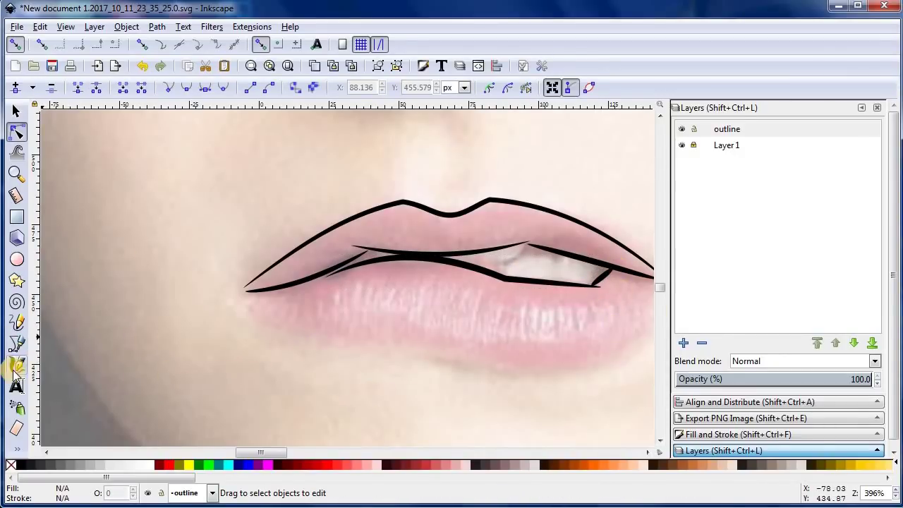
{"action": "left_click", "coordinate": [17, 342]}
Step: Draw the first part of the lower lip from its left corner and adjust its node
{"action": "left_click", "coordinate": [279, 304]}
{"action": "double_click", "coordinate": [433, 350]}
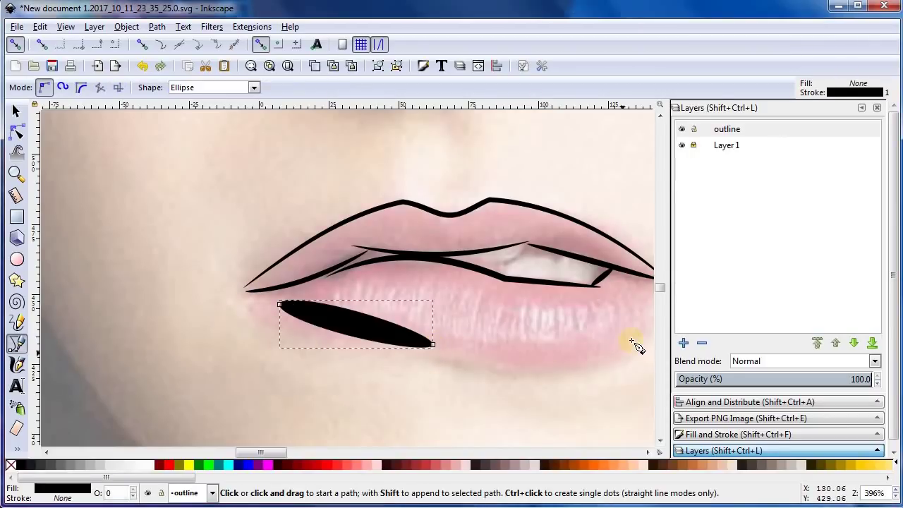
{"action": "scroll", "coordinate": [635, 343], "scroll_direction": "up", "scroll_amount": 1}
{"action": "key", "text": "n"}
{"action": "left_click_drag", "start_coordinate": [343, 353], "coordinate": [335, 361]}
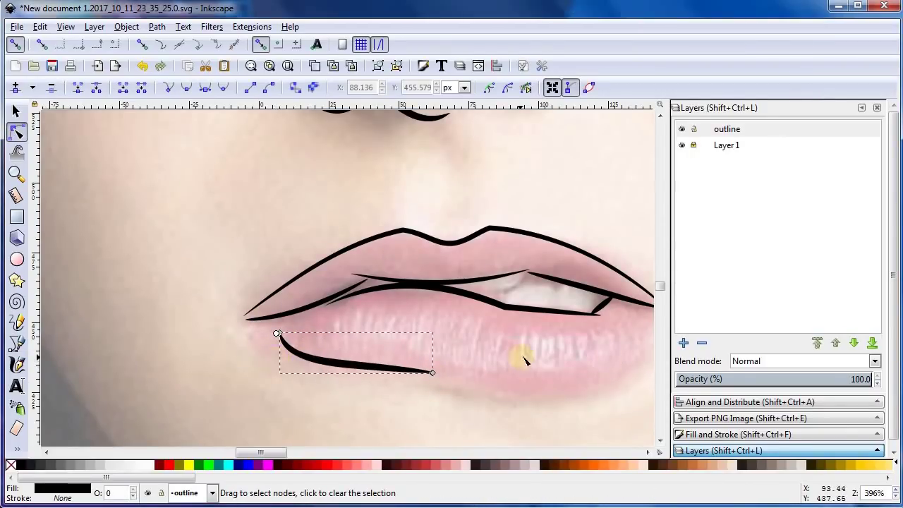
{"action": "scroll", "coordinate": [524, 359], "scroll_direction": "down", "scroll_amount": 1, "text": "ctrl"}
Step: Extend the lower lip outline to the right mouth corner
{"action": "left_click", "coordinate": [17, 343]}
{"action": "left_click", "coordinate": [458, 367]}
{"action": "double_click", "coordinate": [617, 332]}
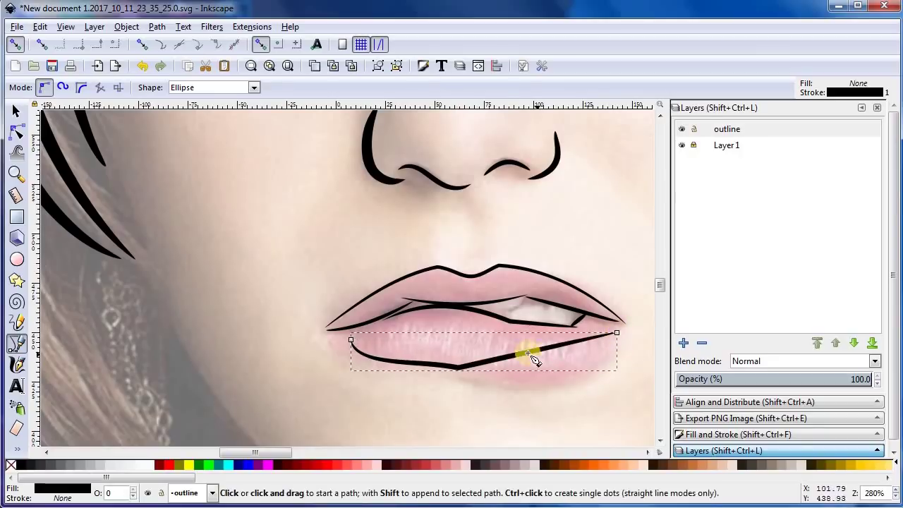
{"action": "key", "text": "n"}
{"action": "left_click", "coordinate": [594, 413]}
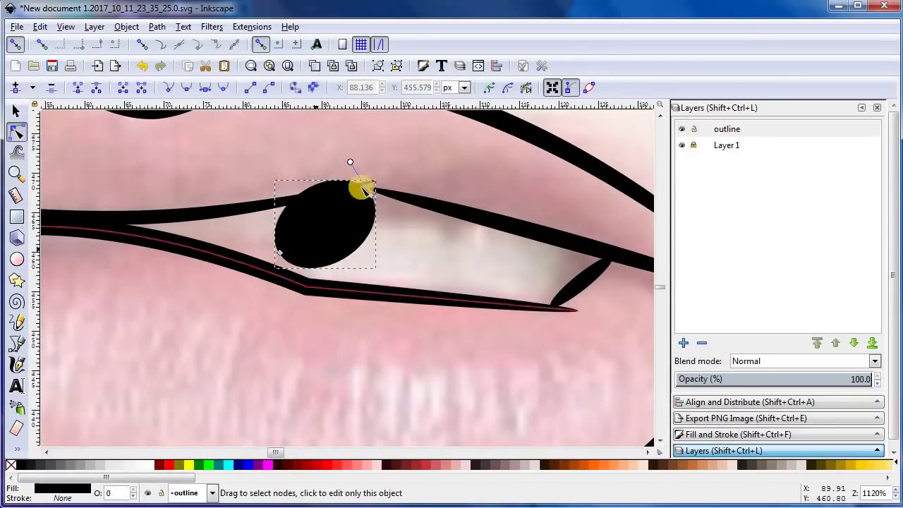
{"action": "left_click", "coordinate": [346, 226]}
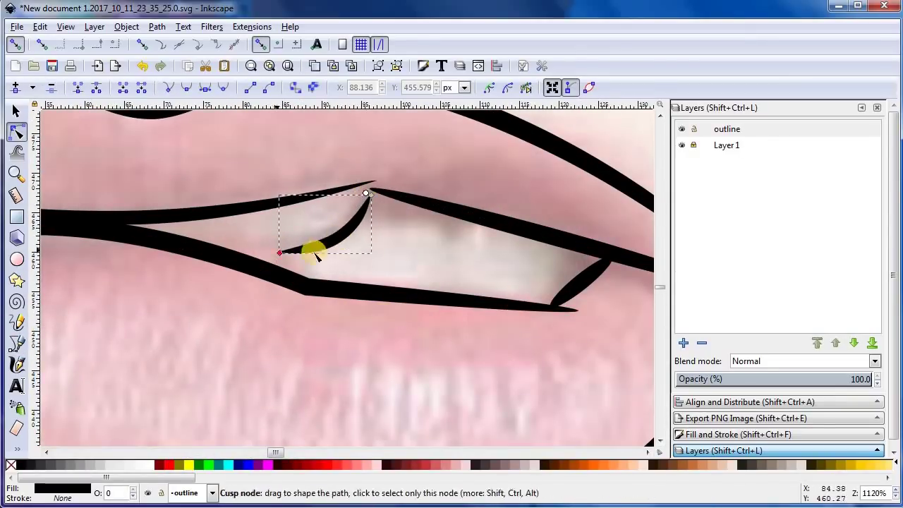
Step: Draw a new stroke over the teeth and shape it into a thin tooth curve
{"action": "key", "text": "b"}
{"action": "left_click", "coordinate": [457, 245]}
{"action": "double_click", "coordinate": [361, 226]}
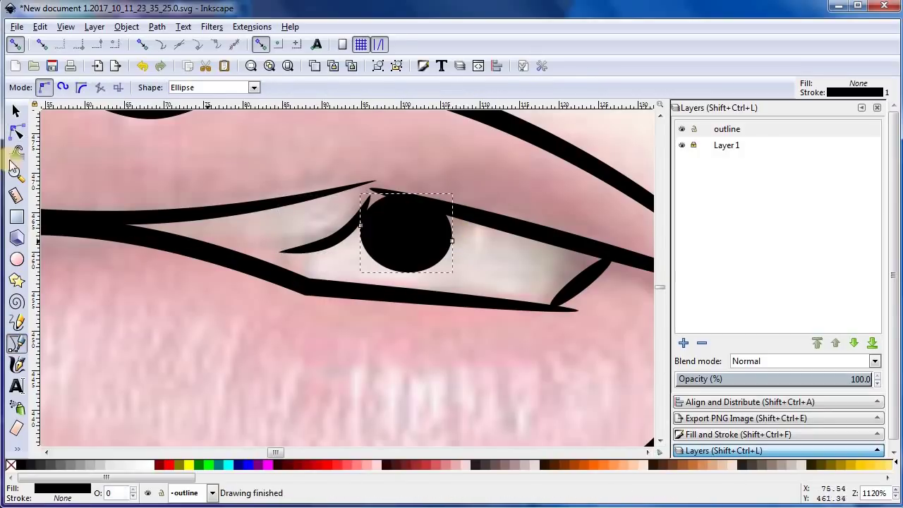
{"action": "key", "text": "n"}
{"action": "mouse_move", "coordinate": [460, 208]}
{"action": "left_mouse_down"}
{"action": "mouse_move", "coordinate": [447, 235]}
{"action": "mouse_move", "coordinate": [455, 253]}
{"action": "left_mouse_up"}
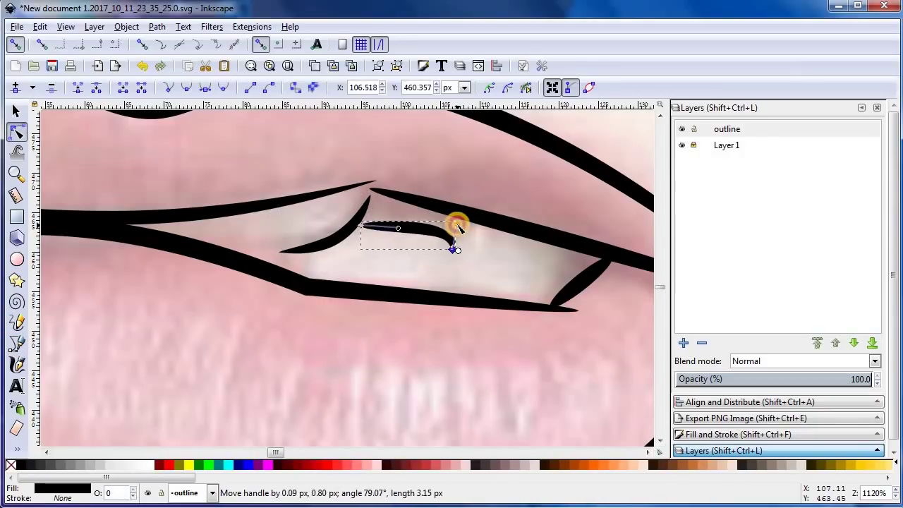
{"action": "scroll", "coordinate": [513, 261], "scroll_direction": "down", "scroll_amount": 5}
{"action": "scroll", "coordinate": [473, 242], "scroll_direction": "up", "scroll_amount": 2}
{"action": "scroll", "coordinate": [480, 242], "scroll_direction": "up", "scroll_amount": 2}
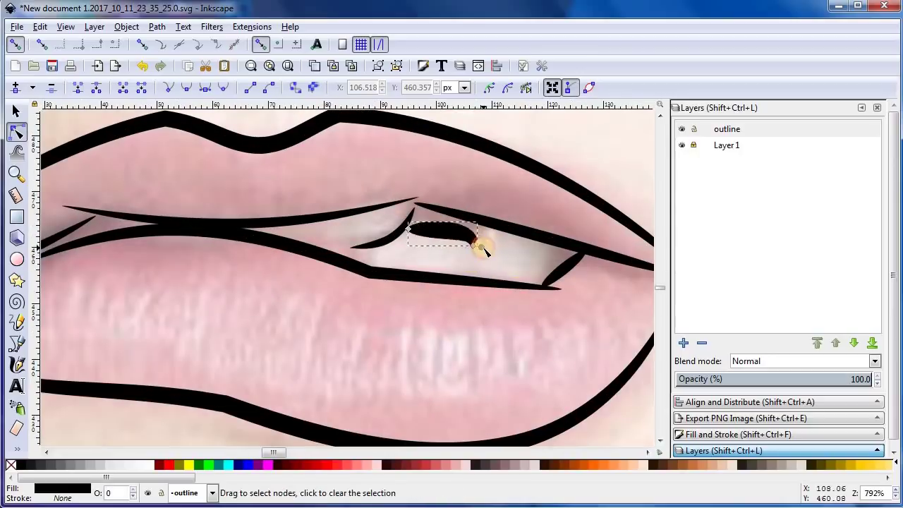
Step: Select the small tooth stroke and the diagonal stroke above the teeth for node editing
{"action": "key", "text": "s"}
{"action": "left_click", "coordinate": [382, 232]}
{"action": "left_click", "coordinate": [374, 238]}
{"action": "double_click", "coordinate": [415, 212]}
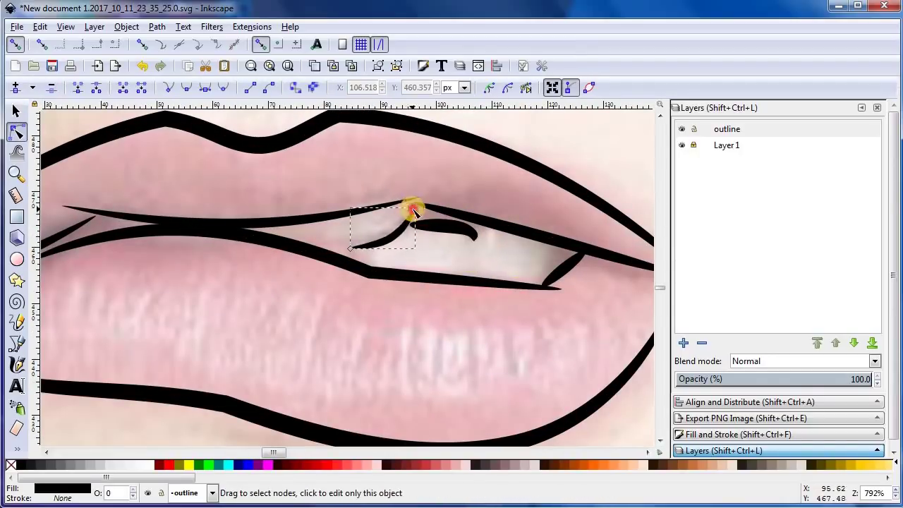
{"action": "scroll", "coordinate": [508, 271], "scroll_direction": "down", "scroll_amount": 5}
{"action": "scroll", "coordinate": [414, 262], "scroll_direction": "up", "scroll_amount": 1}
Step: Draw a circle over the left eye and lower its opacity in Fill and Stroke
{"action": "scroll", "coordinate": [423, 252], "scroll_direction": "up", "scroll_amount": 3}
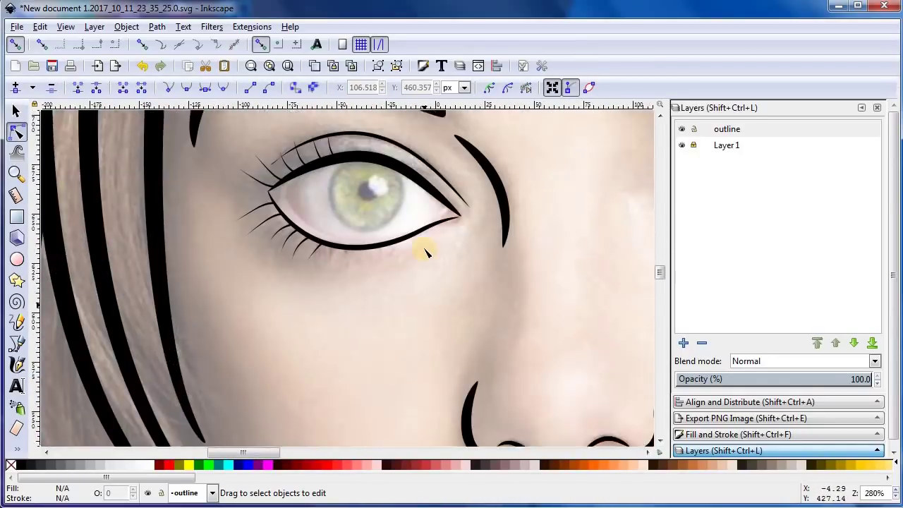
{"action": "left_click", "coordinate": [17, 259]}
{"action": "left_click_drag", "start_coordinate": [306, 171], "coordinate": [368, 233]}
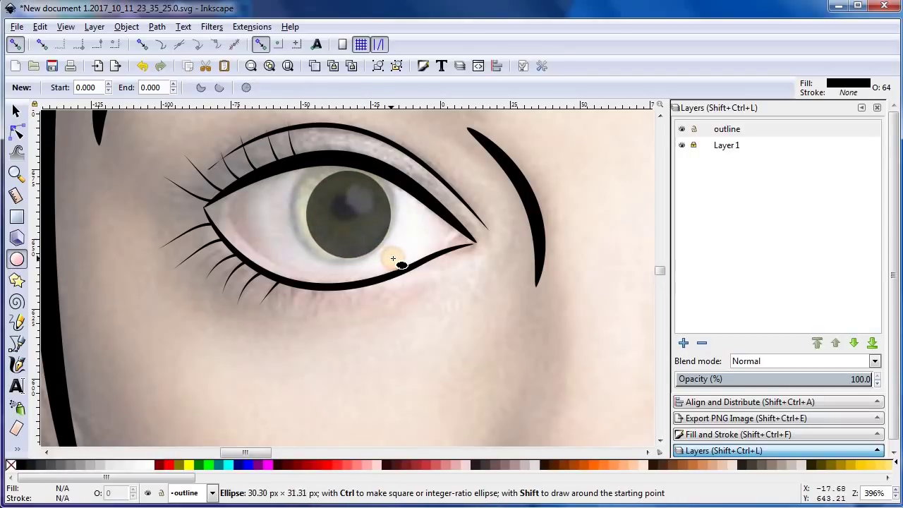
{"action": "key", "text": "ctrl+shift+f"}
{"action": "mouse_move", "coordinate": [867, 365]}
{"action": "left_mouse_down"}
{"action": "mouse_move", "coordinate": [875, 364]}
{"action": "mouse_move", "coordinate": [818, 362]}
{"action": "left_mouse_up"}
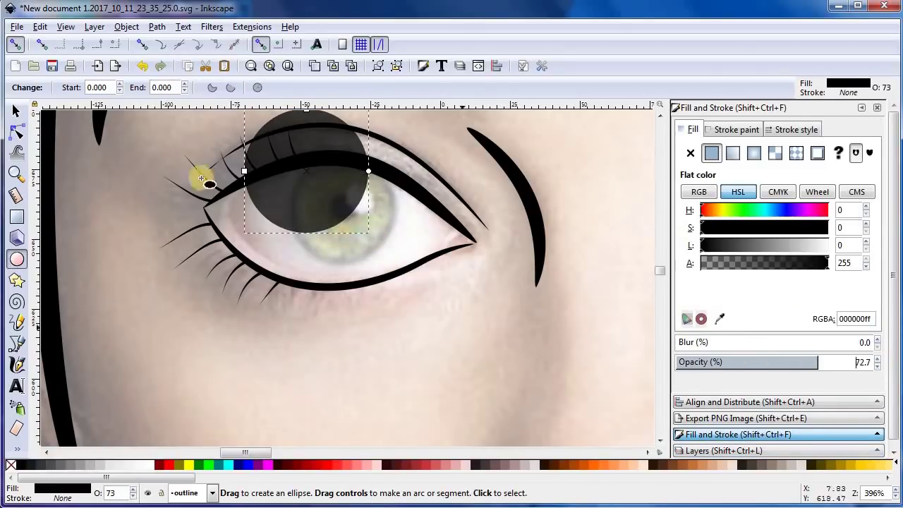
Step: Move and resize the circle to fit the iris, setting its opacity to 48.2
{"action": "key", "text": "s"}
{"action": "left_click_drag", "start_coordinate": [302, 164], "coordinate": [332, 196]}
{"action": "left_click_drag", "start_coordinate": [264, 131], "coordinate": [284, 148]}
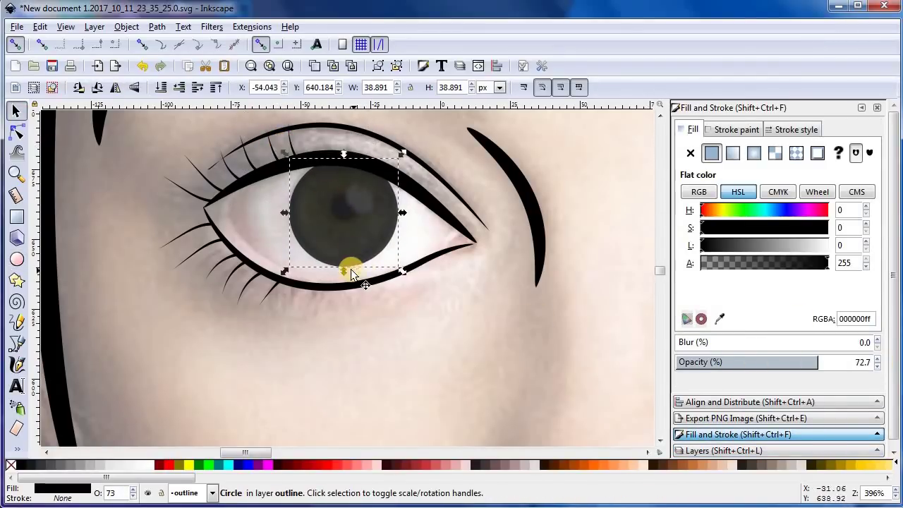
{"action": "left_click_drag", "start_coordinate": [818, 362], "coordinate": [769, 362]}
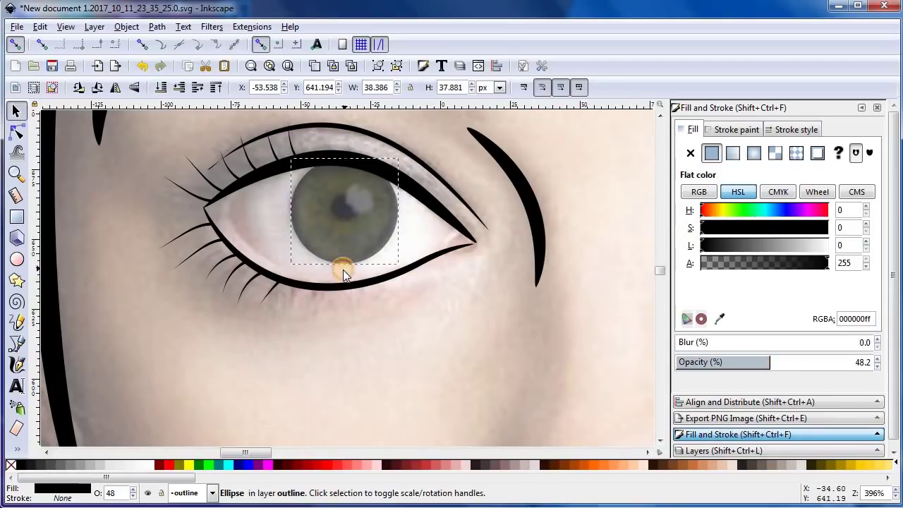
{"action": "left_click_drag", "start_coordinate": [343, 270], "coordinate": [343, 268]}
{"action": "left_click_drag", "start_coordinate": [353, 225], "coordinate": [352, 223]}
Step: Duplicate the circle and apply Path > Difference to leave a ring, then draw a small pupil circle
{"action": "right_click", "coordinate": [352, 223]}
{"action": "left_click", "coordinate": [383, 316]}
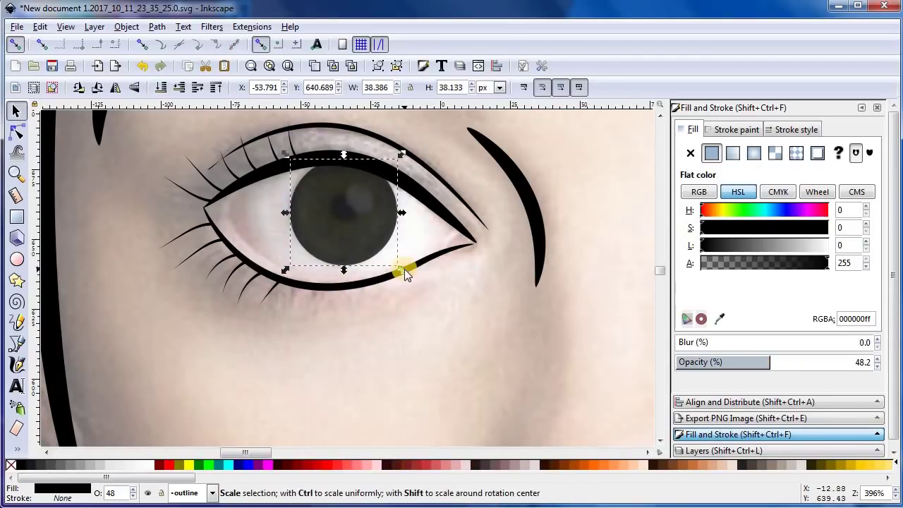
{"action": "key", "text": "Escape"}
{"action": "left_click", "coordinate": [156, 26]}
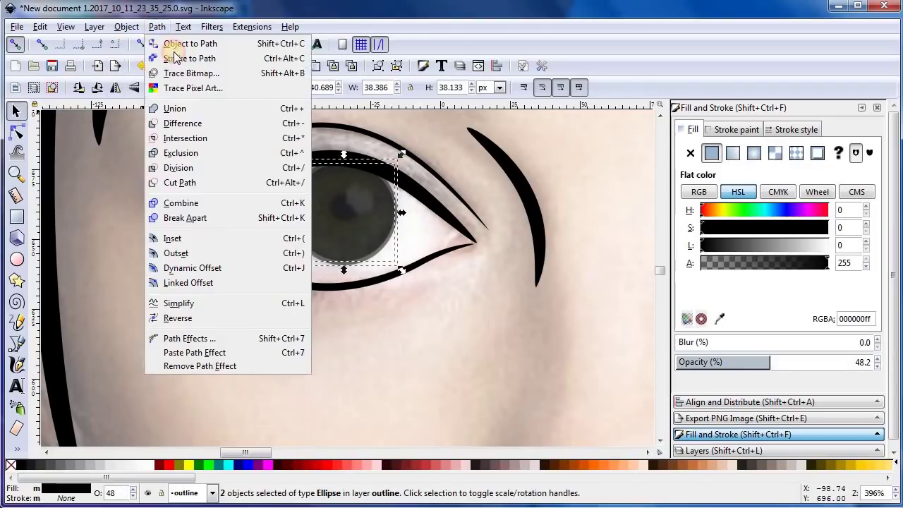
{"action": "left_click", "coordinate": [200, 120]}
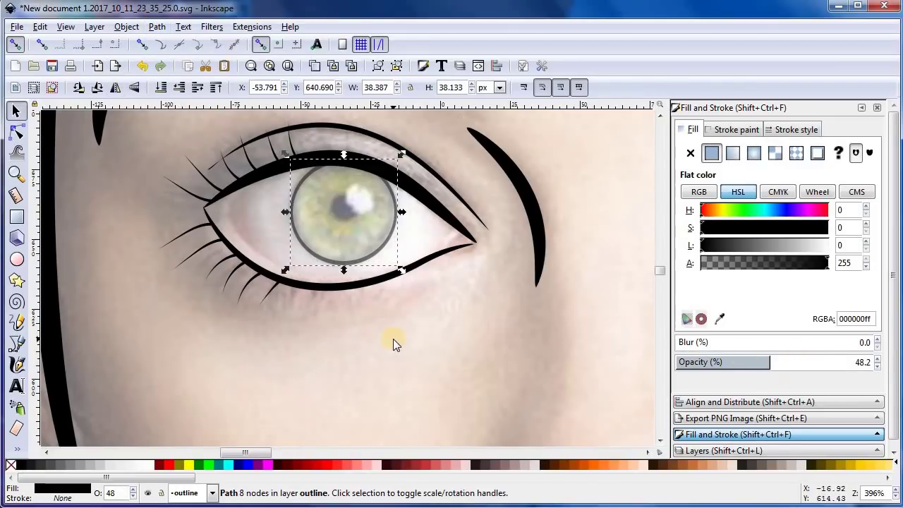
{"action": "left_click", "coordinate": [17, 260]}
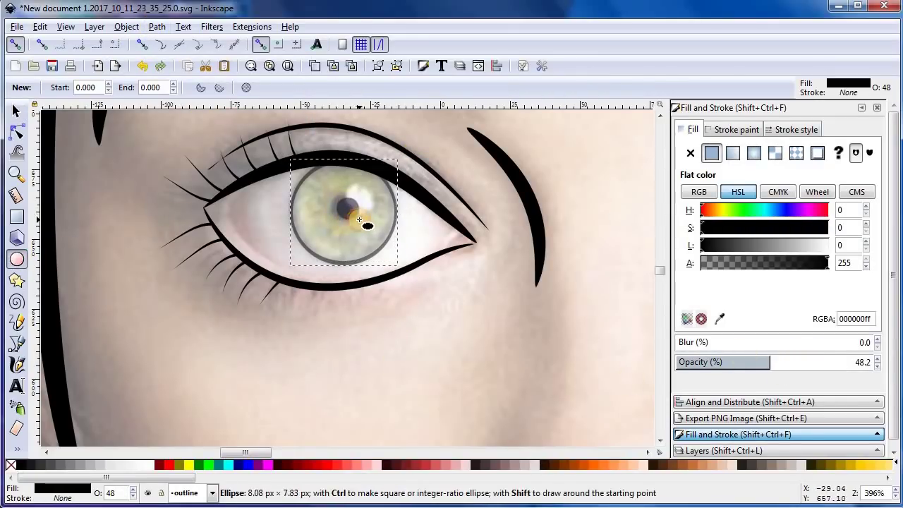
{"action": "left_click_drag", "start_coordinate": [361, 222], "coordinate": [350, 217]}
Step: Draw a small highlight ellipse beside the pupil, then tilt and shrink it
{"action": "key", "text": "s"}
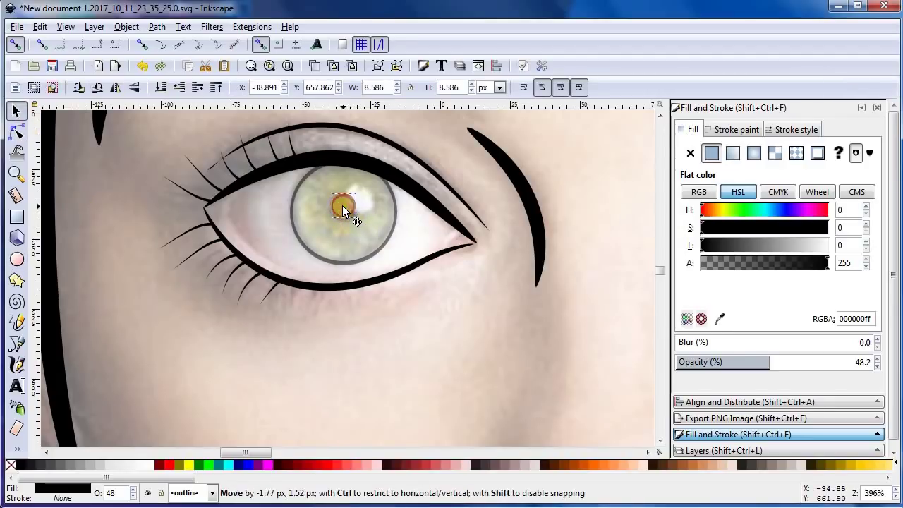
{"action": "left_click", "coordinate": [17, 258]}
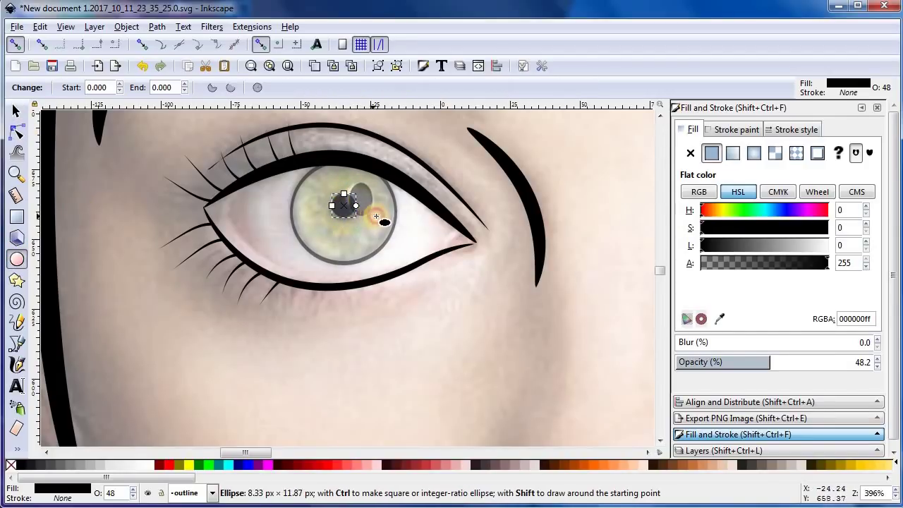
{"action": "key", "text": "s"}
{"action": "left_click", "coordinate": [366, 203]}
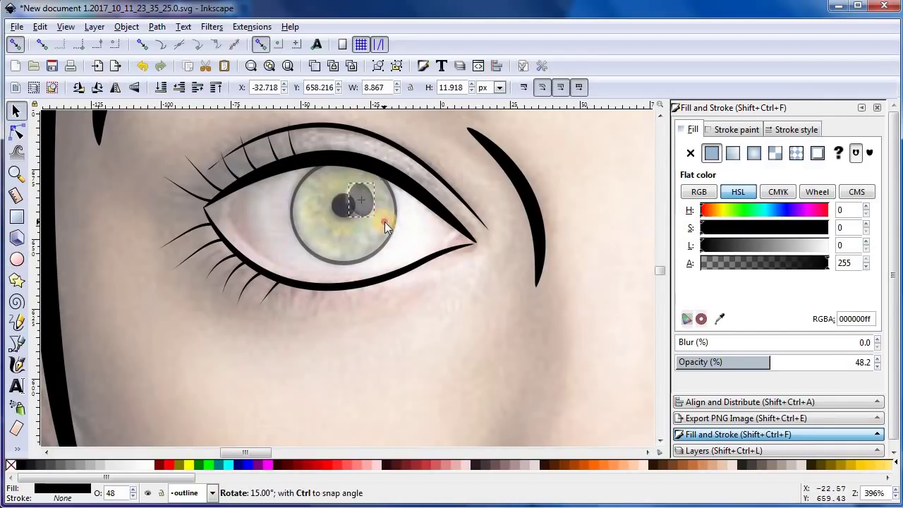
{"action": "left_click_drag", "start_coordinate": [384, 222], "coordinate": [392, 216]}
{"action": "left_click", "coordinate": [342, 206]}
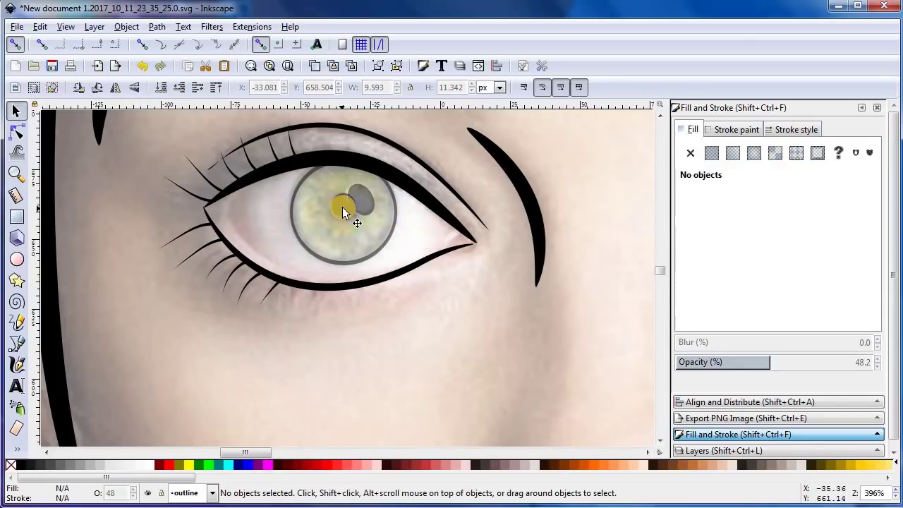
{"action": "left_click", "coordinate": [359, 196]}
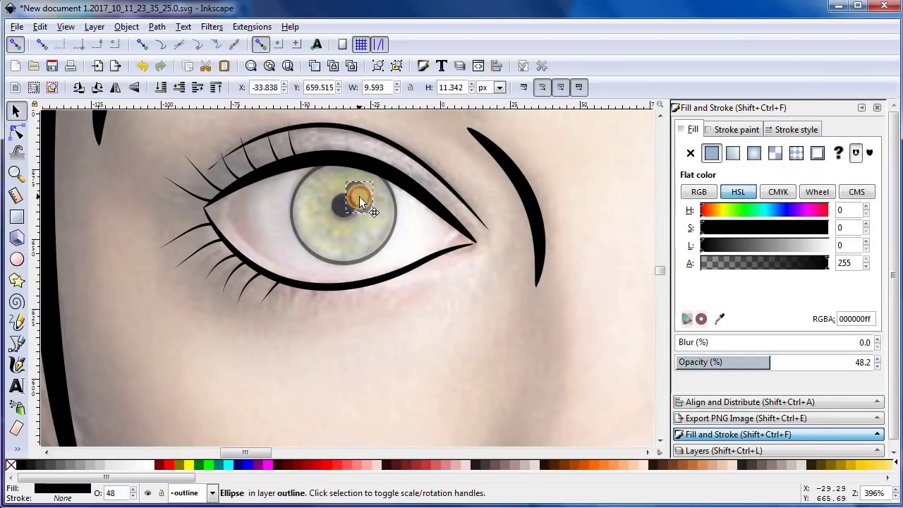
{"action": "scroll", "coordinate": [359, 196], "scroll_direction": "up", "scroll_amount": 3, "text": "ctrl"}
{"action": "right_click", "coordinate": [362, 195]}
{"action": "left_click", "coordinate": [372, 211]}
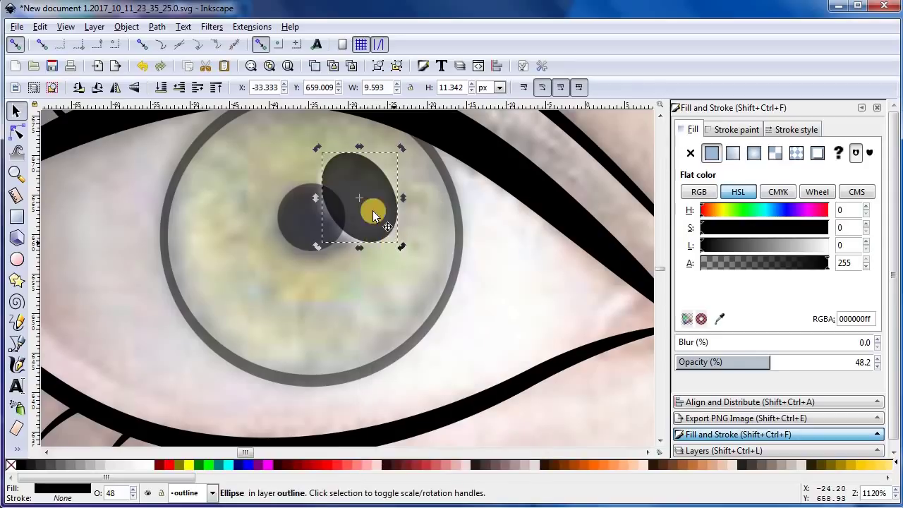
{"action": "left_click_drag", "start_coordinate": [405, 249], "coordinate": [397, 238], "text": "shift"}
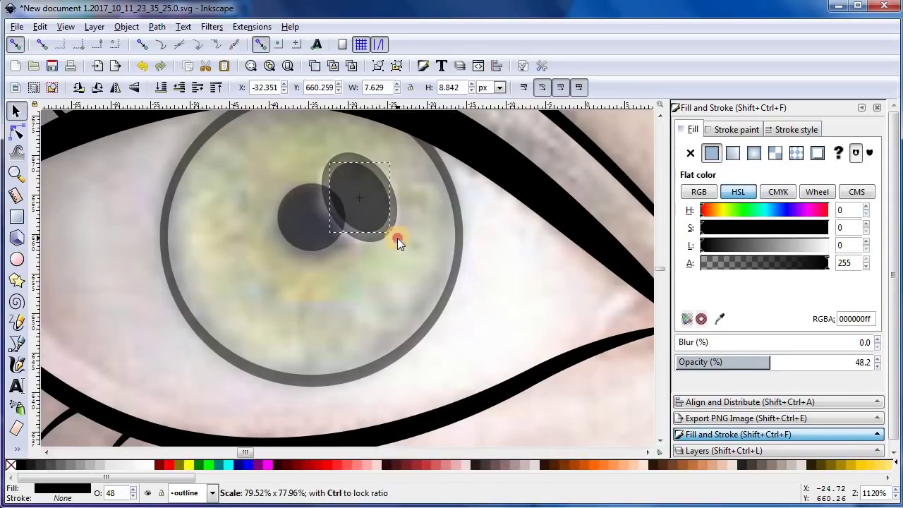
Step: Give the highlight a white fill, black outline and 100 opacity
{"action": "left_click", "coordinate": [148, 465]}
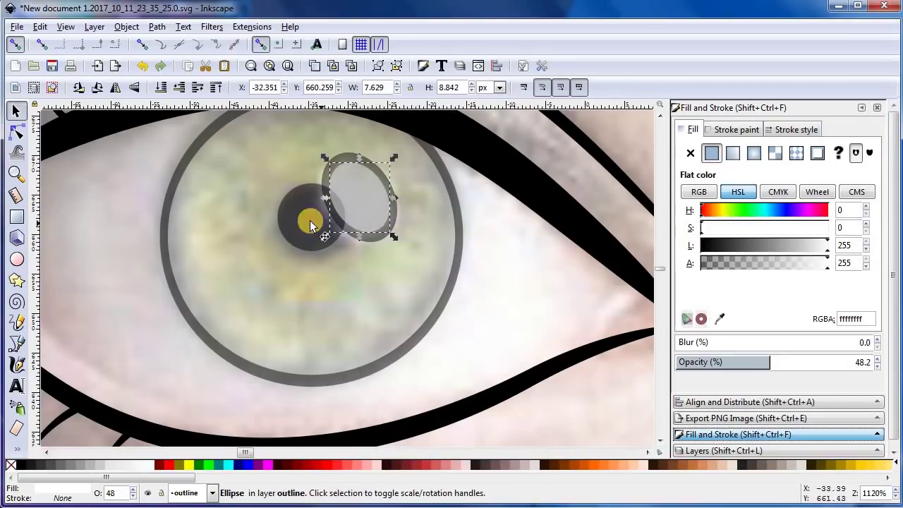
{"action": "left_click", "coordinate": [879, 359]}
{"action": "left_click", "coordinate": [879, 359]}
{"action": "left_click", "coordinate": [383, 237]}
{"action": "left_click", "coordinate": [878, 359]}
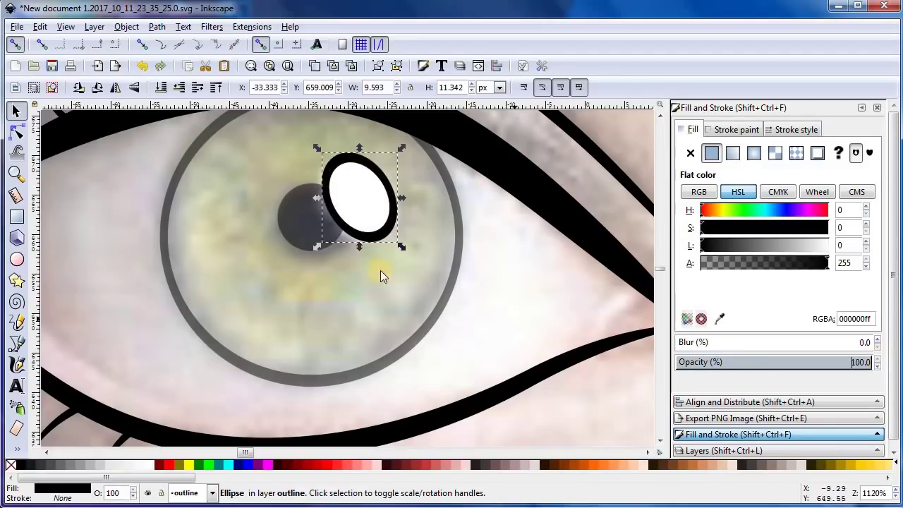
Step: Set the pupil and the iris ring to 100 opacity
{"action": "left_click", "coordinate": [349, 261]}
{"action": "left_click", "coordinate": [879, 358]}
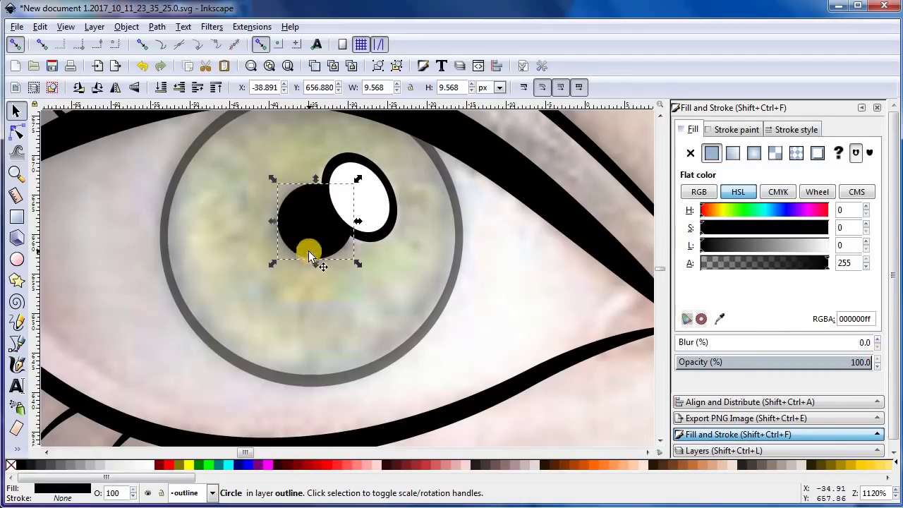
{"action": "left_click", "coordinate": [455, 267]}
{"action": "left_click", "coordinate": [878, 358]}
{"action": "scroll", "coordinate": [537, 273], "scroll_direction": "down", "scroll_amount": 4}
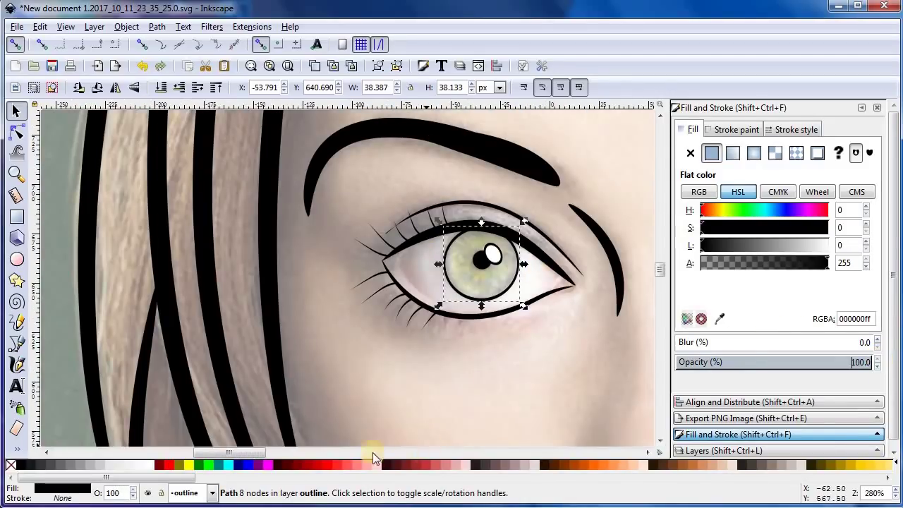
Step: Duplicate the iris ring and move the copy toward the other eye
{"action": "key", "text": "Delete"}
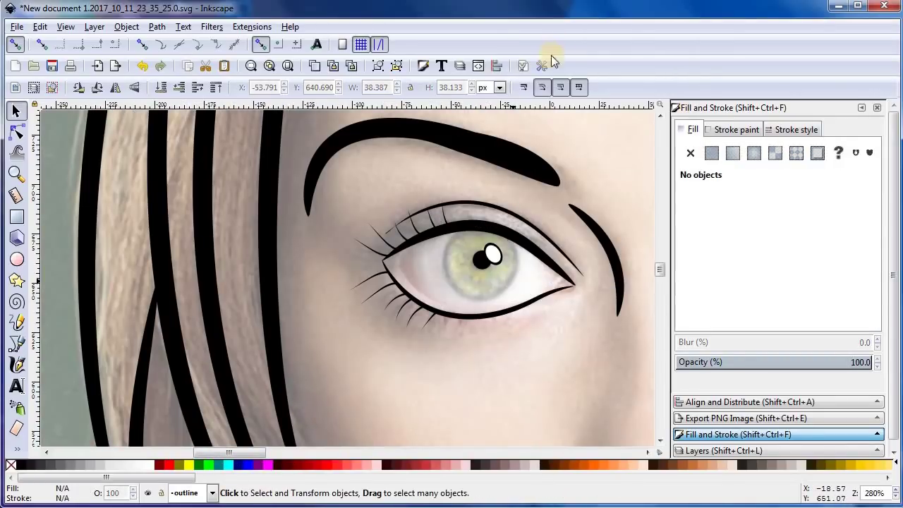
{"action": "key", "text": "ctrl+z"}
{"action": "right_click", "coordinate": [528, 285]}
{"action": "left_click", "coordinate": [550, 89]}
{"action": "scroll", "coordinate": [527, 285], "scroll_direction": "down", "scroll_amount": 2}
{"action": "left_click_drag", "start_coordinate": [271, 452], "coordinate": [290, 452]}
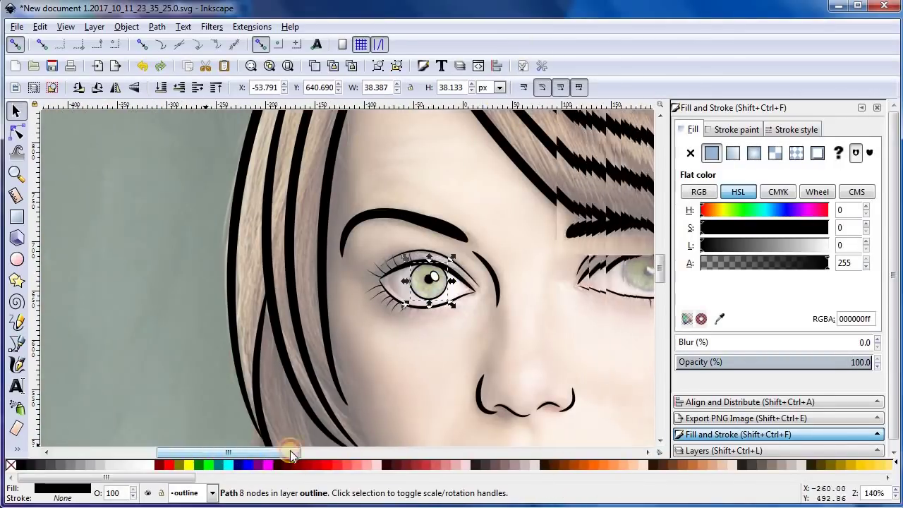
{"action": "left_click_drag", "start_coordinate": [482, 292], "coordinate": [545, 293]}
Step: Group the pupil and highlight, duplicate the group and place it in the second eye
{"action": "left_click", "coordinate": [432, 275]}
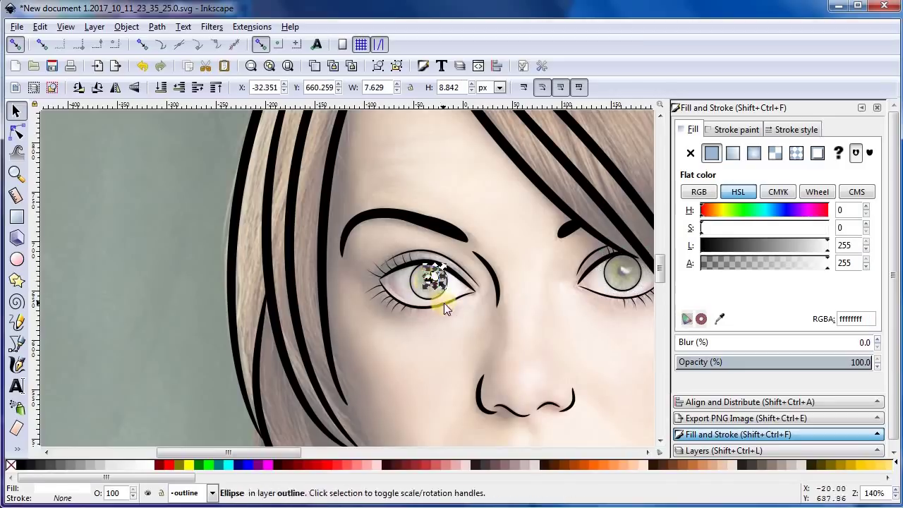
{"action": "scroll", "coordinate": [443, 302], "scroll_direction": "up", "scroll_amount": 4}
{"action": "left_click_drag", "start_coordinate": [346, 155], "coordinate": [444, 243]}
{"action": "left_click", "coordinate": [380, 65]}
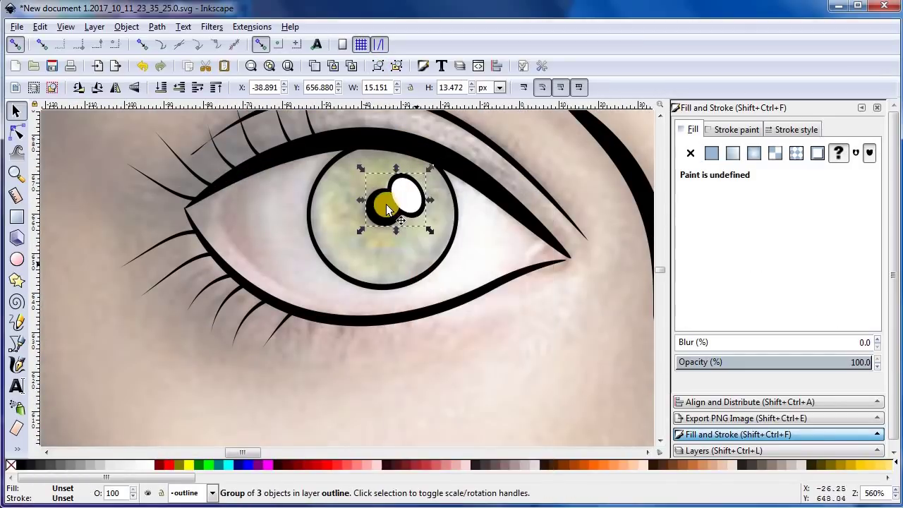
{"action": "key", "text": "shift+Right"}
{"action": "key", "text": "shift+Right"}
{"action": "key", "text": "shift+Right"}
{"action": "key", "text": "minus"}
{"action": "key", "text": "minus"}
{"action": "scroll", "coordinate": [585, 268], "scroll_direction": "down", "scroll_amount": 3}
{"action": "scroll", "coordinate": [624, 285], "scroll_direction": "up", "scroll_amount": 5}
{"action": "mouse_move", "coordinate": [575, 279]}
{"action": "left_mouse_down"}
{"action": "mouse_move", "coordinate": [399, 254]}
{"action": "mouse_move", "coordinate": [402, 197]}
{"action": "left_mouse_up"}
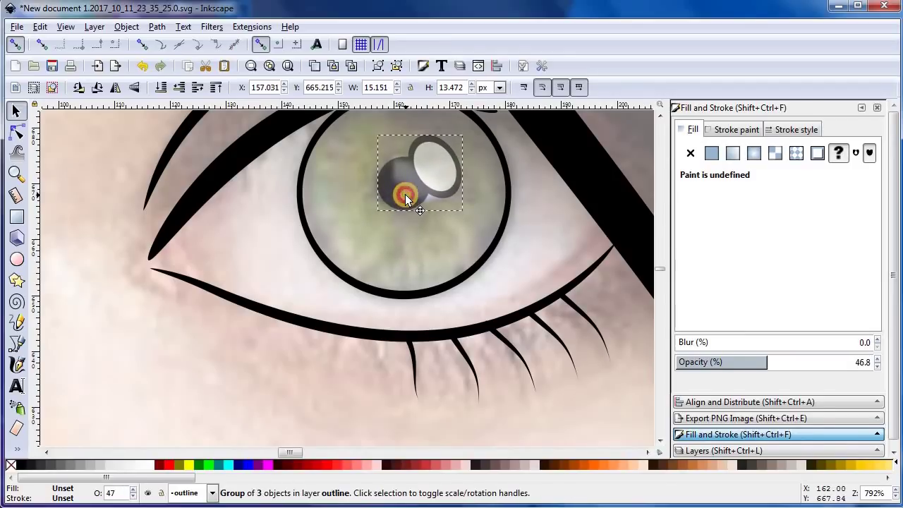
Step: Set the copied pupil group to 100 opacity and select the second eye's iris ring
{"action": "left_click", "coordinate": [876, 358]}
{"action": "scroll", "coordinate": [504, 258], "scroll_direction": "up", "scroll_amount": 2}
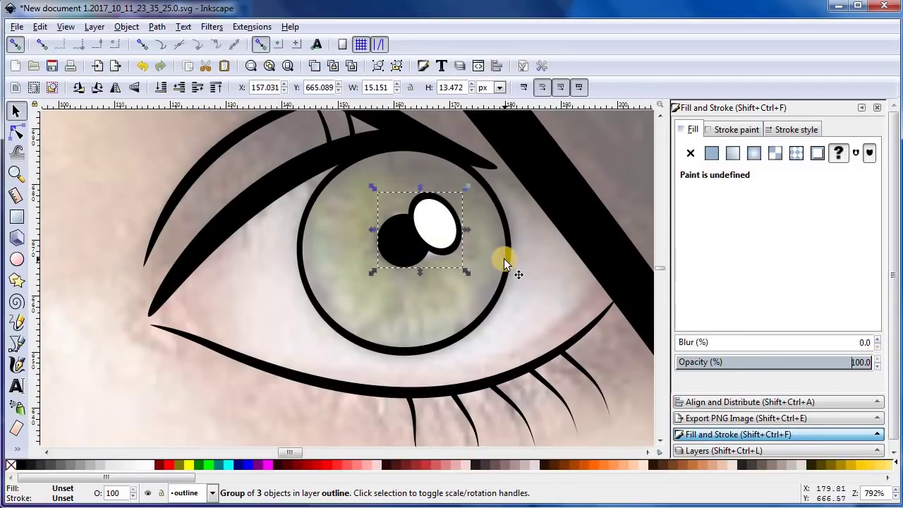
{"action": "left_click", "coordinate": [508, 255]}
{"action": "scroll", "coordinate": [539, 258], "scroll_direction": "down", "scroll_amount": 5}
{"action": "scroll", "coordinate": [568, 262], "scroll_direction": "down", "scroll_amount": 1}
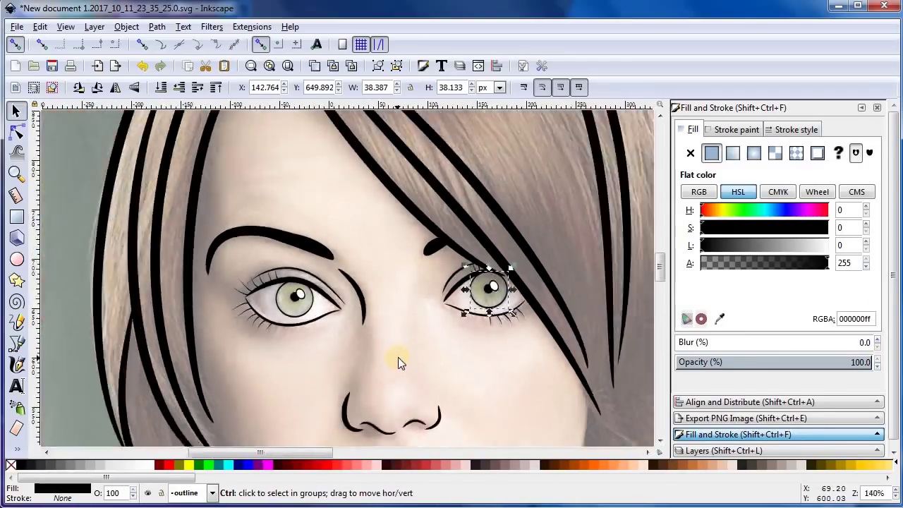
{"action": "scroll", "coordinate": [398, 357], "scroll_direction": "down", "scroll_amount": 1}
Step: Show the Layers list and hide the photo layer to preview the line art alone
{"action": "scroll", "coordinate": [434, 332], "scroll_direction": "down", "scroll_amount": 1}
{"action": "key", "text": "shift+ctrl+l"}
{"action": "left_click", "coordinate": [681, 144]}
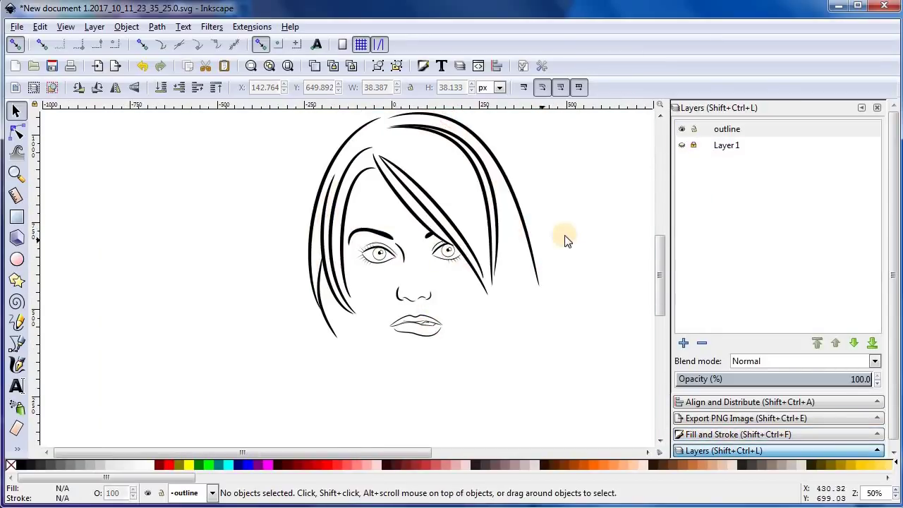
{"action": "scroll", "coordinate": [459, 272], "scroll_direction": "up", "scroll_amount": 2}
{"action": "scroll", "coordinate": [295, 247], "scroll_direction": "up", "scroll_amount": 1}
{"action": "scroll", "coordinate": [304, 248], "scroll_direction": "up", "scroll_amount": 4}
Step: Select the iris circle, make the photo layer visible again, and clear the selection
{"action": "left_click", "coordinate": [323, 252]}
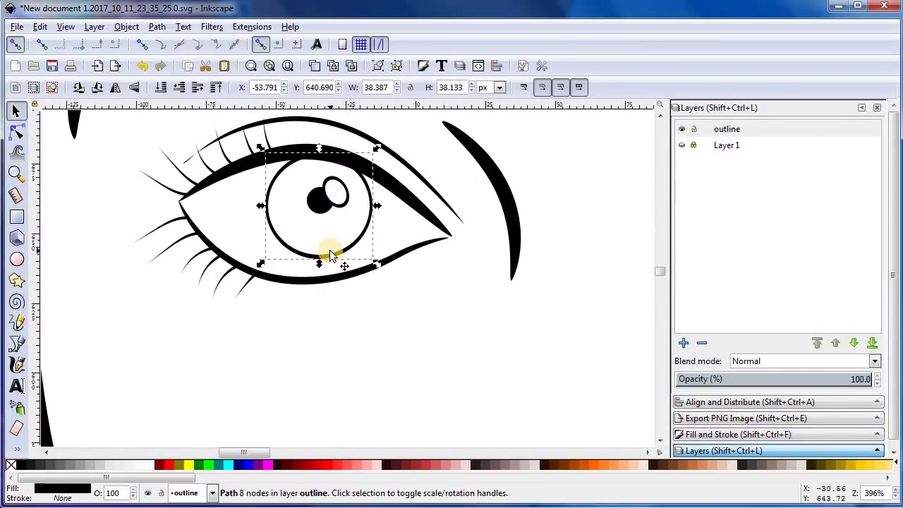
{"action": "scroll", "coordinate": [339, 254], "scroll_direction": "up", "scroll_amount": 1}
{"action": "right_click", "coordinate": [340, 248]}
{"action": "key", "text": "Escape"}
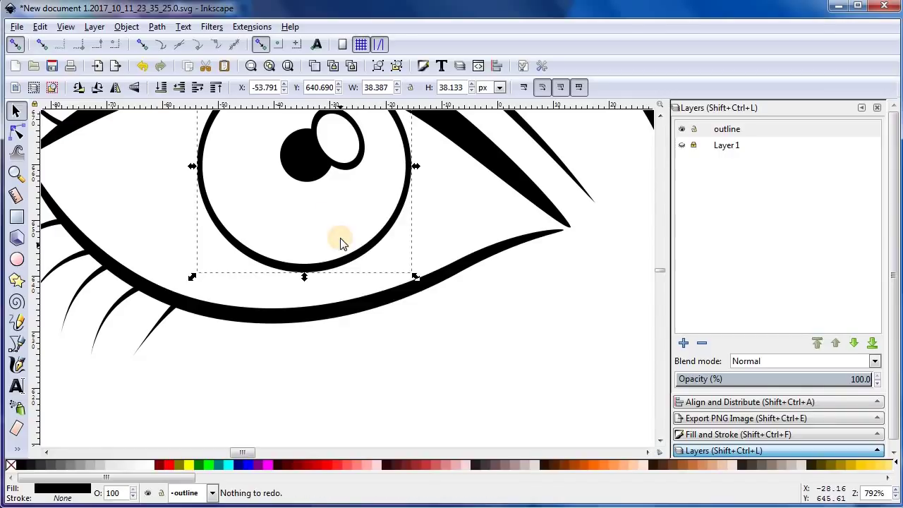
{"action": "left_click", "coordinate": [682, 144]}
{"action": "scroll", "coordinate": [617, 337], "scroll_direction": "down", "scroll_amount": 6}
{"action": "left_click", "coordinate": [614, 335]}
{"action": "scroll", "coordinate": [596, 332], "scroll_direction": "down", "scroll_amount": 2}
{"action": "scroll", "coordinate": [463, 307], "scroll_direction": "down", "scroll_amount": 2}
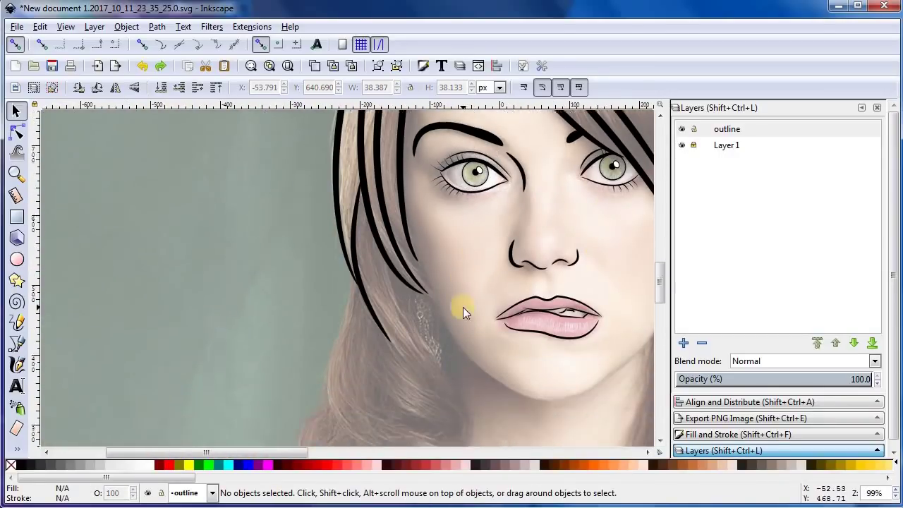
{"action": "scroll", "coordinate": [381, 381], "scroll_direction": "down", "scroll_amount": 2}
{"action": "left_click_drag", "start_coordinate": [309, 453], "coordinate": [352, 452]}
{"action": "scroll", "coordinate": [348, 349], "scroll_direction": "up", "scroll_amount": 1}
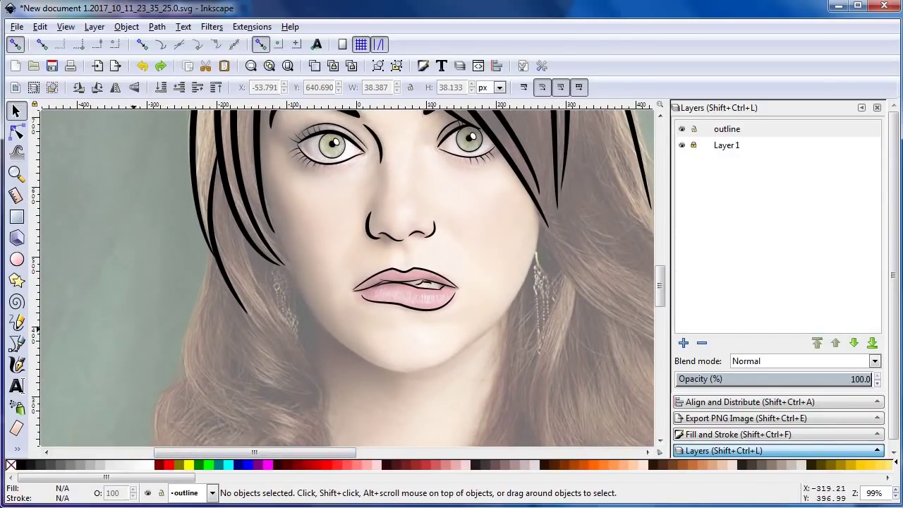
Step: Draw the left jaw line from below the left cheek to the chin and bend it into a curve
{"action": "left_click", "coordinate": [17, 344]}
{"action": "left_click", "coordinate": [289, 270]}
{"action": "left_click", "coordinate": [468, 344]}
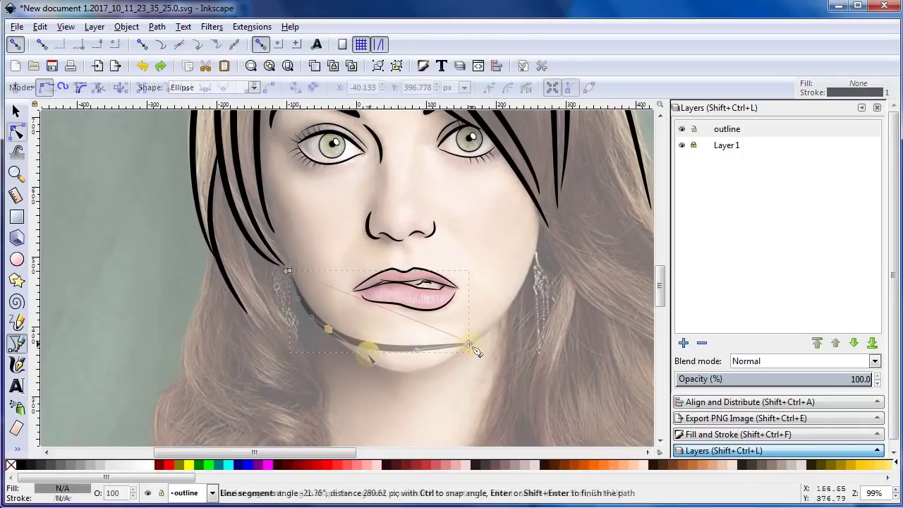
{"action": "key", "text": "Return"}
{"action": "key", "text": "n"}
{"action": "left_click_drag", "start_coordinate": [373, 310], "coordinate": [418, 383]}
{"action": "left_click_drag", "start_coordinate": [291, 272], "coordinate": [305, 298]}
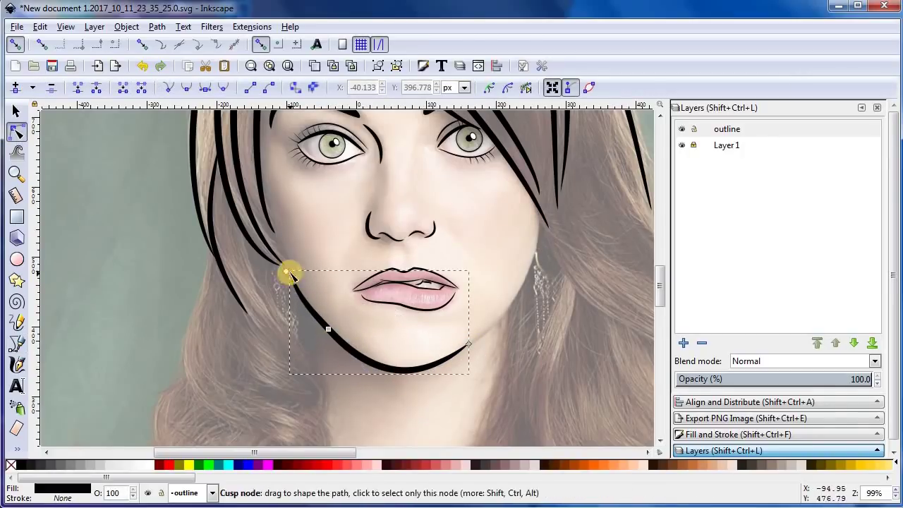
{"action": "left_click", "coordinate": [383, 421]}
Step: Draw a separate right-jaw line from cheek to chin, bow it, then delete it
{"action": "key", "text": "b"}
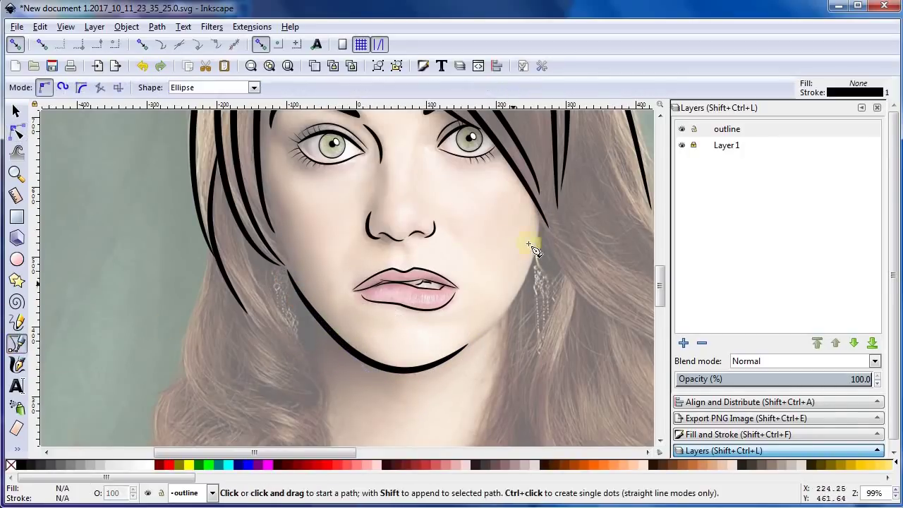
{"action": "left_click", "coordinate": [537, 215]}
{"action": "left_click", "coordinate": [468, 344]}
{"action": "key", "text": "Return"}
{"action": "key", "text": "n"}
{"action": "left_click_drag", "start_coordinate": [524, 313], "coordinate": [494, 352]}
{"action": "scroll", "coordinate": [489, 357], "scroll_direction": "up", "scroll_amount": 1, "text": "ctrl"}
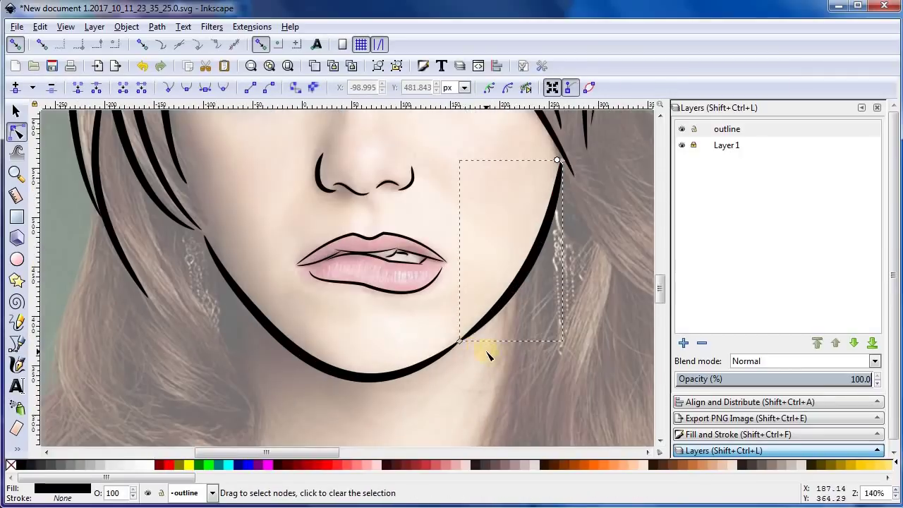
{"action": "left_click", "coordinate": [16, 111]}
{"action": "key", "text": "Delete"}
Step: Extend the left jaw path up to the right cheek and reshape the curve smoothly through the chin
{"action": "key", "text": "n"}
{"action": "left_click", "coordinate": [447, 347]}
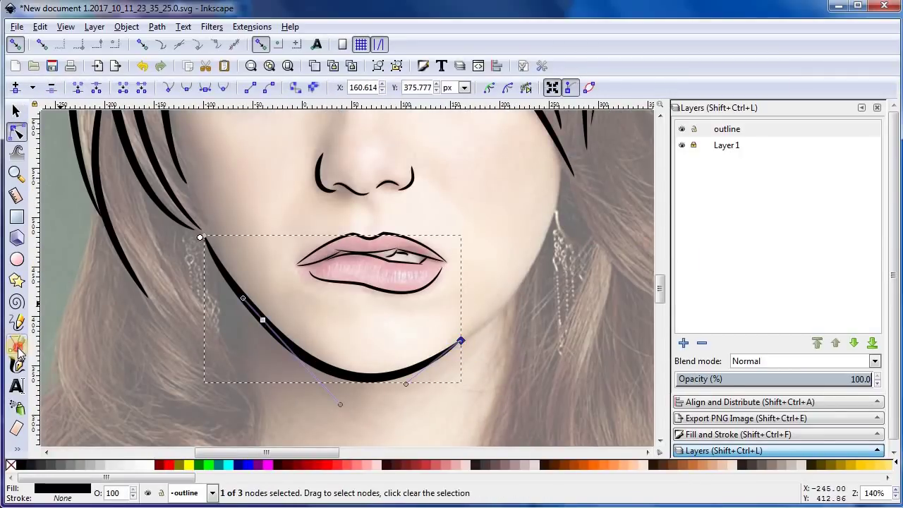
{"action": "key", "text": "b"}
{"action": "left_click", "coordinate": [461, 340]}
{"action": "left_click", "coordinate": [561, 166]}
{"action": "key", "text": "Return"}
{"action": "key", "text": "n"}
{"action": "left_click_drag", "start_coordinate": [541, 282], "coordinate": [504, 302]}
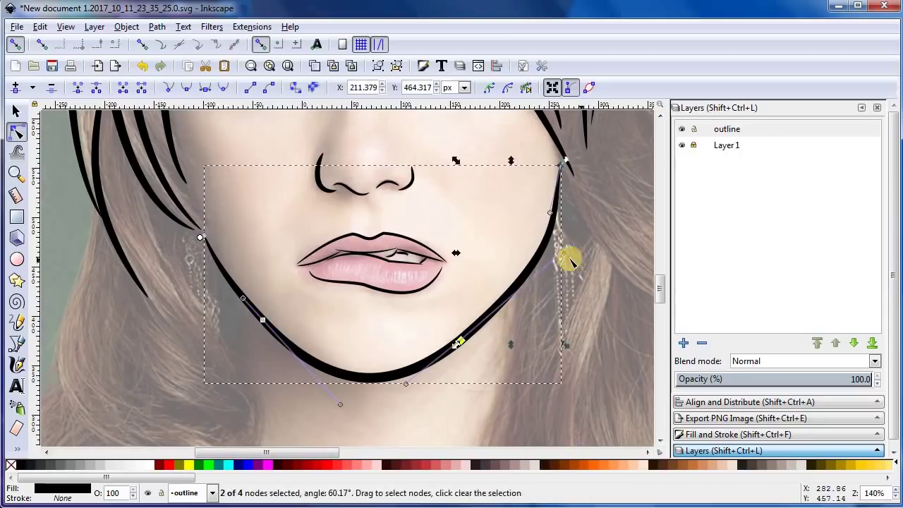
{"action": "left_click_drag", "start_coordinate": [549, 211], "coordinate": [557, 181]}
{"action": "left_click_drag", "start_coordinate": [406, 384], "coordinate": [416, 384]}
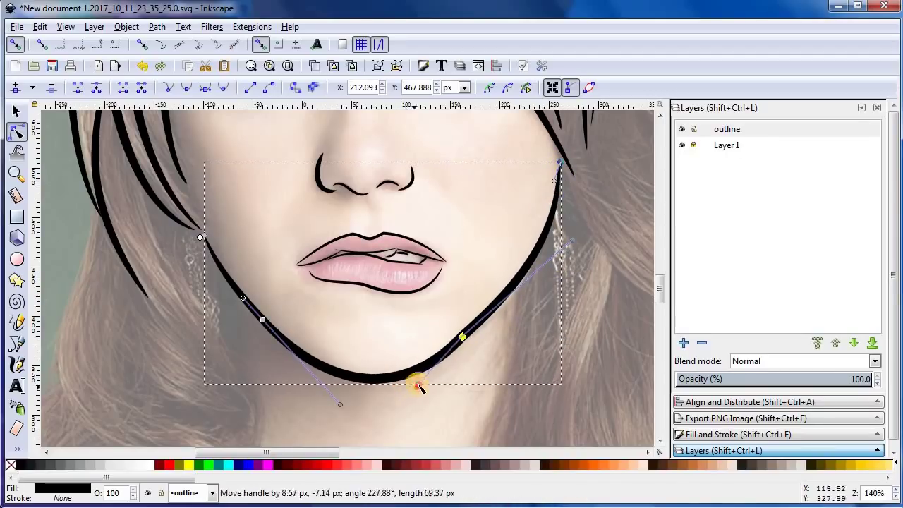
{"action": "left_click_drag", "start_coordinate": [458, 342], "coordinate": [465, 341]}
{"action": "key", "text": "Escape"}
{"action": "key", "text": "minus"}
{"action": "key", "text": "minus"}
Step: Draw two straight hair strands on the lower left beside the neck
{"action": "scroll", "coordinate": [322, 369], "scroll_direction": "down", "scroll_amount": 1}
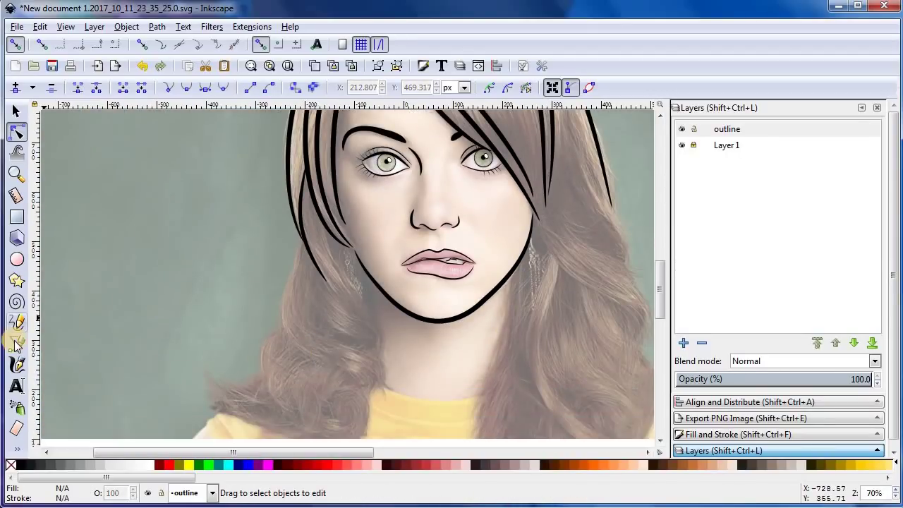
{"action": "left_click", "coordinate": [17, 343]}
{"action": "left_click", "coordinate": [326, 229]}
{"action": "double_click", "coordinate": [348, 353]}
{"action": "left_click", "coordinate": [315, 295]}
{"action": "double_click", "coordinate": [387, 387]}
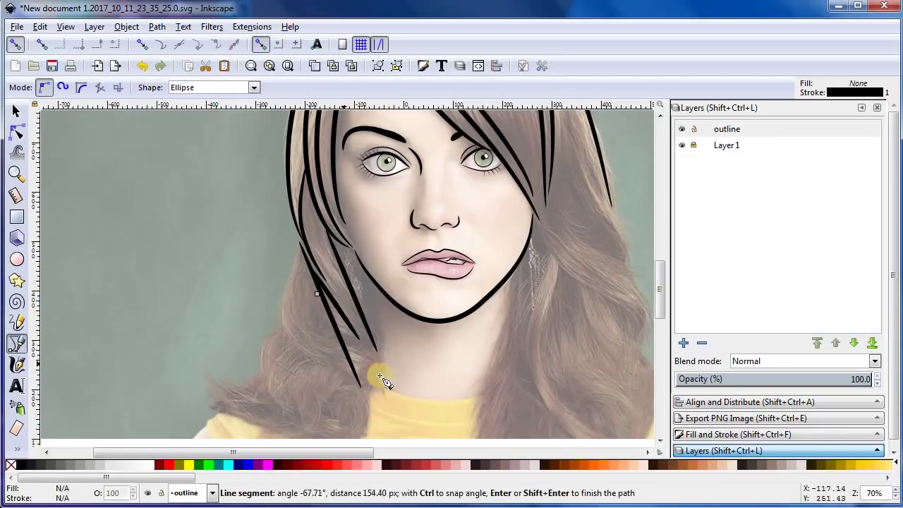
{"action": "key", "text": "n"}
{"action": "scroll", "coordinate": [373, 346], "scroll_direction": "up", "scroll_amount": 1, "text": "ctrl"}
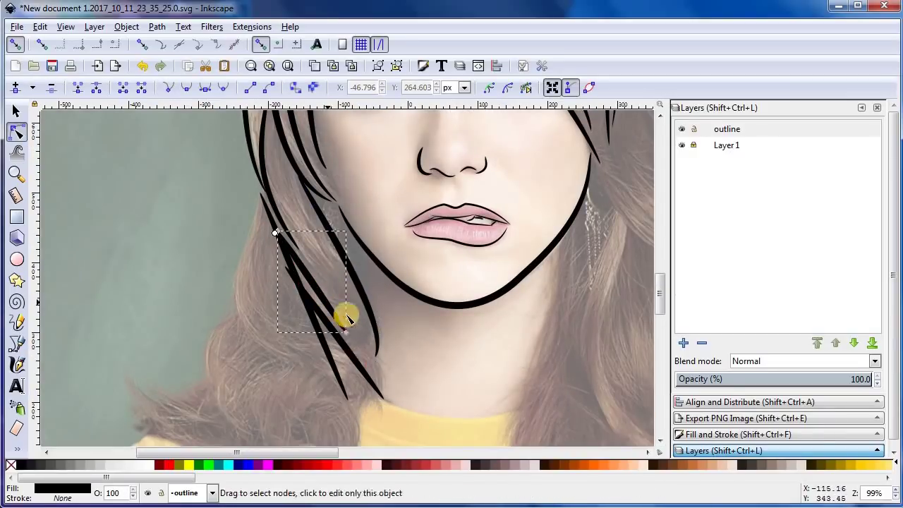
Step: Bend the left and middle hair strands into flowing curves by dragging their segments and nodes
{"action": "left_click_drag", "start_coordinate": [337, 346], "coordinate": [252, 342]}
{"action": "left_click_drag", "start_coordinate": [256, 261], "coordinate": [257, 268]}
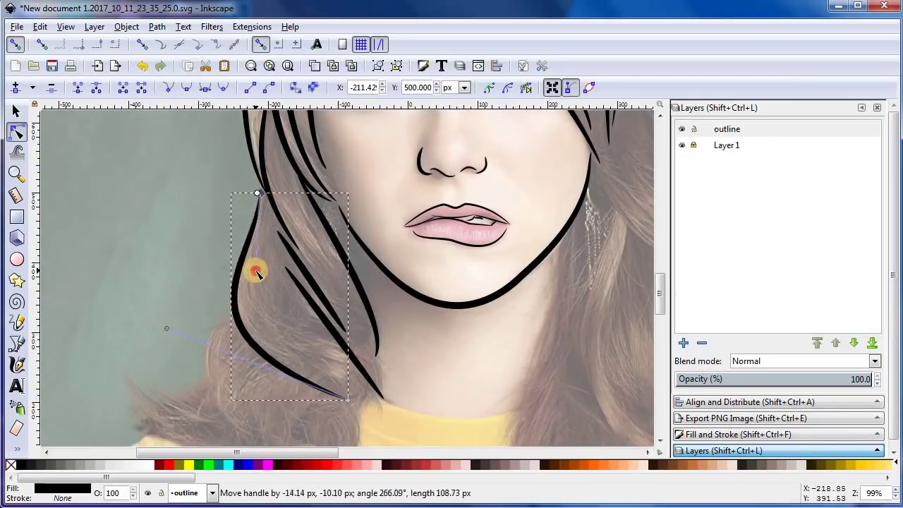
{"action": "left_click", "coordinate": [337, 359]}
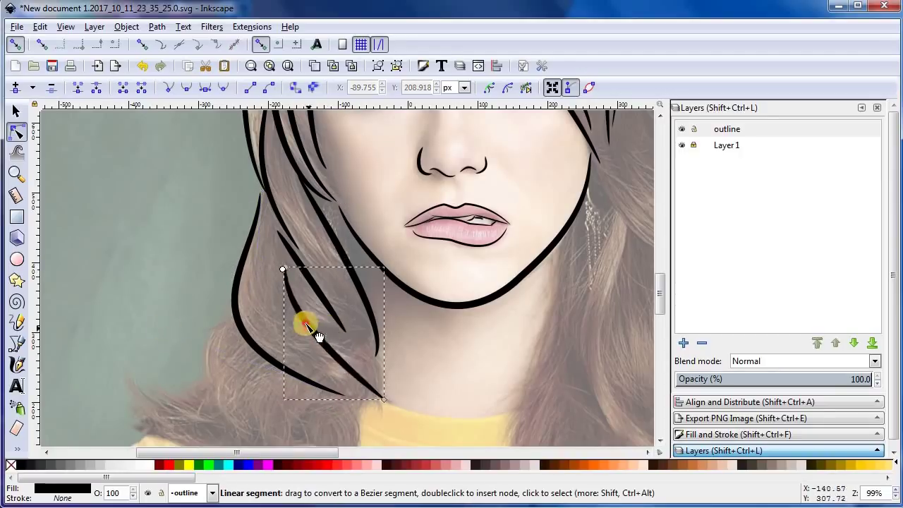
{"action": "left_click_drag", "start_coordinate": [314, 337], "coordinate": [252, 272]}
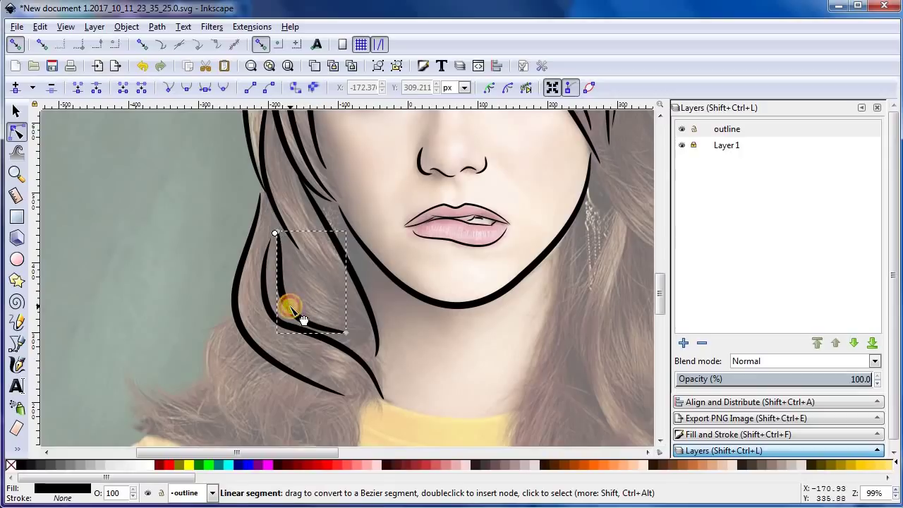
{"action": "left_click_drag", "start_coordinate": [350, 357], "coordinate": [369, 346]}
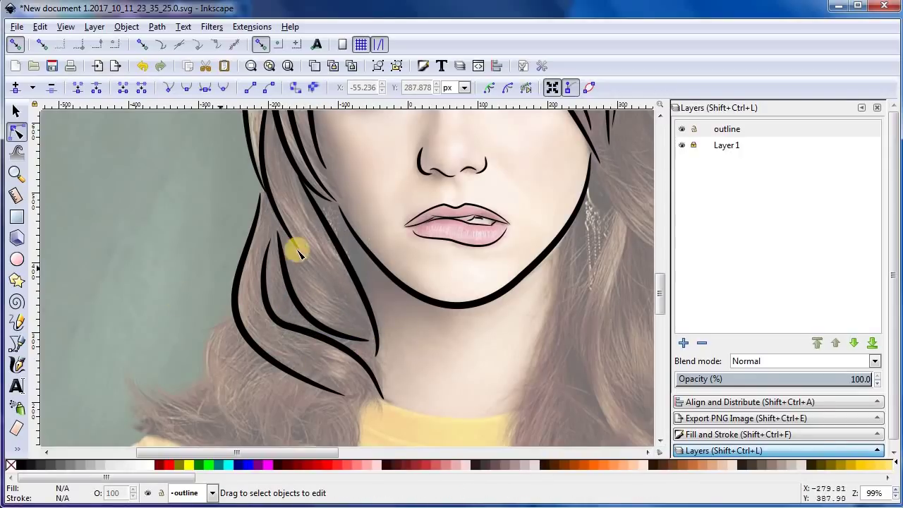
{"action": "scroll", "coordinate": [298, 254], "scroll_direction": "up", "scroll_amount": 1}
{"action": "left_click_drag", "start_coordinate": [290, 362], "coordinate": [288, 360]}
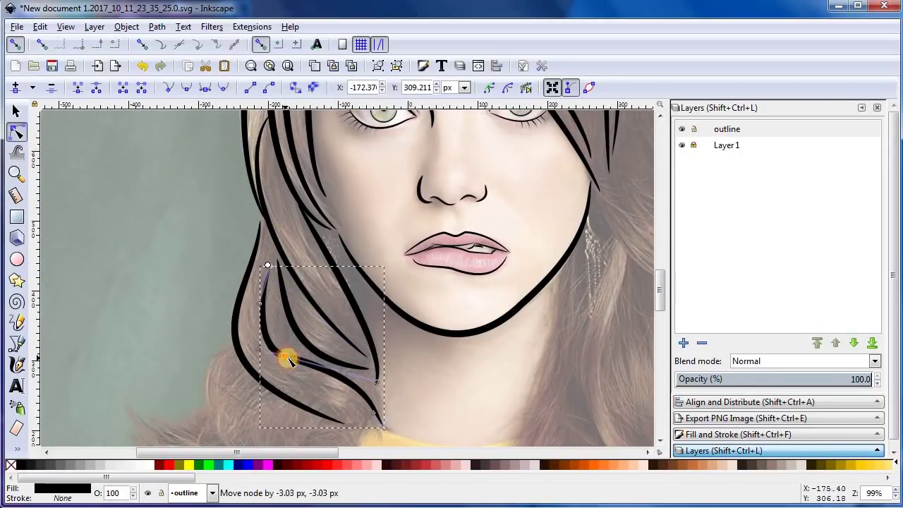
{"action": "scroll", "coordinate": [181, 212], "scroll_direction": "down", "scroll_amount": 3}
{"action": "left_click_drag", "start_coordinate": [292, 280], "coordinate": [313, 293]}
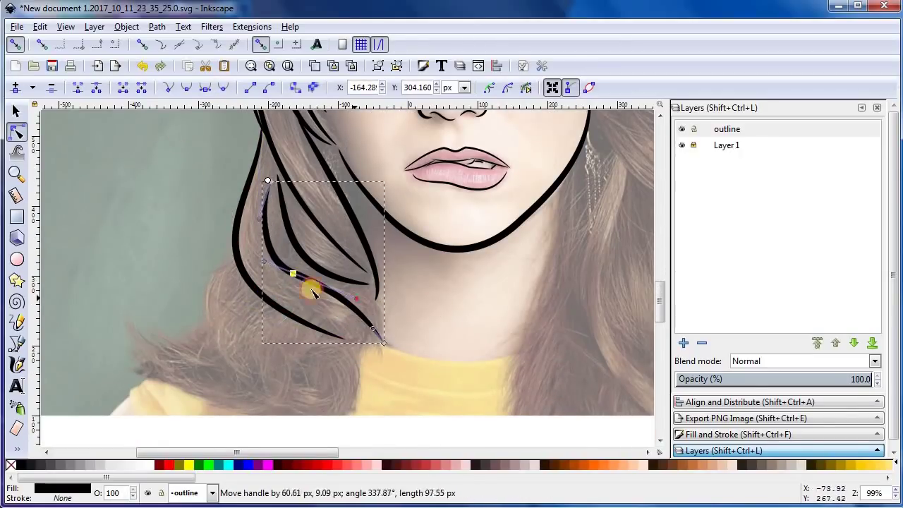
{"action": "scroll", "coordinate": [425, 322], "scroll_direction": "down", "scroll_amount": 1}
{"action": "left_click", "coordinate": [426, 322]}
{"action": "scroll", "coordinate": [383, 258], "scroll_direction": "up", "scroll_amount": 7}
{"action": "scroll", "coordinate": [181, 333], "scroll_direction": "down", "scroll_amount": 6}
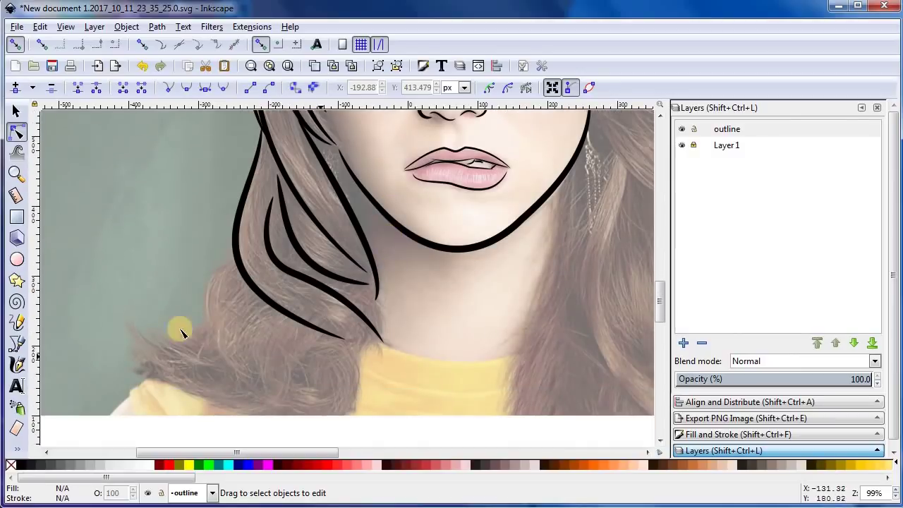
Step: Draw a tapered neckline stroke below the chin and curve it along the collar
{"action": "left_click", "coordinate": [17, 343]}
{"action": "left_click", "coordinate": [379, 347]}
{"action": "left_click", "coordinate": [17, 132]}
{"action": "scroll", "coordinate": [378, 346], "scroll_direction": "up", "scroll_amount": 2}
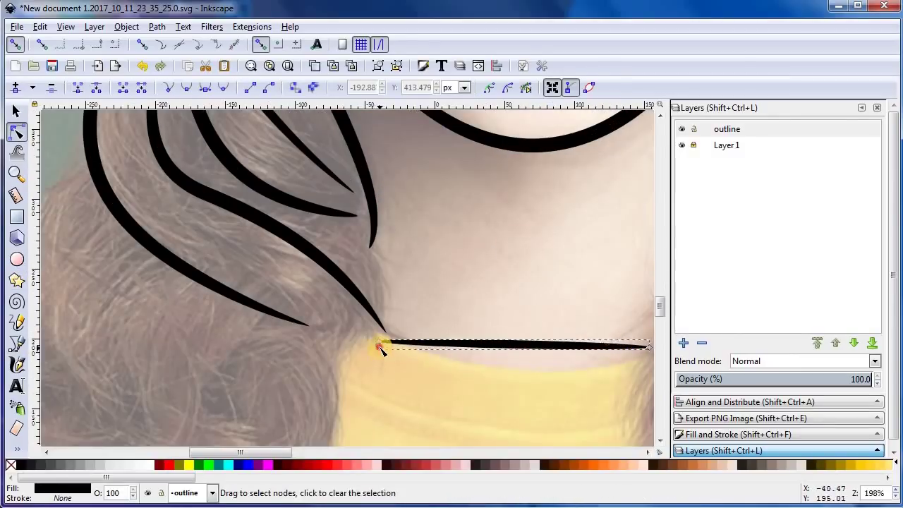
{"action": "mouse_move", "coordinate": [493, 356]}
{"action": "left_mouse_down"}
{"action": "mouse_move", "coordinate": [574, 379]}
{"action": "mouse_move", "coordinate": [538, 395]}
{"action": "left_mouse_up"}
{"action": "mouse_move", "coordinate": [379, 341]}
{"action": "left_mouse_down"}
{"action": "mouse_move", "coordinate": [423, 358]}
{"action": "mouse_move", "coordinate": [367, 368]}
{"action": "left_mouse_up"}
{"action": "left_click", "coordinate": [444, 380]}
{"action": "scroll", "coordinate": [444, 380], "scroll_direction": "down", "scroll_amount": 3}
Step: Draw a second neckline stroke across the yellow shirt and start curving it
{"action": "left_click", "coordinate": [17, 344]}
{"action": "left_click", "coordinate": [343, 306]}
{"action": "double_click", "coordinate": [635, 330]}
{"action": "left_click", "coordinate": [17, 132]}
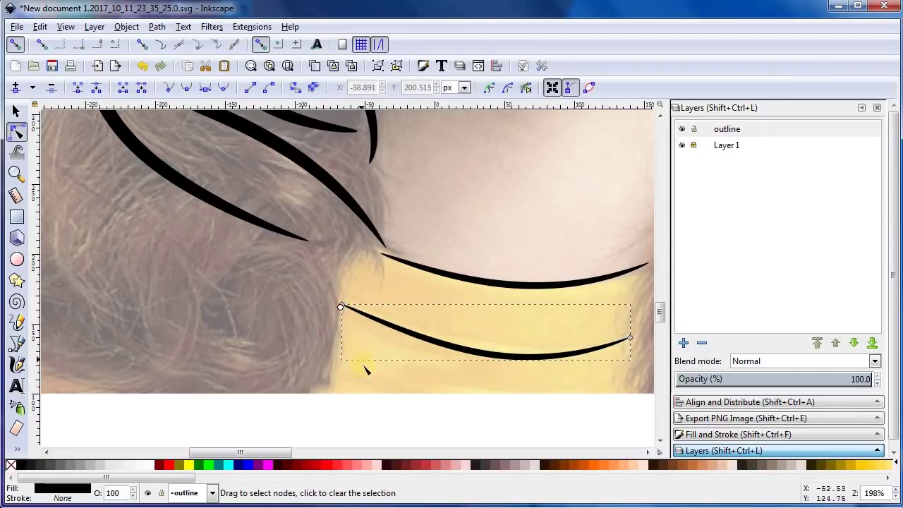
{"action": "scroll", "coordinate": [406, 300], "scroll_direction": "down", "scroll_amount": 3}
{"action": "scroll", "coordinate": [528, 282], "scroll_direction": "up", "scroll_amount": 2}
Step: Draw a curved stroke above the earring
{"action": "left_click", "coordinate": [17, 344]}
{"action": "left_click", "coordinate": [435, 175]}
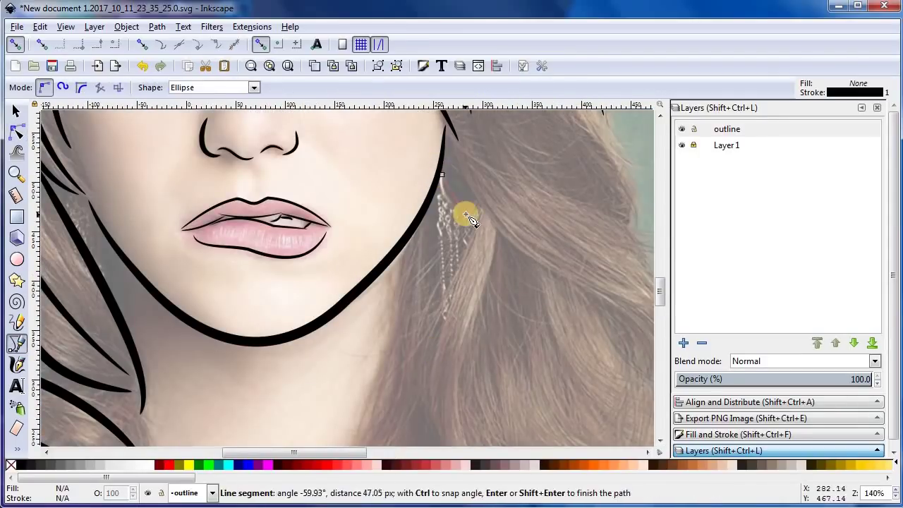
{"action": "double_click", "coordinate": [463, 211]}
{"action": "scroll", "coordinate": [464, 212], "scroll_direction": "up", "scroll_amount": 3}
{"action": "key", "text": "n"}
{"action": "left_click_drag", "start_coordinate": [332, 198], "coordinate": [310, 217]}
Step: Draw several black teardrop shapes for the dangling earring
{"action": "key", "text": "b"}
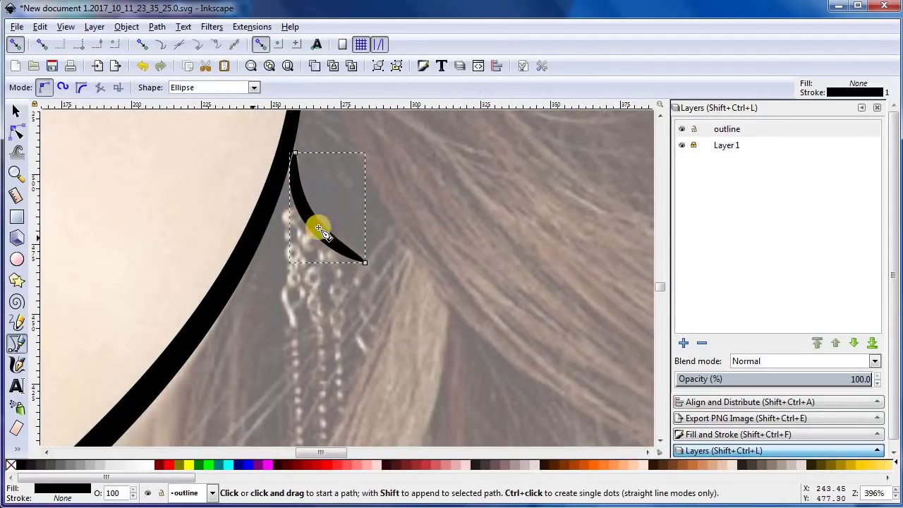
{"action": "left_click", "coordinate": [293, 331]}
{"action": "double_click", "coordinate": [293, 289]}
{"action": "left_click", "coordinate": [316, 281]}
{"action": "double_click", "coordinate": [317, 329]}
{"action": "double_click", "coordinate": [339, 282]}
{"action": "left_click", "coordinate": [292, 274]}
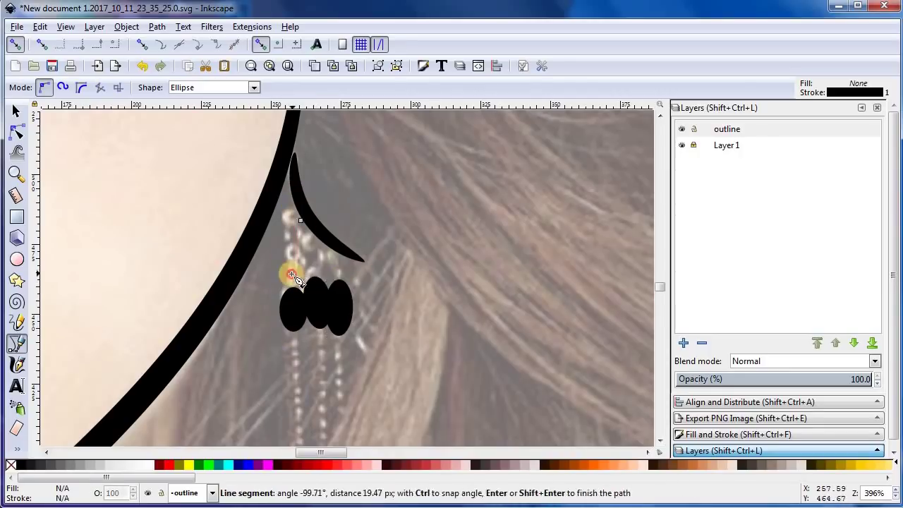
{"action": "key", "text": "n"}
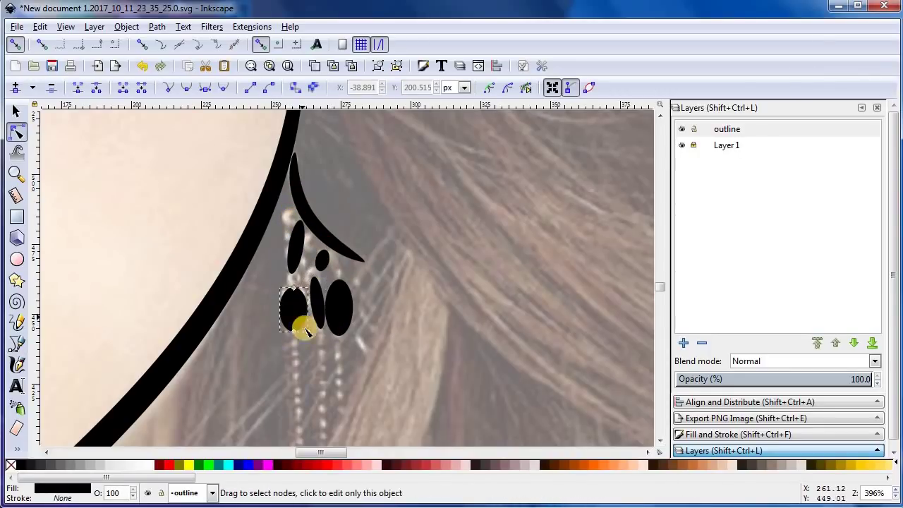
{"action": "scroll", "coordinate": [302, 223], "scroll_direction": "down", "scroll_amount": 1}
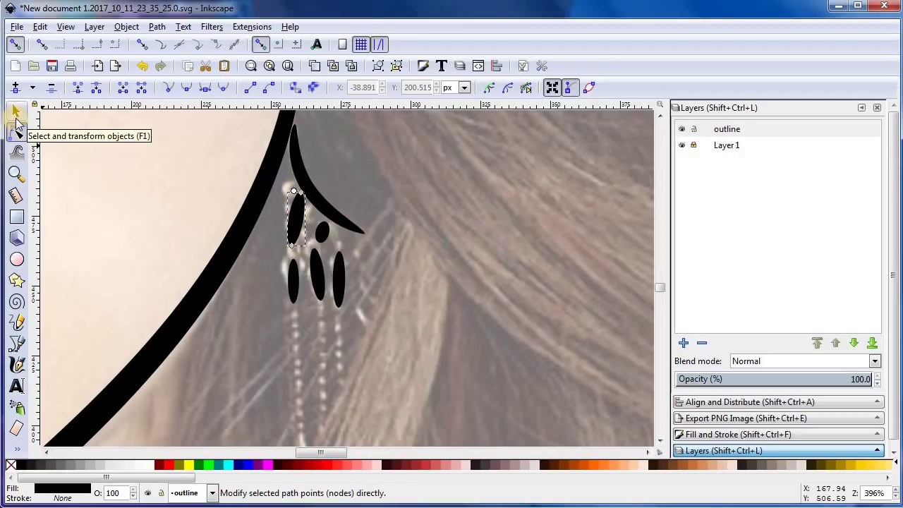
Step: Rotate and position the earring teardrops to follow the earring's hang
{"action": "left_click", "coordinate": [16, 110]}
{"action": "left_click", "coordinate": [281, 192]}
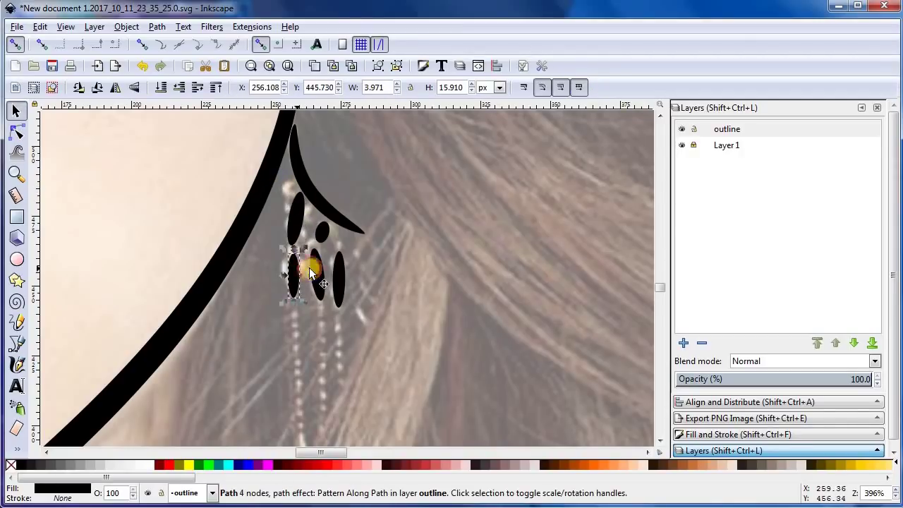
{"action": "left_click", "coordinate": [330, 231]}
{"action": "left_click", "coordinate": [328, 195]}
{"action": "left_click", "coordinate": [317, 201]}
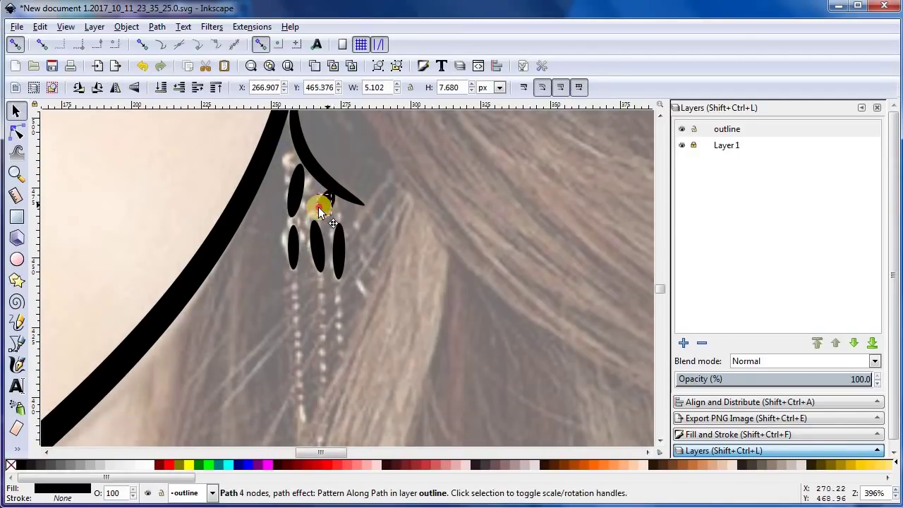
{"action": "left_click", "coordinate": [398, 227]}
{"action": "scroll", "coordinate": [397, 227], "scroll_direction": "down", "scroll_amount": 3}
Step: Set the pen Shape to None and draw two thin lines hanging below the teardrops
{"action": "left_click", "coordinate": [212, 87]}
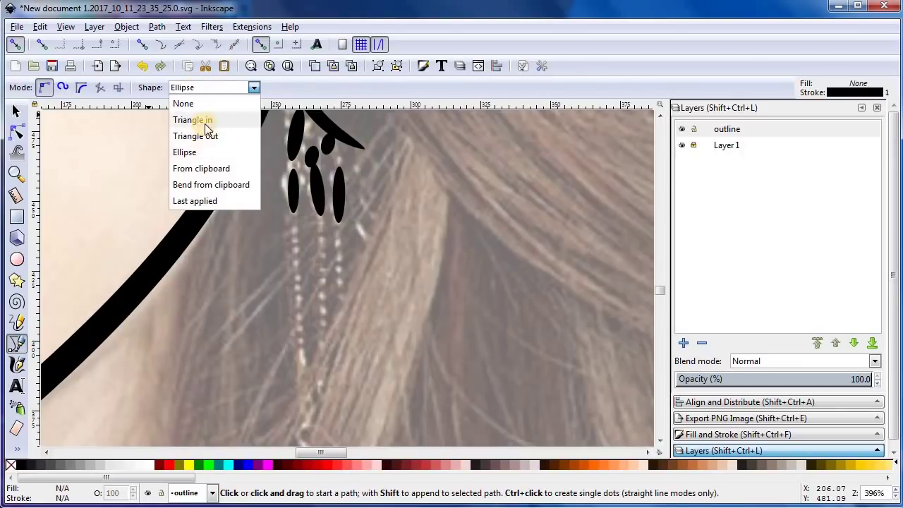
{"action": "left_click", "coordinate": [203, 103]}
{"action": "left_click_drag", "start_coordinate": [292, 215], "coordinate": [301, 368]}
{"action": "mouse_move", "coordinate": [322, 219]}
{"action": "left_mouse_down"}
{"action": "mouse_move", "coordinate": [324, 337]}
{"action": "mouse_move", "coordinate": [345, 290]}
{"action": "left_mouse_up"}
Step: Switch the pen Shape back to Ellipse and draw a small bead beside the earring
{"action": "left_click", "coordinate": [212, 87]}
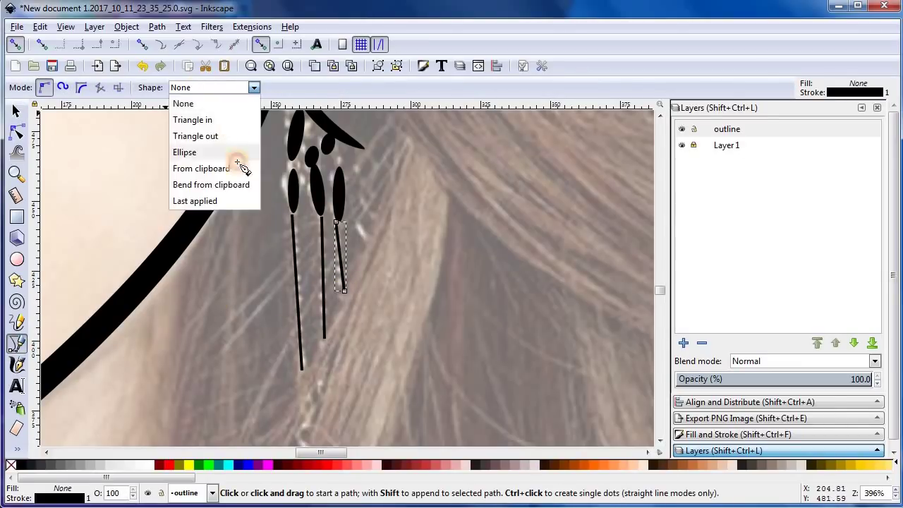
{"action": "left_click", "coordinate": [181, 151]}
{"action": "left_click_drag", "start_coordinate": [353, 164], "coordinate": [379, 164]}
{"action": "left_click", "coordinate": [365, 187]}
{"action": "double_click", "coordinate": [367, 208]}
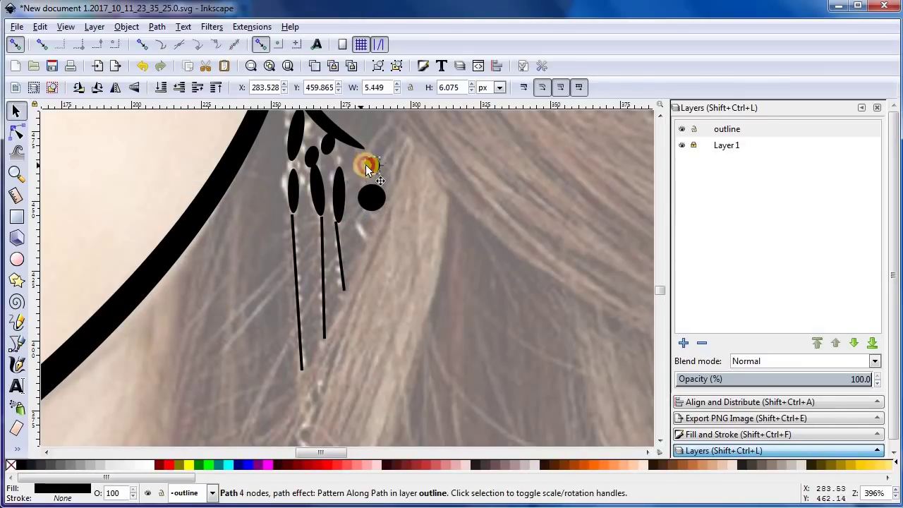
{"action": "key", "text": "n"}
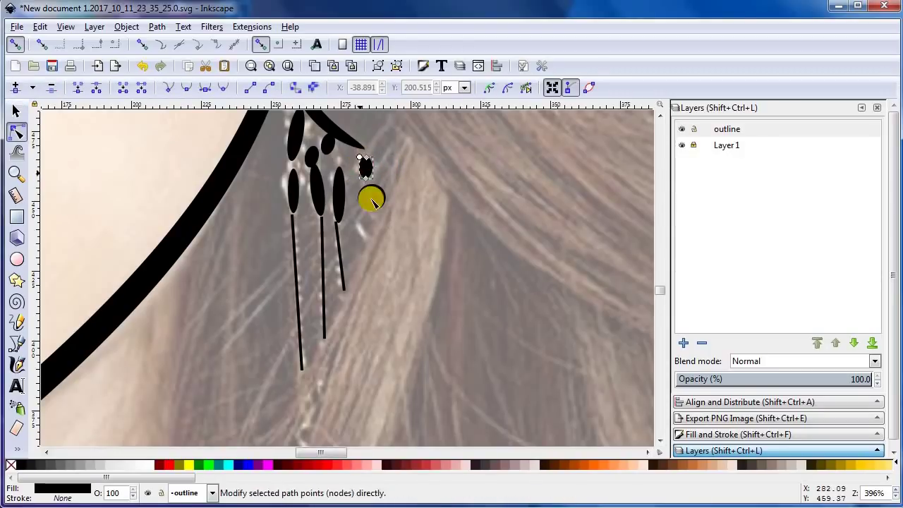
{"action": "key", "text": "s"}
{"action": "scroll", "coordinate": [433, 173], "scroll_direction": "down", "scroll_amount": 4, "text": "ctrl"}
Step: Draw a long tapered stroke down the right side of the neck and a right hair strand
{"action": "key", "text": "Escape"}
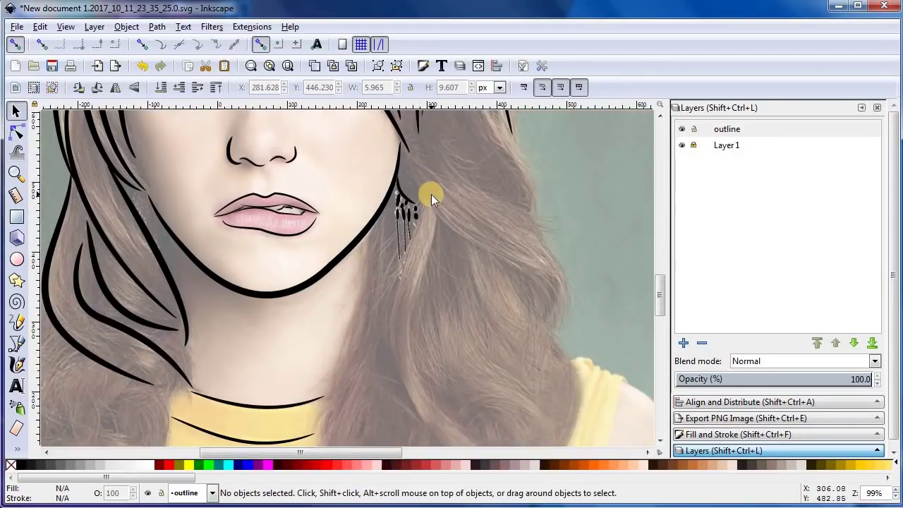
{"action": "scroll", "coordinate": [421, 192], "scroll_direction": "down", "scroll_amount": 3}
{"action": "left_click", "coordinate": [17, 344]}
{"action": "left_click", "coordinate": [395, 141]}
{"action": "double_click", "coordinate": [318, 399]}
{"action": "left_click", "coordinate": [429, 148]}
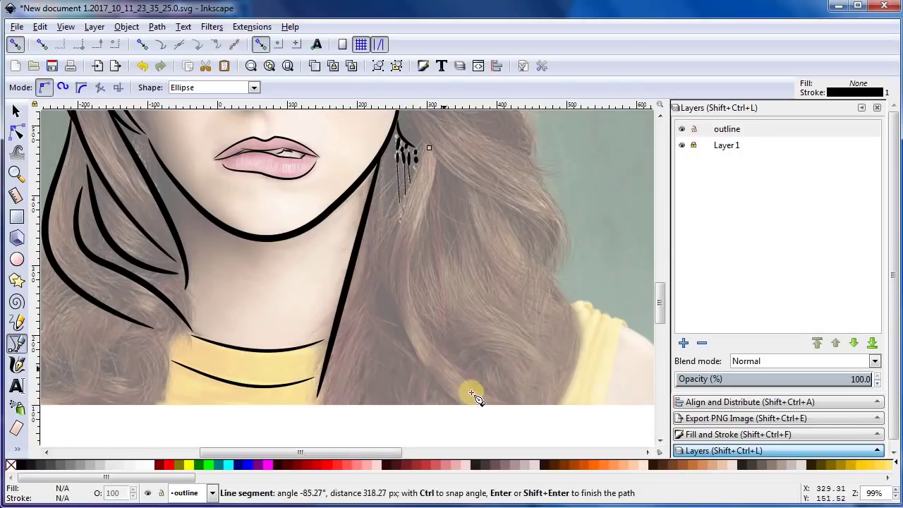
{"action": "double_click", "coordinate": [470, 401]}
Step: Bend the neck line and the right hair strand into curves, then shift the strand about 31 px right
{"action": "left_click", "coordinate": [17, 132]}
{"action": "left_click", "coordinate": [355, 264]}
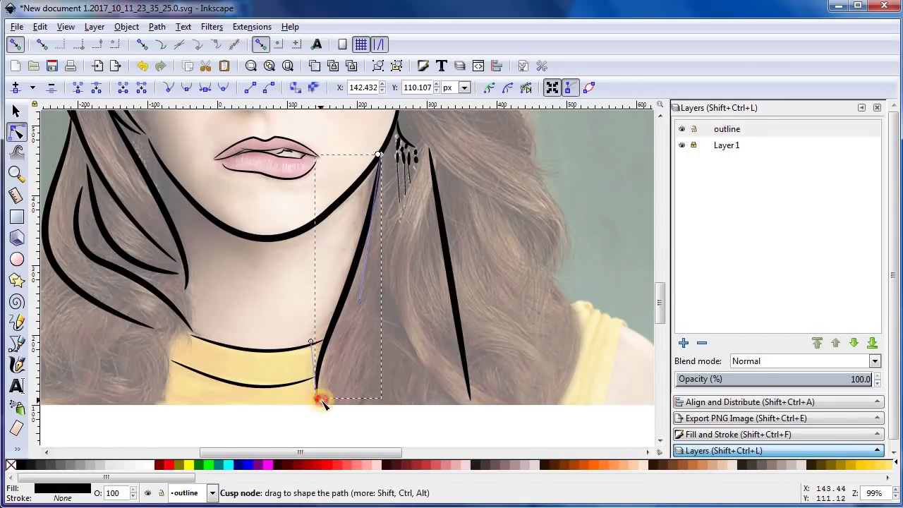
{"action": "left_click_drag", "start_coordinate": [442, 318], "coordinate": [395, 283]}
{"action": "left_click_drag", "start_coordinate": [452, 382], "coordinate": [385, 282]}
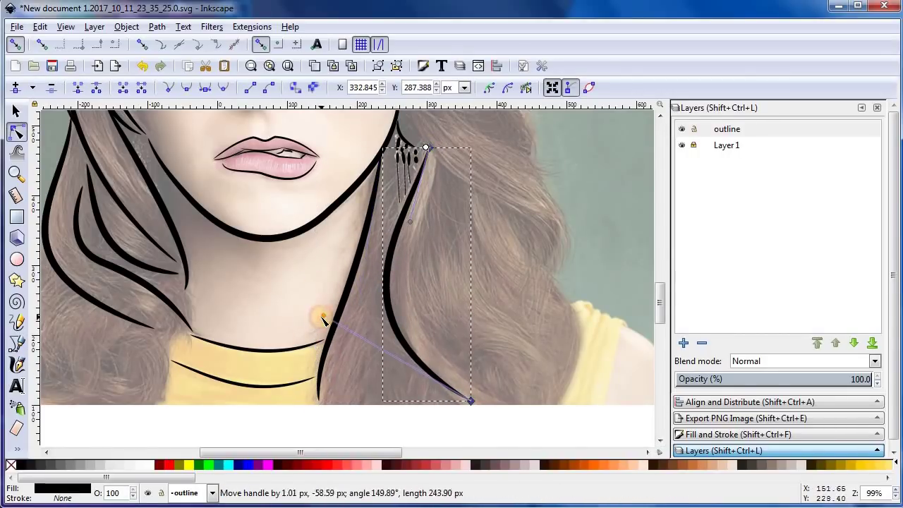
{"action": "right_click", "coordinate": [378, 244]}
{"action": "key", "text": "Escape"}
{"action": "key", "text": "s"}
{"action": "left_click_drag", "start_coordinate": [403, 227], "coordinate": [426, 227]}
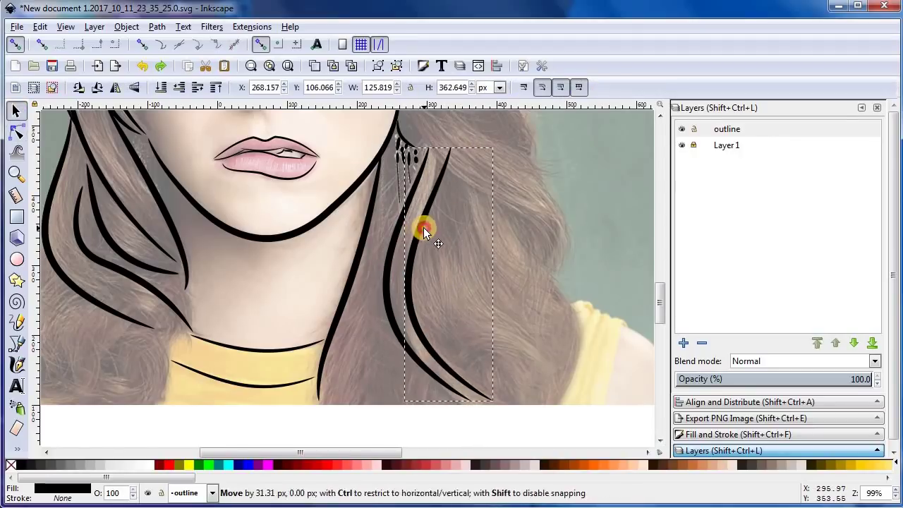
{"action": "key", "text": "n"}
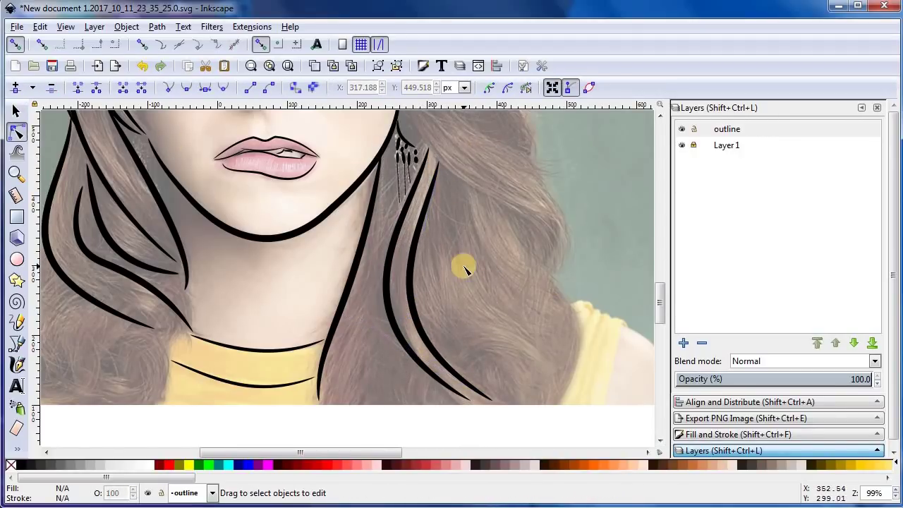
Step: Draw two more tapered strands on the outer right hair
{"action": "scroll", "coordinate": [465, 268], "scroll_direction": "up", "scroll_amount": 2}
{"action": "key", "text": "b"}
{"action": "scroll", "coordinate": [560, 242], "scroll_direction": "up", "scroll_amount": 2}
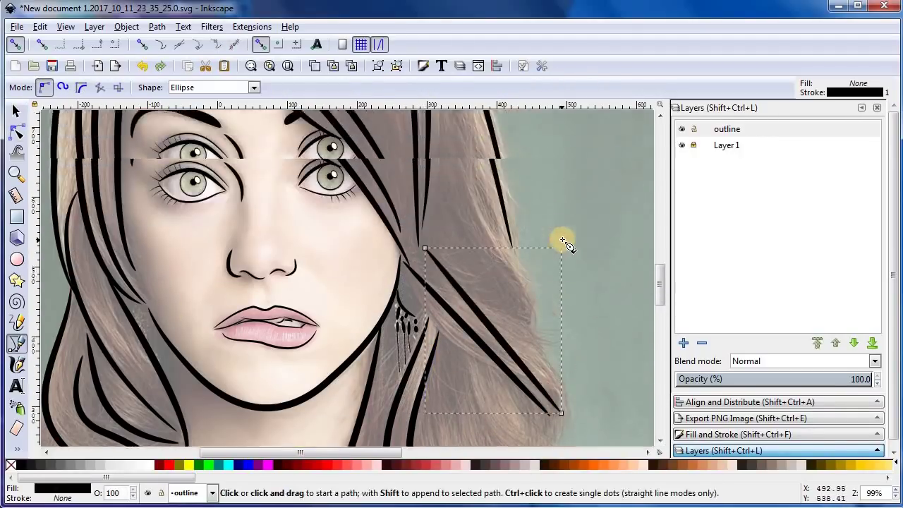
{"action": "scroll", "coordinate": [532, 416], "scroll_direction": "up", "scroll_amount": 3}
{"action": "scroll", "coordinate": [520, 334], "scroll_direction": "down", "scroll_amount": 6}
{"action": "left_click", "coordinate": [509, 244]}
{"action": "double_click", "coordinate": [561, 425]}
{"action": "left_click", "coordinate": [440, 306]}
{"action": "double_click", "coordinate": [529, 424]}
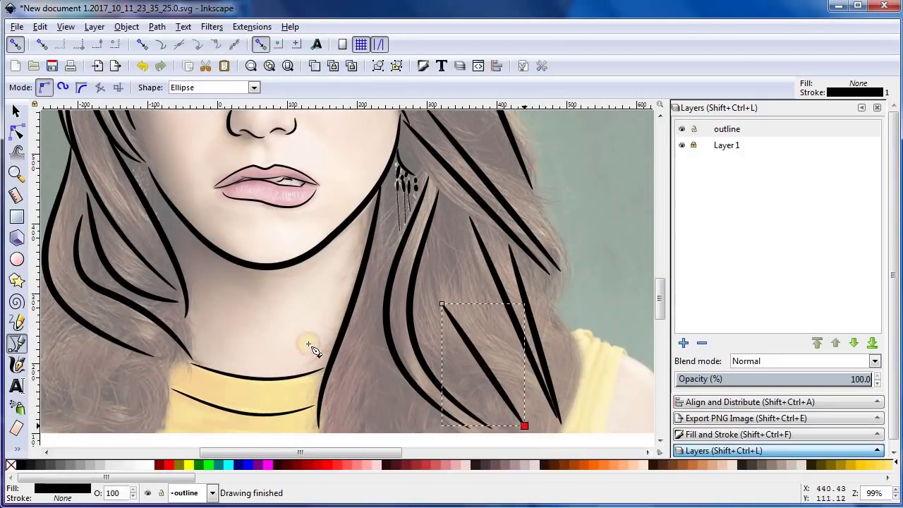
Step: Bend the new outer strand outward into a curve and reposition its lower node
{"action": "key", "text": "n"}
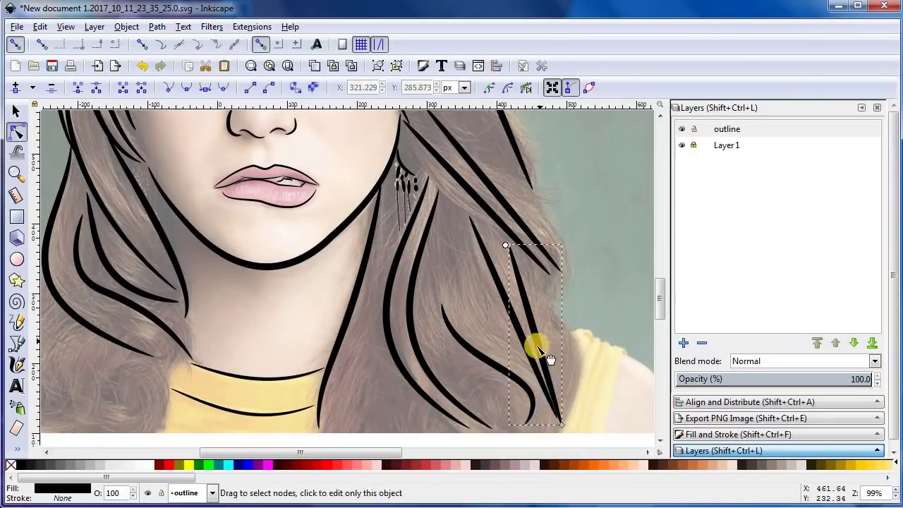
{"action": "left_click_drag", "start_coordinate": [538, 351], "coordinate": [580, 351]}
{"action": "left_click_drag", "start_coordinate": [530, 367], "coordinate": [544, 423]}
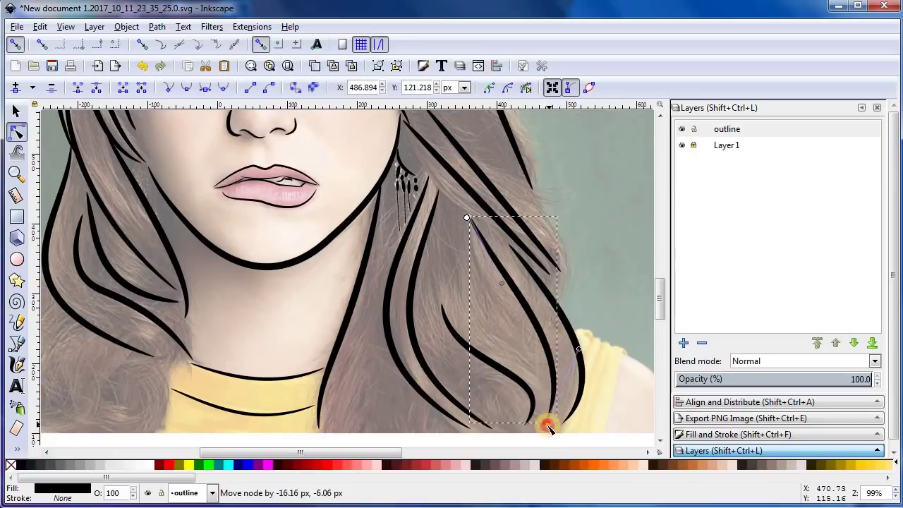
{"action": "scroll", "coordinate": [515, 332], "scroll_direction": "up", "scroll_amount": 2}
{"action": "left_click", "coordinate": [489, 242]}
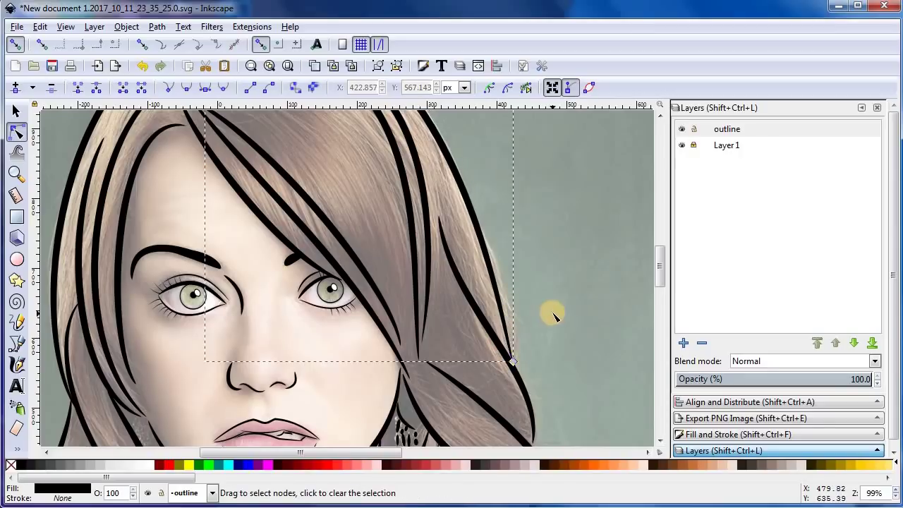
{"action": "scroll", "coordinate": [553, 316], "scroll_direction": "down", "scroll_amount": 6}
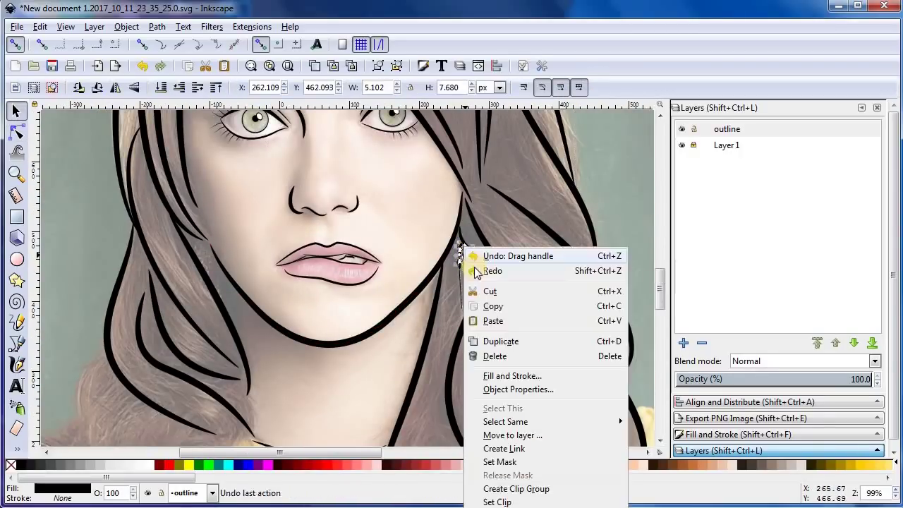
Step: Nudge the small earring dot into place and reshape the latest hair stroke
{"action": "scroll", "coordinate": [202, 255], "scroll_direction": "up", "scroll_amount": 4}
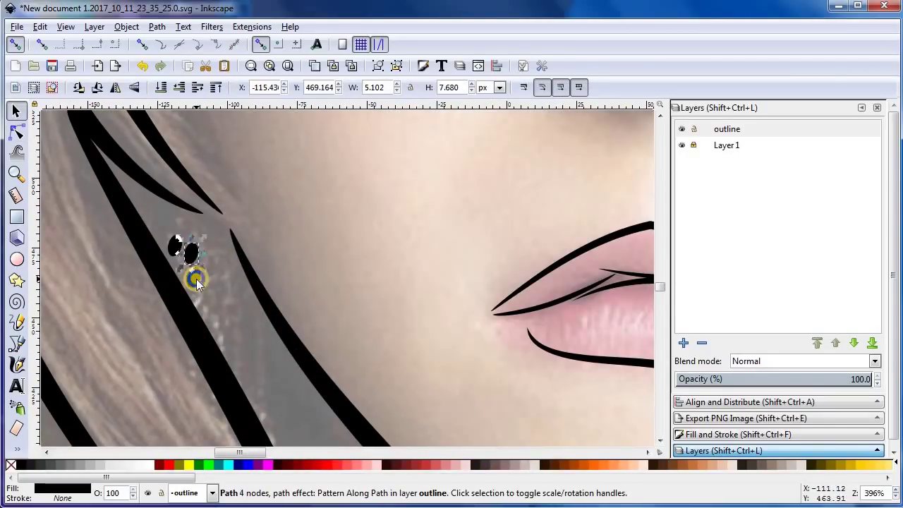
{"action": "left_click_drag", "start_coordinate": [197, 282], "coordinate": [216, 275]}
{"action": "scroll", "coordinate": [212, 240], "scroll_direction": "down", "scroll_amount": 5}
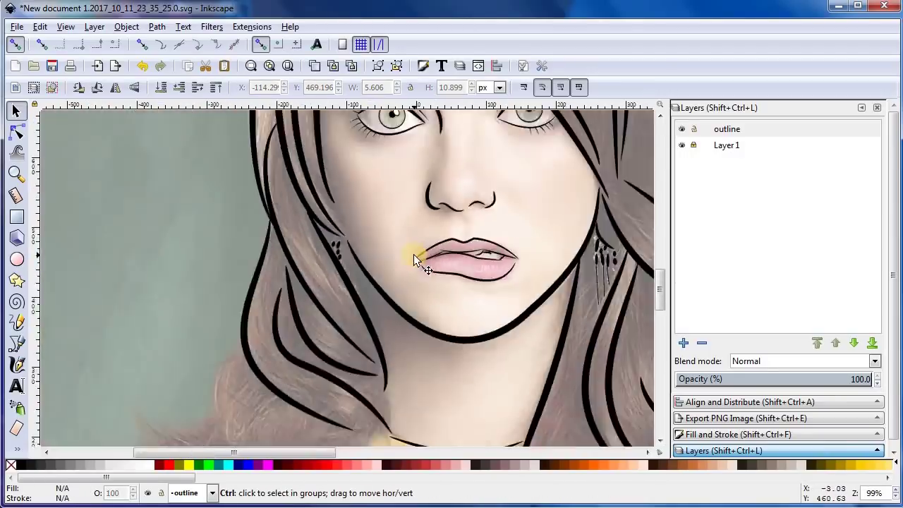
{"action": "scroll", "coordinate": [578, 338], "scroll_direction": "down", "scroll_amount": 2}
{"action": "scroll", "coordinate": [574, 207], "scroll_direction": "up", "scroll_amount": 3}
{"action": "key", "text": "n"}
{"action": "left_click_drag", "start_coordinate": [529, 345], "coordinate": [519, 349]}
{"action": "scroll", "coordinate": [518, 349], "scroll_direction": "down", "scroll_amount": 3}
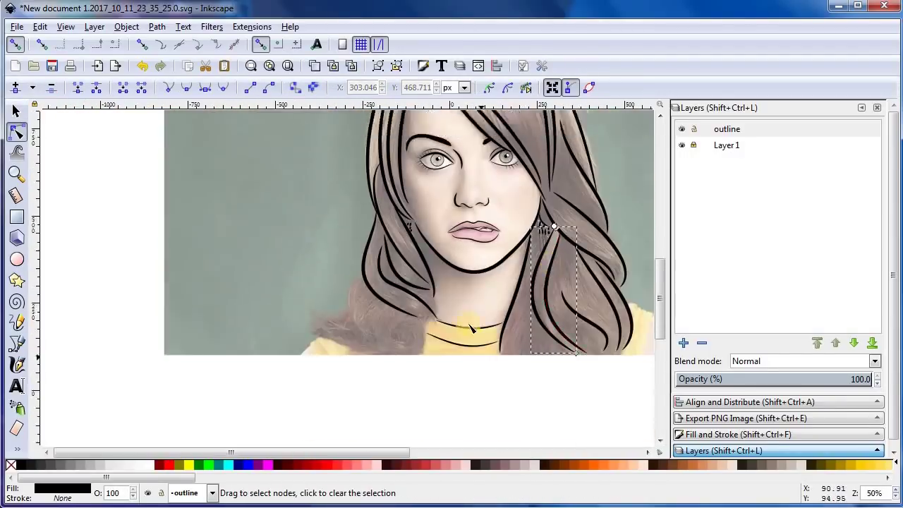
{"action": "scroll", "coordinate": [424, 197], "scroll_direction": "up", "scroll_amount": 3}
Step: Add a tapered hair stroke and a curved strand at the hair's left edge
{"action": "left_click", "coordinate": [17, 342]}
{"action": "left_click", "coordinate": [303, 131]}
{"action": "double_click", "coordinate": [339, 390]}
{"action": "key", "text": "n"}
{"action": "key", "text": "b"}
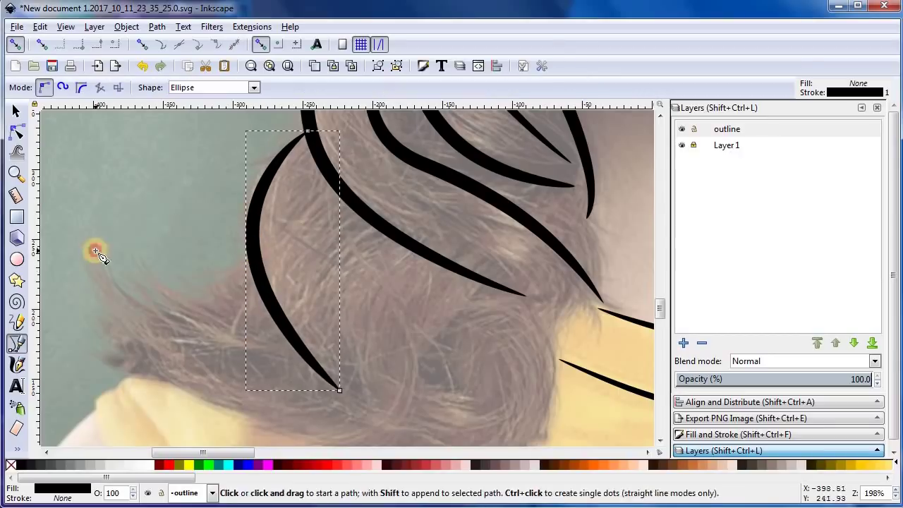
{"action": "left_click", "coordinate": [95, 256]}
{"action": "double_click", "coordinate": [250, 265]}
{"action": "key", "text": "n"}
{"action": "mouse_move", "coordinate": [207, 262]}
{"action": "left_mouse_down"}
{"action": "mouse_move", "coordinate": [145, 256]}
{"action": "mouse_move", "coordinate": [134, 317]}
{"action": "left_mouse_up"}
Step: Draw a long stroke along the lower hair and bend it to follow the hair
{"action": "key", "text": "b"}
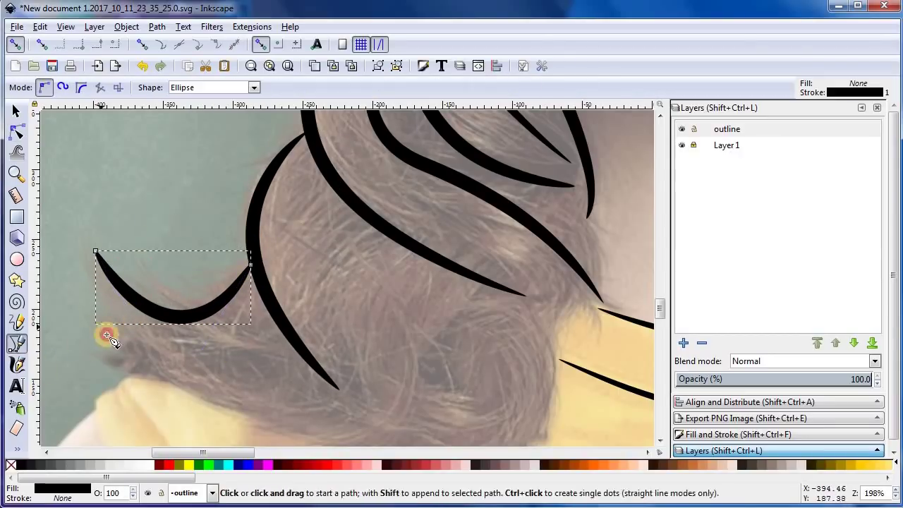
{"action": "scroll", "coordinate": [105, 332], "scroll_direction": "down", "scroll_amount": 1}
{"action": "left_click", "coordinate": [101, 305]}
{"action": "double_click", "coordinate": [515, 407]}
{"action": "key", "text": "n"}
{"action": "left_click_drag", "start_coordinate": [296, 353], "coordinate": [296, 412]}
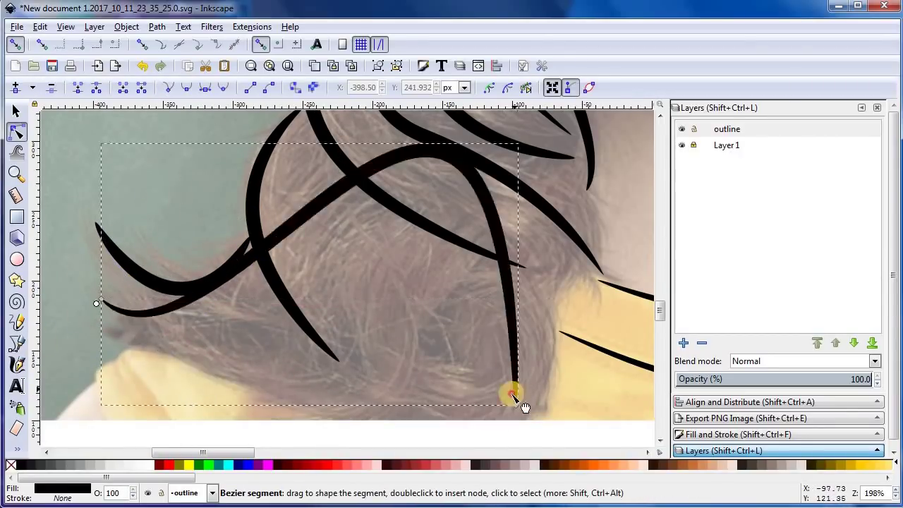
{"action": "left_click_drag", "start_coordinate": [515, 407], "coordinate": [494, 292]}
Step: Add a curved strand on the hair's right and a short strand at its lower edge
{"action": "scroll", "coordinate": [292, 322], "scroll_direction": "down", "scroll_amount": 1}
{"action": "key", "text": "b"}
{"action": "left_click", "coordinate": [471, 250]}
{"action": "double_click", "coordinate": [525, 391]}
{"action": "key", "text": "n"}
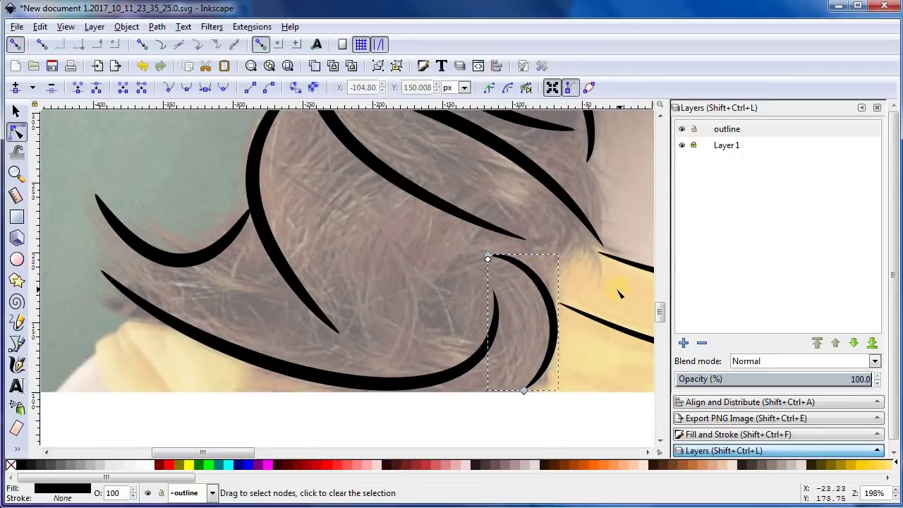
{"action": "scroll", "coordinate": [618, 294], "scroll_direction": "up", "scroll_amount": 1}
{"action": "scroll", "coordinate": [598, 282], "scroll_direction": "down", "scroll_amount": 2}
{"action": "key", "text": "b"}
{"action": "left_click", "coordinate": [266, 302]}
{"action": "double_click", "coordinate": [217, 354]}
{"action": "key", "text": "n"}
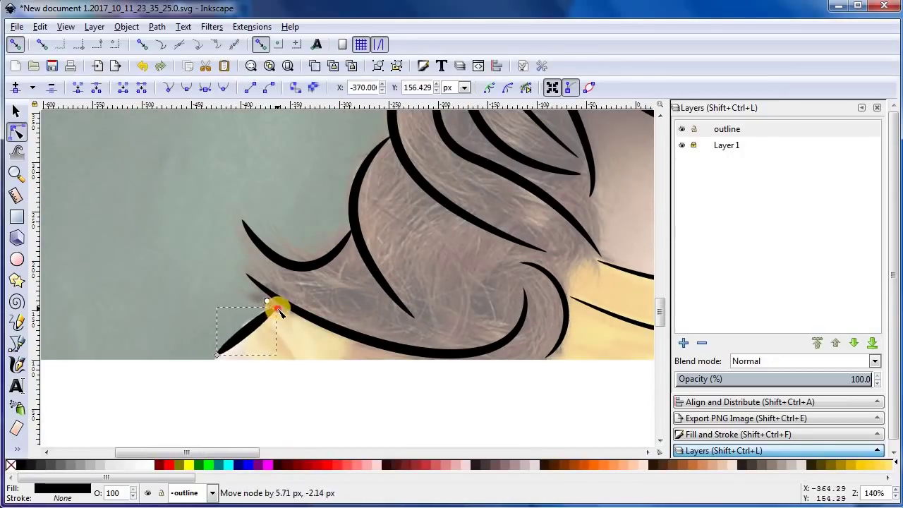
Step: Trace the right shoulder edge of the yellow top with tapered strokes
{"action": "scroll", "coordinate": [278, 311], "scroll_direction": "down", "scroll_amount": 5}
{"action": "scroll", "coordinate": [311, 423], "scroll_direction": "up", "scroll_amount": 5}
{"action": "left_click_drag", "start_coordinate": [212, 452], "coordinate": [367, 452]}
{"action": "left_click", "coordinate": [16, 342]}
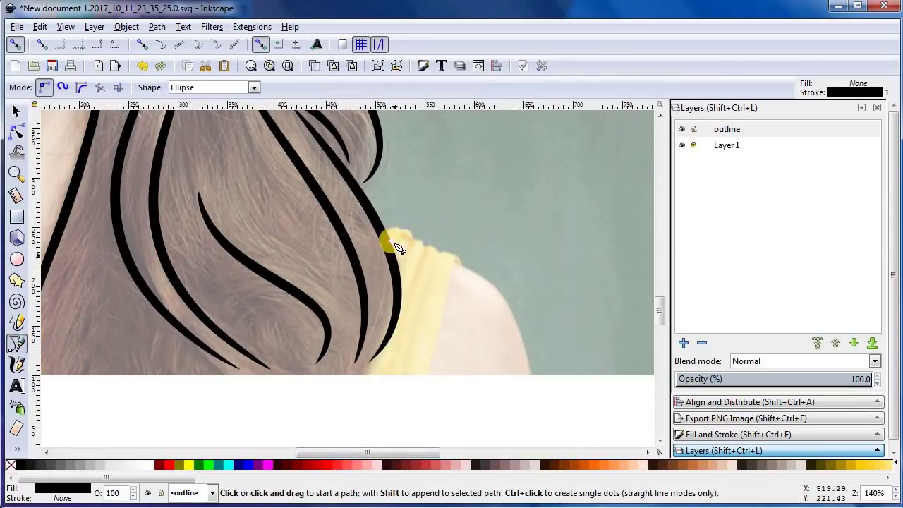
{"action": "key", "text": "n"}
{"action": "key", "text": "b"}
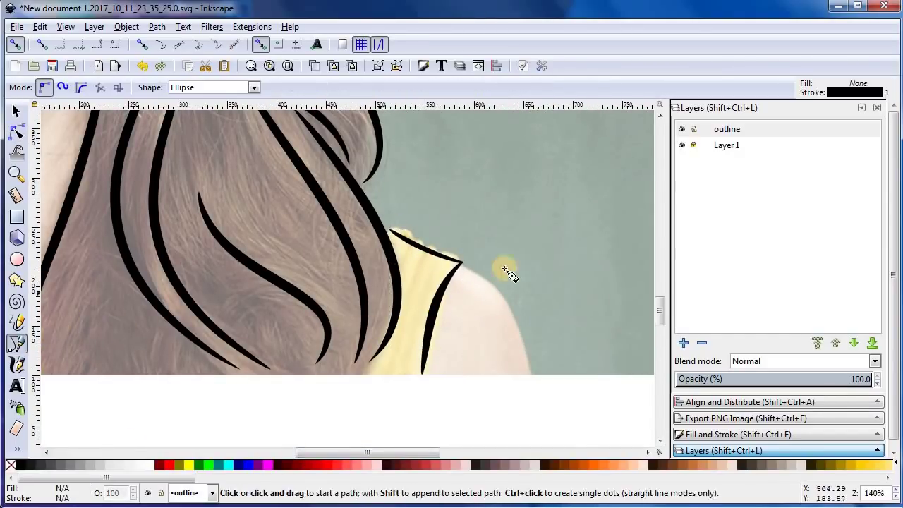
{"action": "key", "text": "n"}
{"action": "scroll", "coordinate": [346, 312], "scroll_direction": "down", "scroll_amount": 2}
{"action": "scroll", "coordinate": [352, 268], "scroll_direction": "up", "scroll_amount": 2}
Step: Draw a short tapered strand at the crown of the head
{"action": "scroll", "coordinate": [508, 151], "scroll_direction": "down", "scroll_amount": 3}
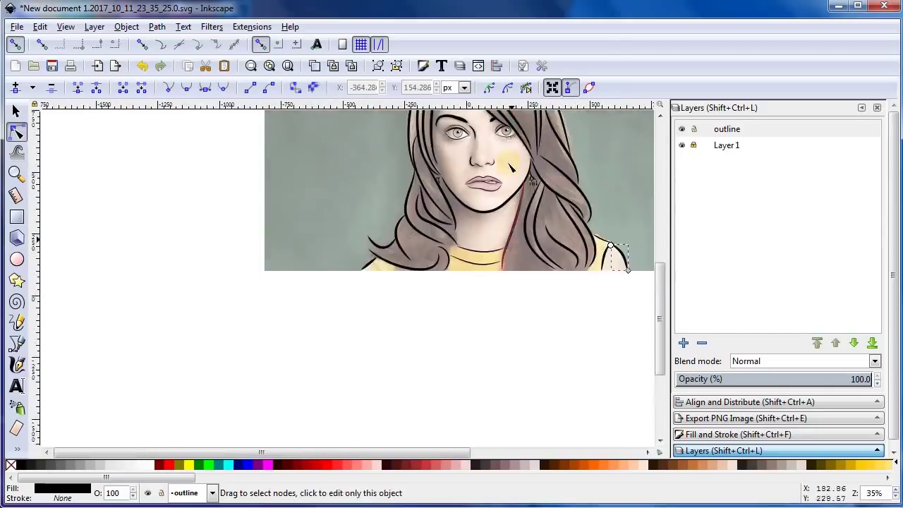
{"action": "scroll", "coordinate": [121, 204], "scroll_direction": "up", "scroll_amount": 2}
{"action": "key", "text": "b"}
{"action": "left_click", "coordinate": [390, 191]}
{"action": "double_click", "coordinate": [403, 131]}
{"action": "key", "text": "n"}
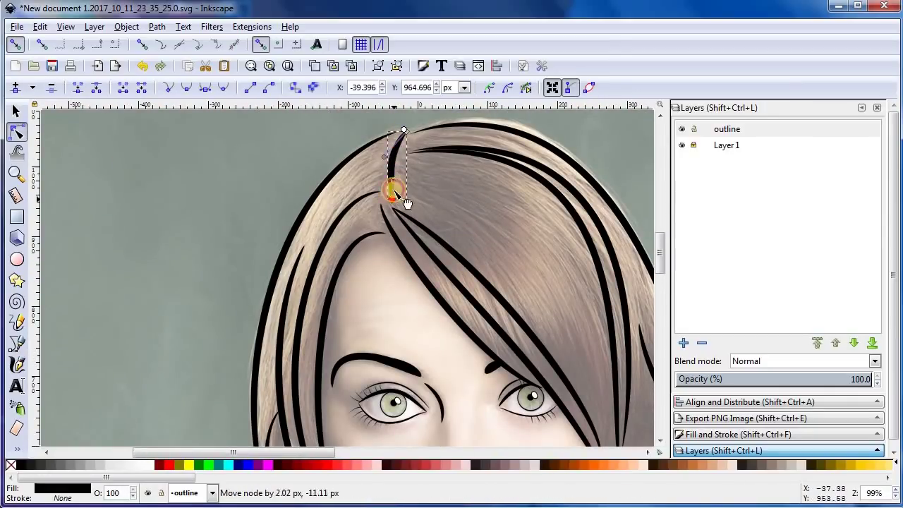
Step: Shift the crown strand's bulge right so it meets the outer hair outline, and tweak a nearby hair node
{"action": "left_click", "coordinate": [379, 211]}
{"action": "scroll", "coordinate": [400, 184], "scroll_direction": "up", "scroll_amount": 2}
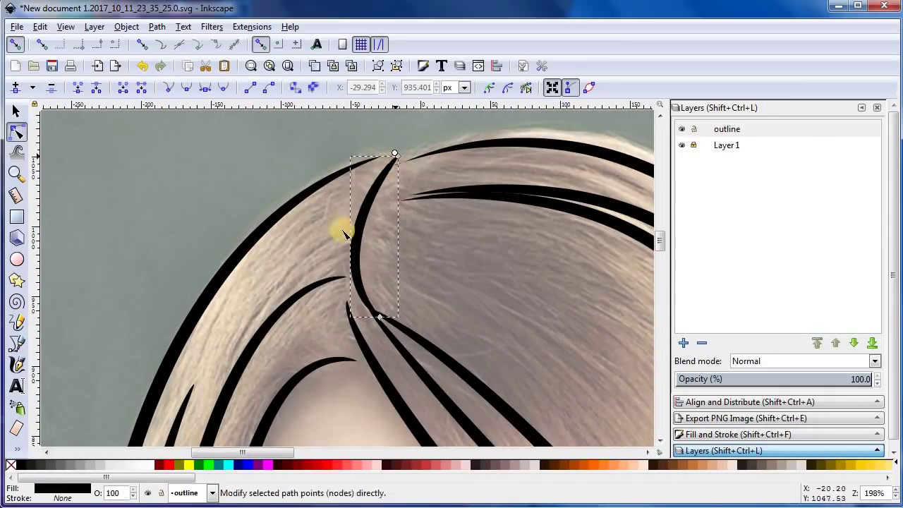
{"action": "left_click_drag", "start_coordinate": [343, 233], "coordinate": [360, 233]}
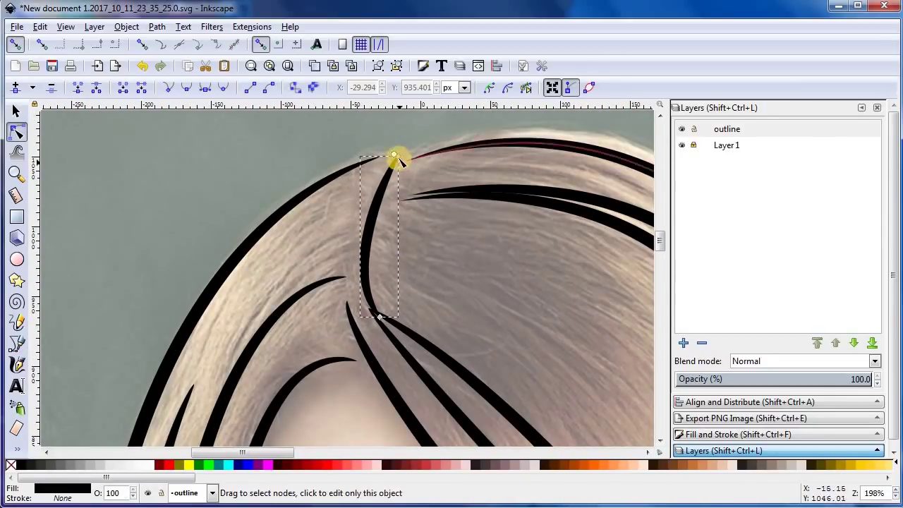
{"action": "left_click", "coordinate": [468, 307]}
{"action": "scroll", "coordinate": [540, 275], "scroll_direction": "down", "scroll_amount": 2}
{"action": "scroll", "coordinate": [548, 193], "scroll_direction": "down", "scroll_amount": 3}
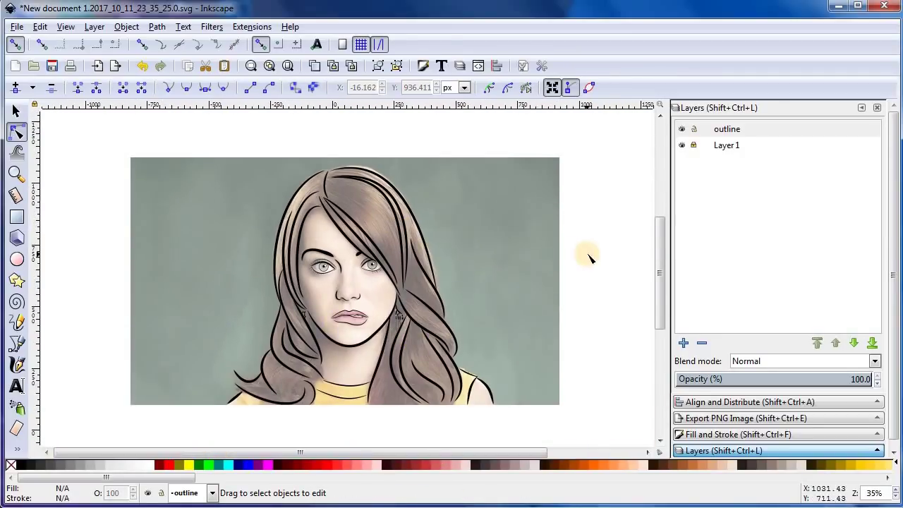
{"action": "scroll", "coordinate": [296, 325], "scroll_direction": "up", "scroll_amount": 5}
{"action": "left_click_drag", "start_coordinate": [249, 224], "coordinate": [261, 237]}
{"action": "scroll", "coordinate": [261, 238], "scroll_direction": "down", "scroll_amount": 3}
{"action": "scroll", "coordinate": [571, 268], "scroll_direction": "down", "scroll_amount": 1}
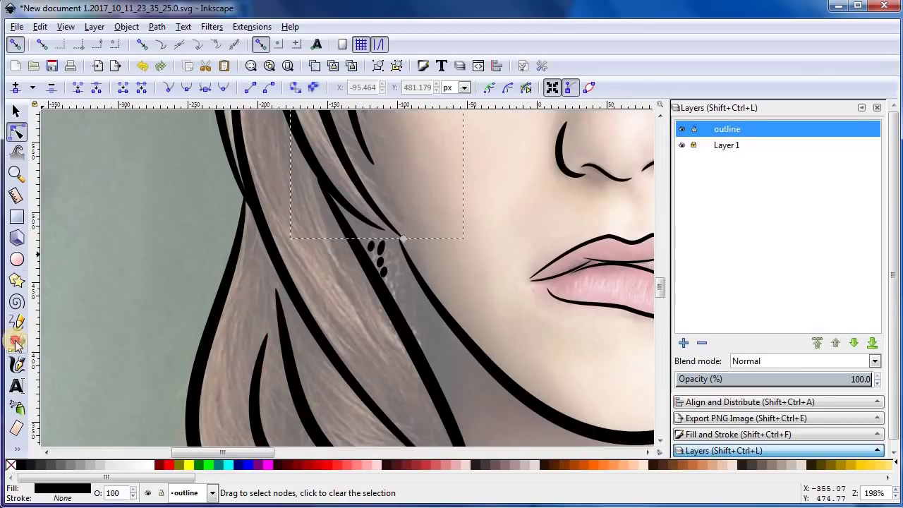
Step: Touch up the upper and lower lip lines with the Node tool
{"action": "left_click", "coordinate": [15, 342]}
{"action": "left_click", "coordinate": [15, 130]}
{"action": "left_click", "coordinate": [409, 273]}
{"action": "scroll", "coordinate": [409, 272], "scroll_direction": "up", "scroll_amount": 2}
{"action": "left_click", "coordinate": [256, 275]}
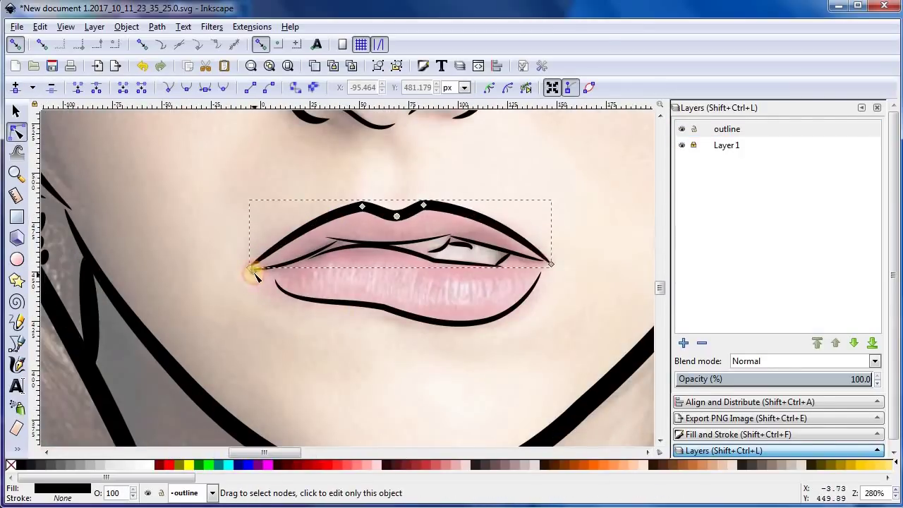
{"action": "left_click", "coordinate": [326, 272]}
{"action": "scroll", "coordinate": [326, 274], "scroll_direction": "up", "scroll_amount": 1}
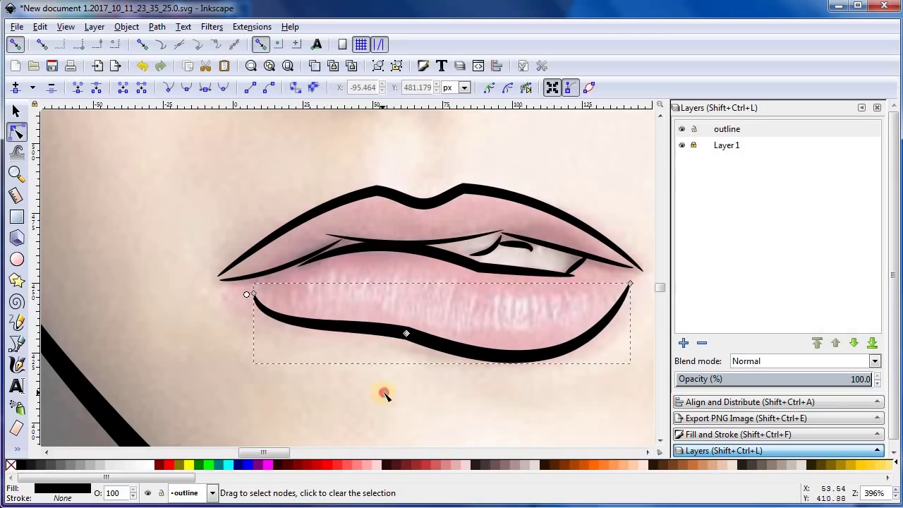
{"action": "key", "text": "Escape"}
{"action": "scroll", "coordinate": [383, 343], "scroll_direction": "down", "scroll_amount": 5}
{"action": "scroll", "coordinate": [400, 340], "scroll_direction": "up", "scroll_amount": 3}
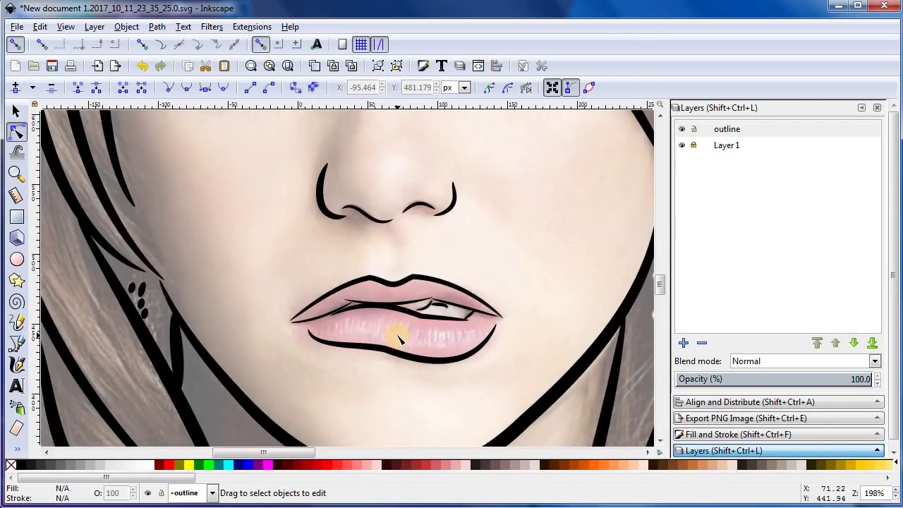
{"action": "scroll", "coordinate": [399, 340], "scroll_direction": "down", "scroll_amount": 4}
Step: Temporarily hide the photo layer to check the line art, then show it again
{"action": "left_click", "coordinate": [681, 145]}
{"action": "scroll", "coordinate": [359, 298], "scroll_direction": "up", "scroll_amount": 2}
{"action": "scroll", "coordinate": [358, 288], "scroll_direction": "down", "scroll_amount": 1}
{"action": "left_click", "coordinate": [396, 243]}
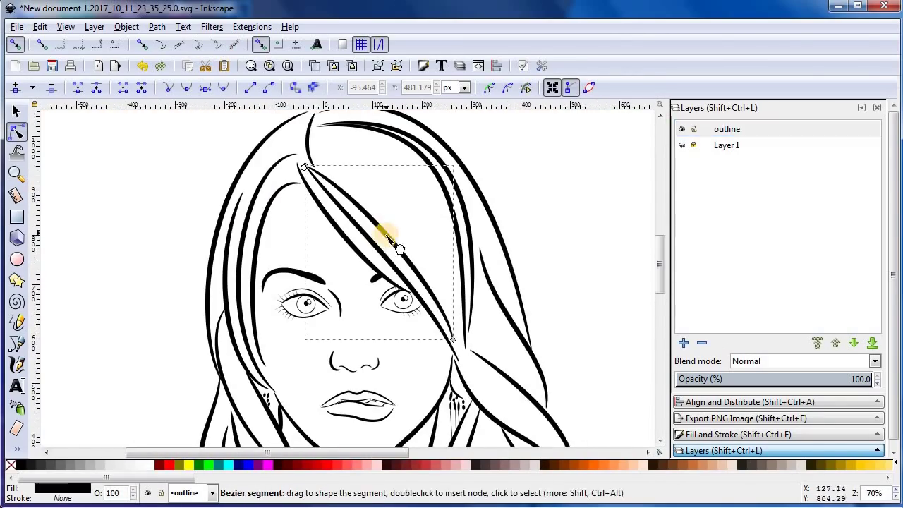
{"action": "left_click", "coordinate": [554, 246]}
{"action": "scroll", "coordinate": [555, 246], "scroll_direction": "down", "scroll_amount": 2}
{"action": "scroll", "coordinate": [554, 246], "scroll_direction": "down", "scroll_amount": 3}
{"action": "left_click", "coordinate": [682, 145]}
{"action": "scroll", "coordinate": [350, 362], "scroll_direction": "down", "scroll_amount": 1}
Step: Draw a small curved mark beneath the nose
{"action": "key", "text": "b"}
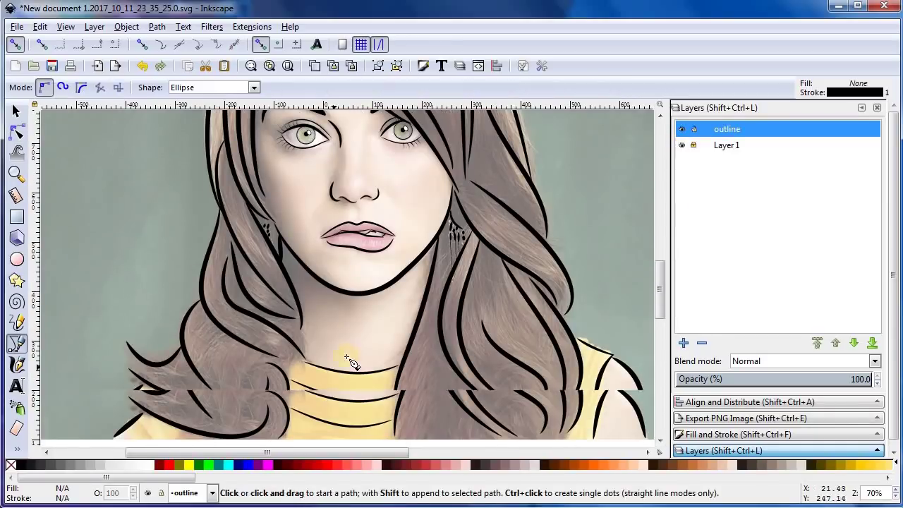
{"action": "key", "text": "n"}
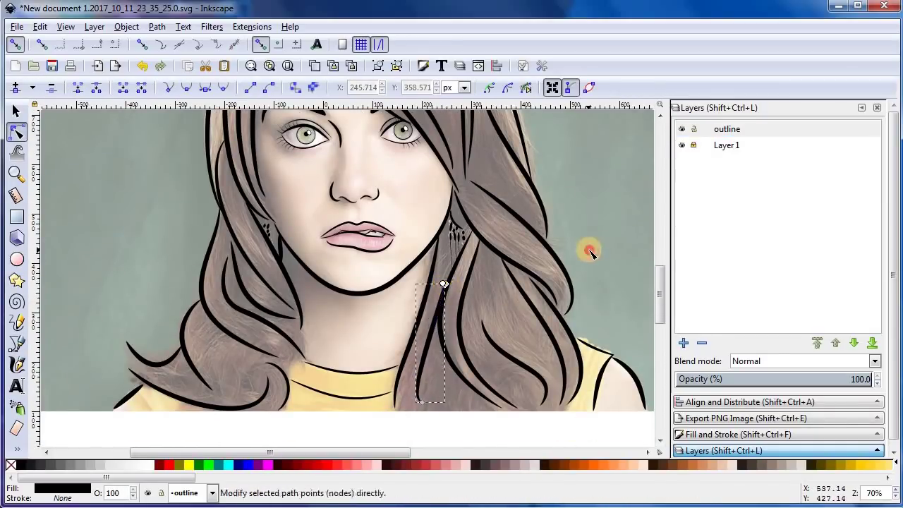
{"action": "scroll", "coordinate": [443, 271], "scroll_direction": "up", "scroll_amount": 3}
{"action": "scroll", "coordinate": [444, 271], "scroll_direction": "down", "scroll_amount": 3}
{"action": "key", "text": "b"}
{"action": "scroll", "coordinate": [348, 377], "scroll_direction": "up", "scroll_amount": 3}
{"action": "left_click", "coordinate": [206, 252]}
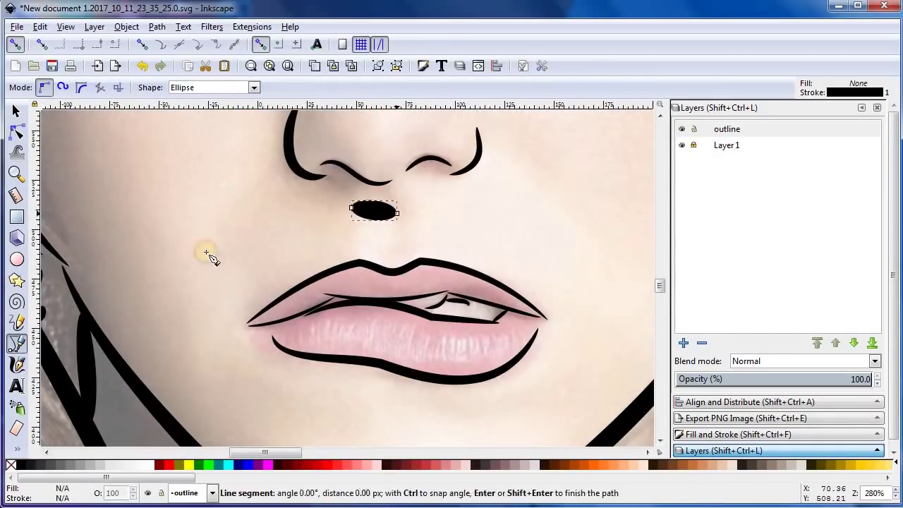
{"action": "key", "text": "n"}
{"action": "left_click", "coordinate": [354, 211]}
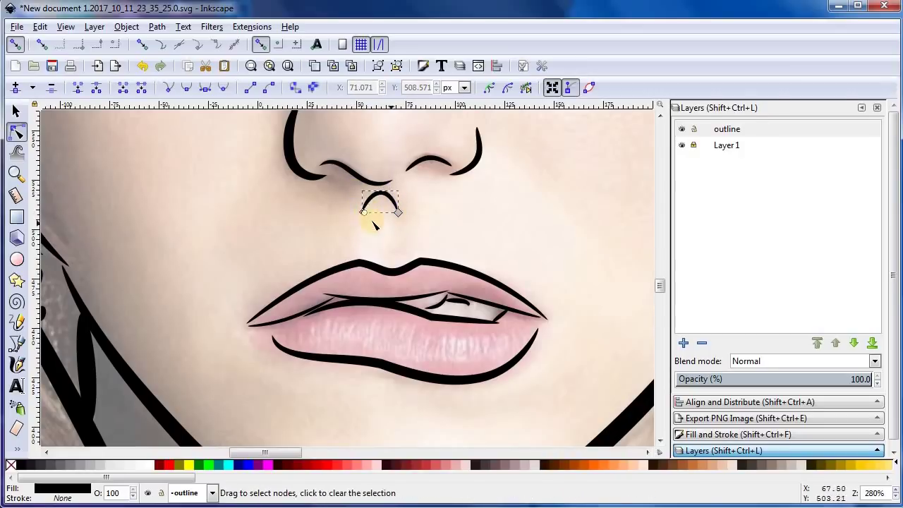
Step: Hide Layer 1's photo so the finished line portrait shows alone
{"action": "left_click", "coordinate": [681, 145]}
{"action": "scroll", "coordinate": [555, 201], "scroll_direction": "down", "scroll_amount": 1}
{"action": "scroll", "coordinate": [584, 197], "scroll_direction": "down", "scroll_amount": 4}
{"action": "left_click", "coordinate": [682, 145]}
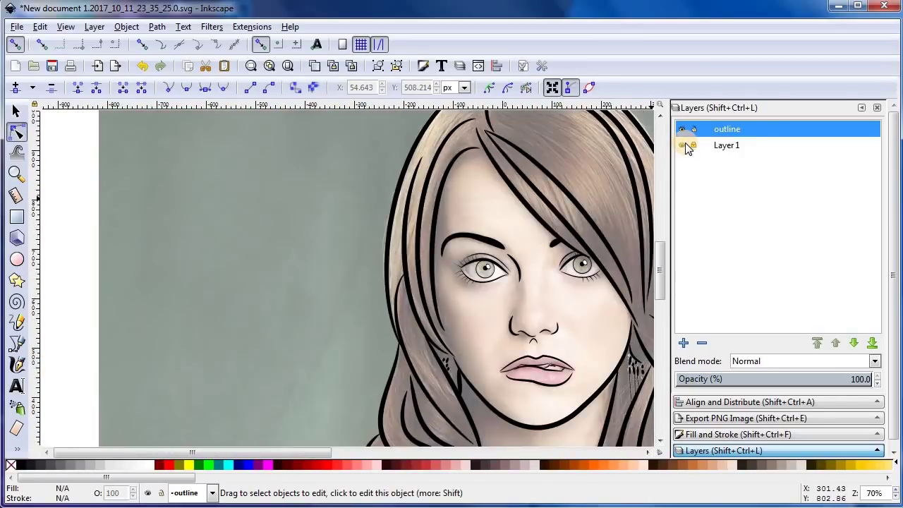
{"action": "left_click", "coordinate": [682, 144]}
{"action": "scroll", "coordinate": [513, 215], "scroll_direction": "down", "scroll_amount": 1}
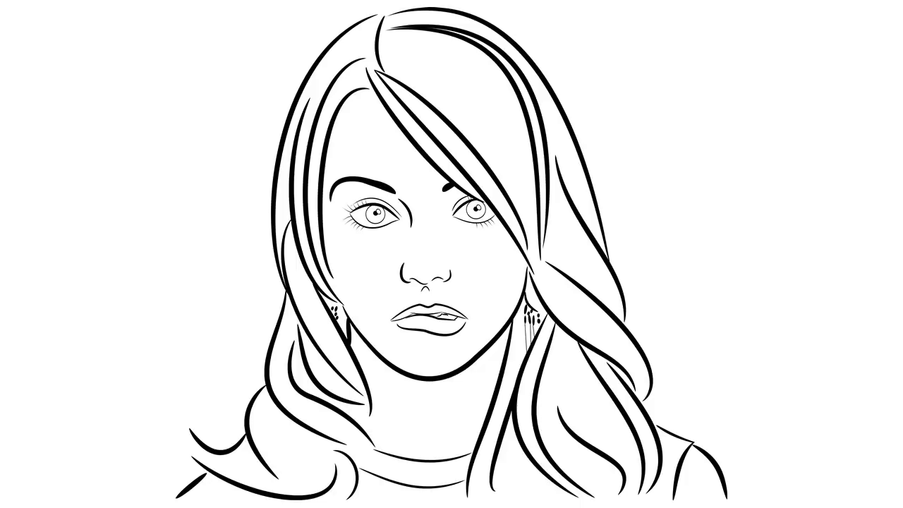